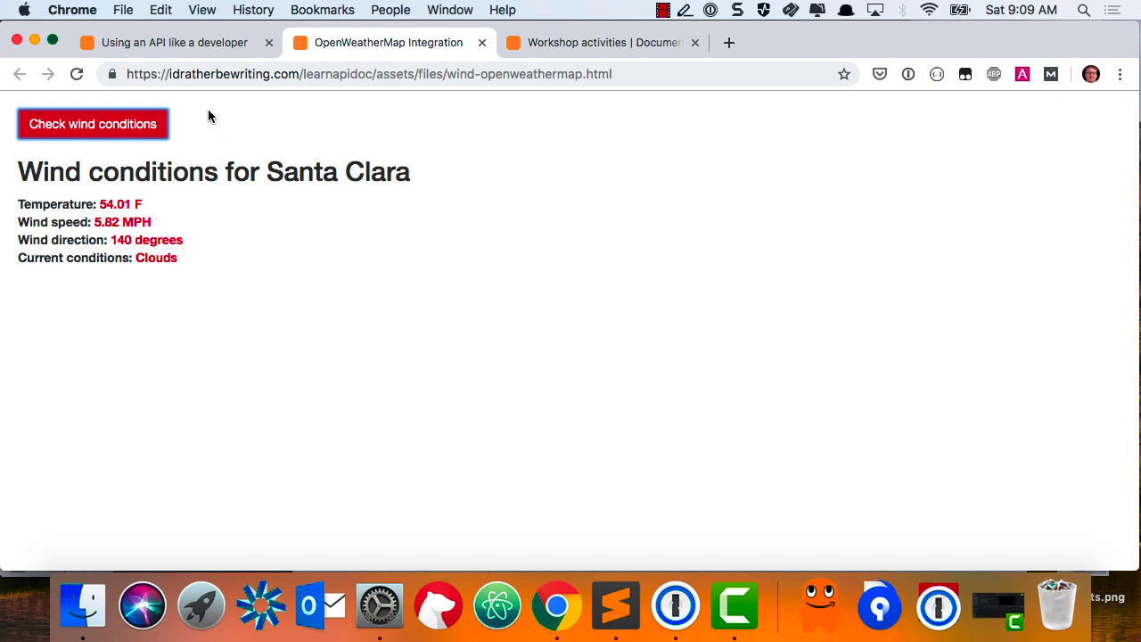
Present the API slides full screen from "Simple Implementation" through "Activity 2A: Explore the OpenWeatherMap API", and leave full screen
{"action": "left_click", "coordinate": [195, 51]}
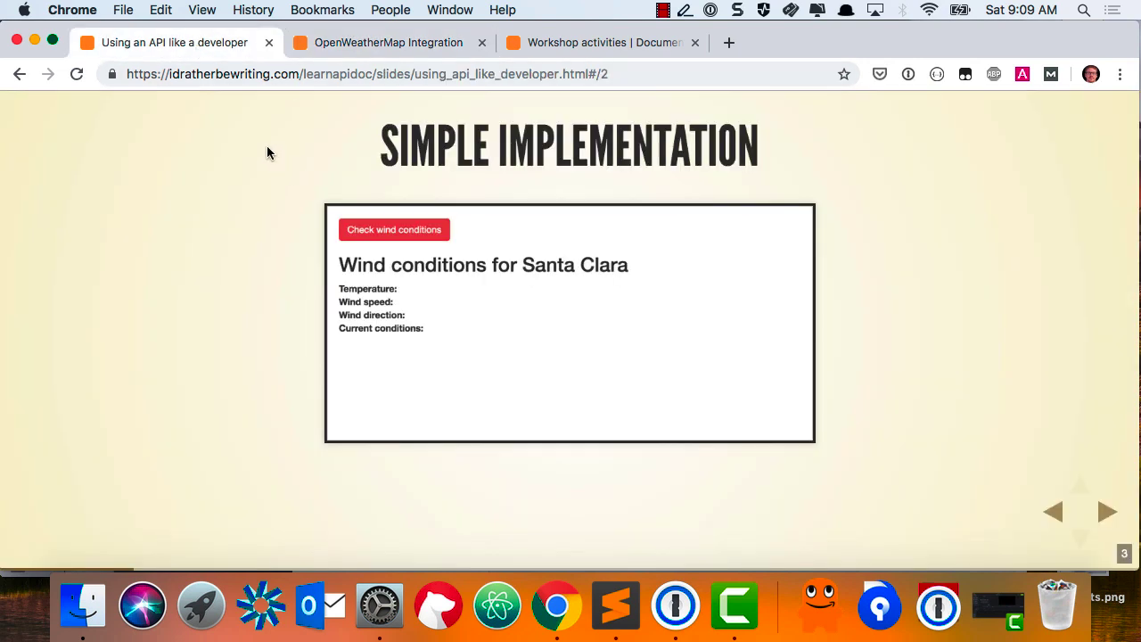
{"action": "key", "text": "ctrl+super+f"}
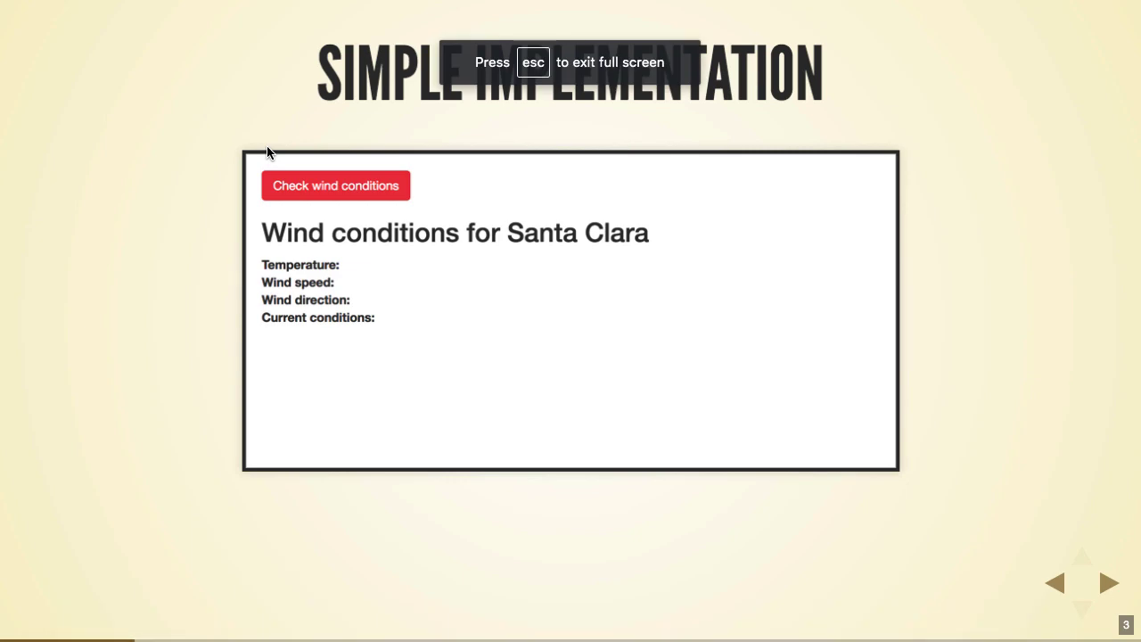
{"action": "key", "text": "Right"}
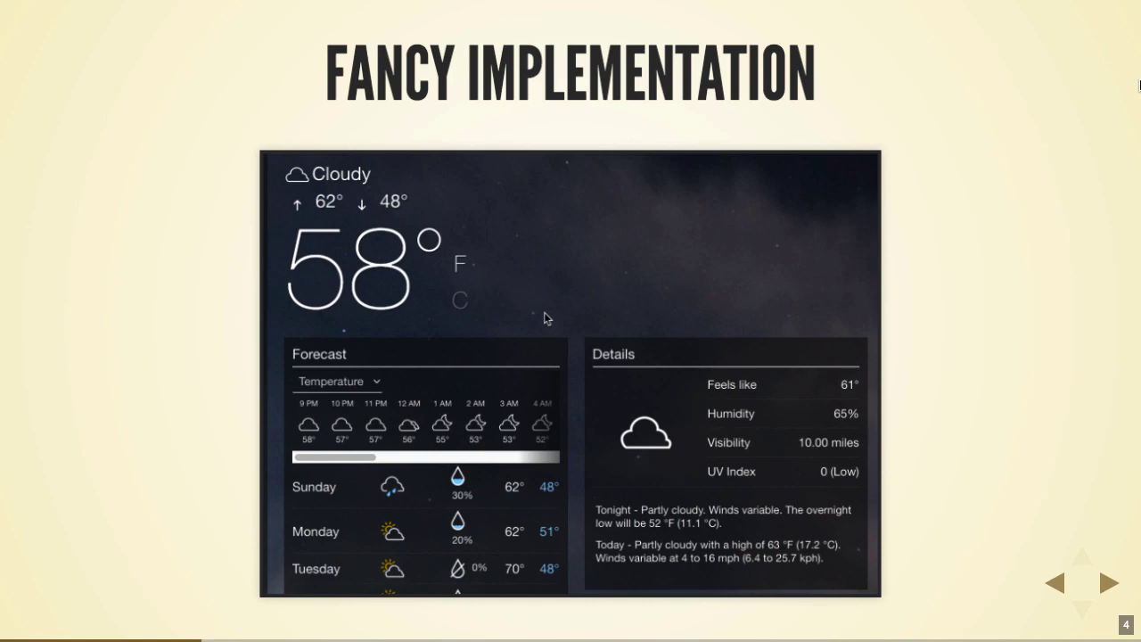
{"action": "key", "text": "Right"}
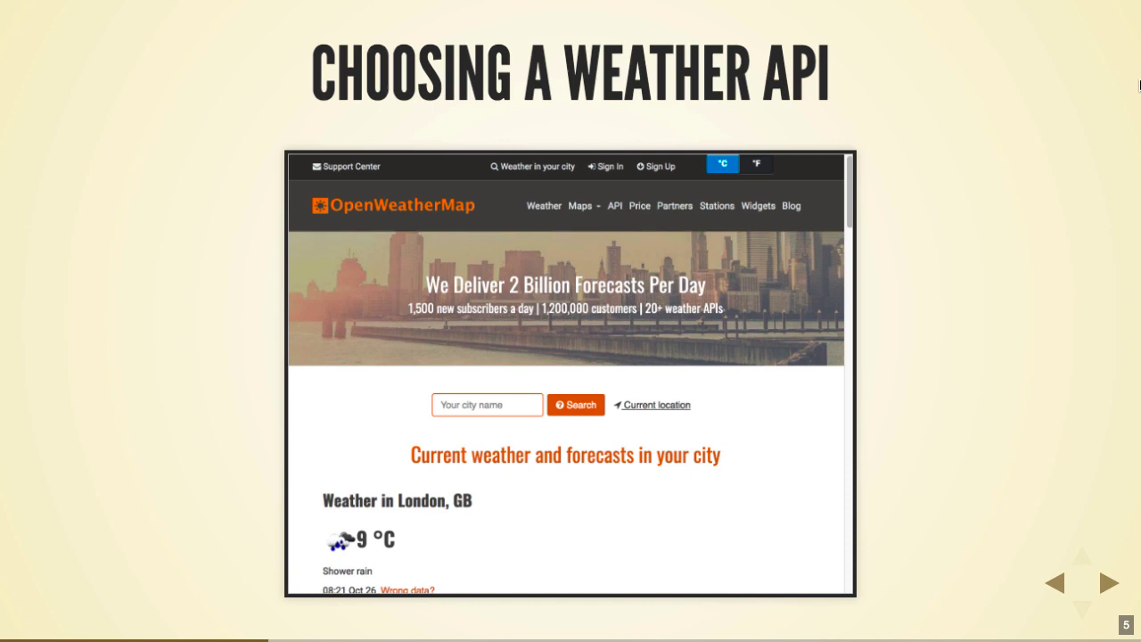
{"action": "key", "text": "Right"}
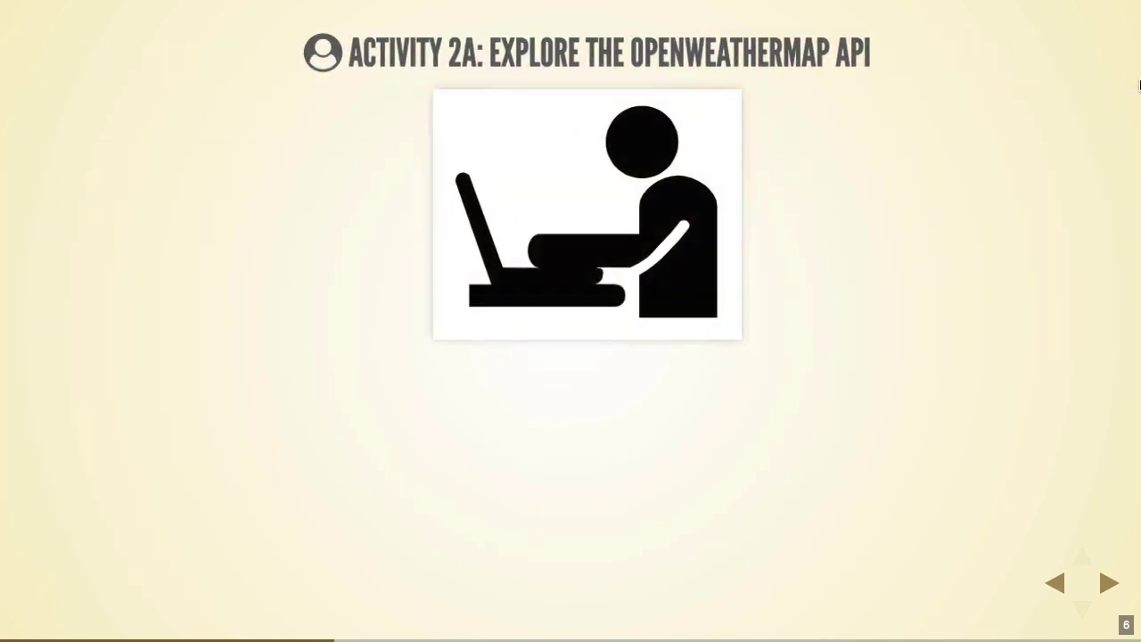
{"action": "key", "text": "Escape"}
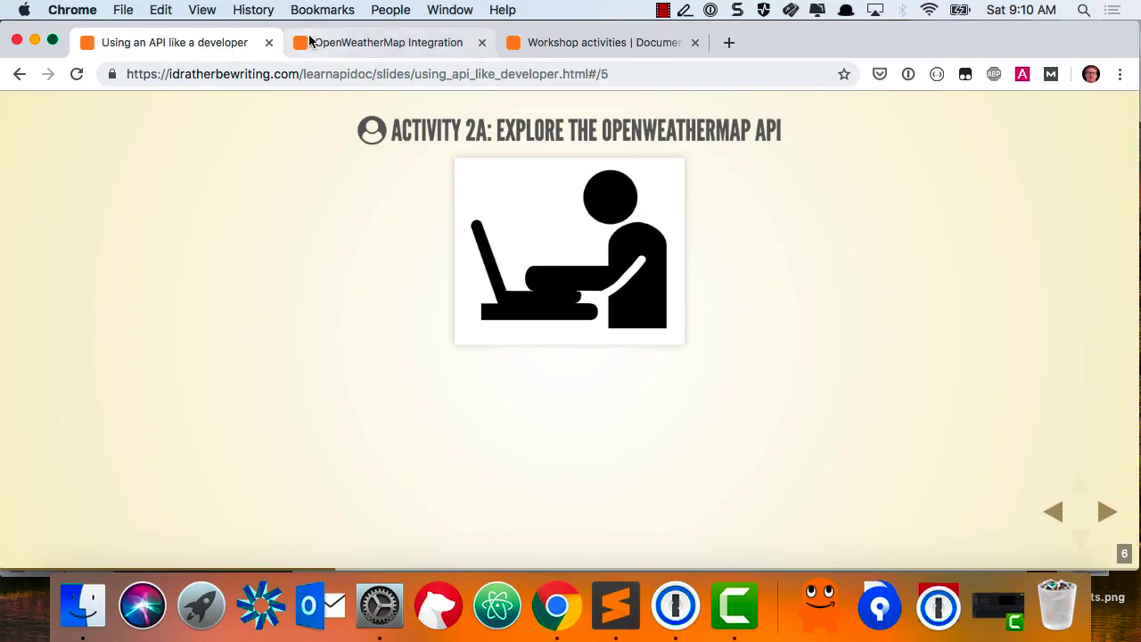
Replace the wind conditions page with the course home at idratherbewriting.com/learnapidoc/ and open its Workshop activities page
{"action": "left_click", "coordinate": [360, 45]}
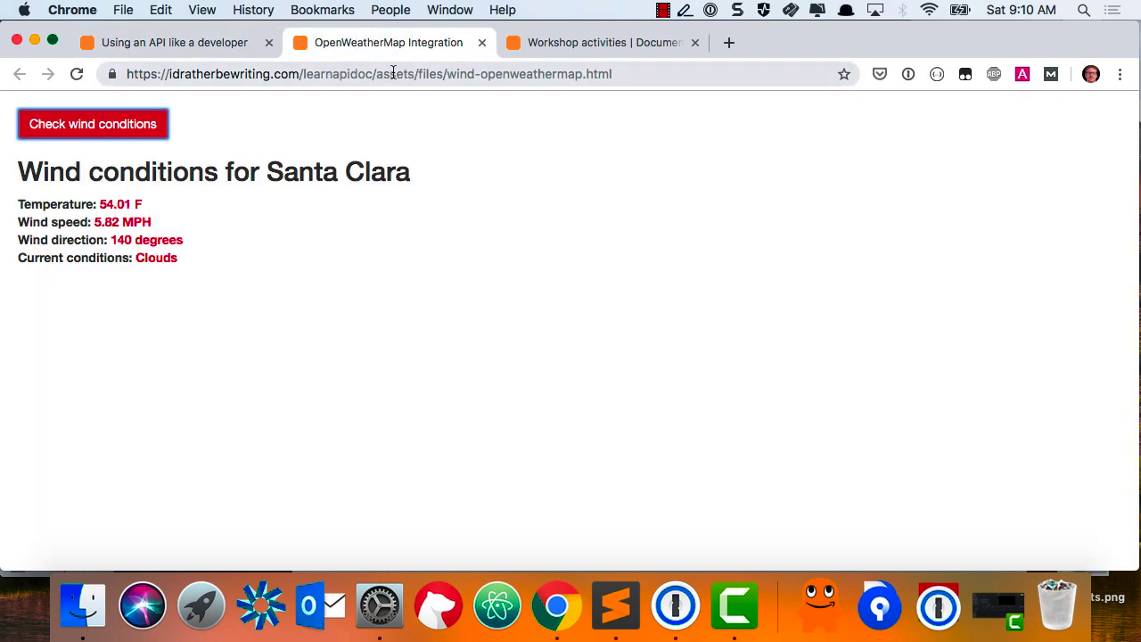
{"action": "left_click_drag", "start_coordinate": [372, 78], "coordinate": [879, 68]}
{"action": "key", "text": "BackSpace"}
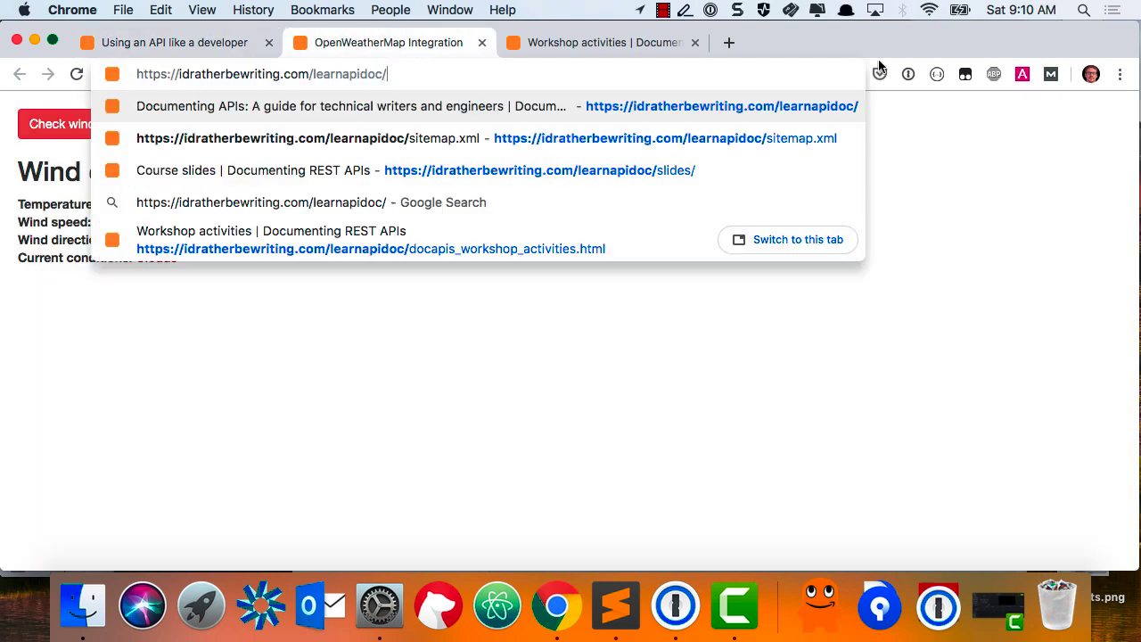
{"action": "key", "text": "Return"}
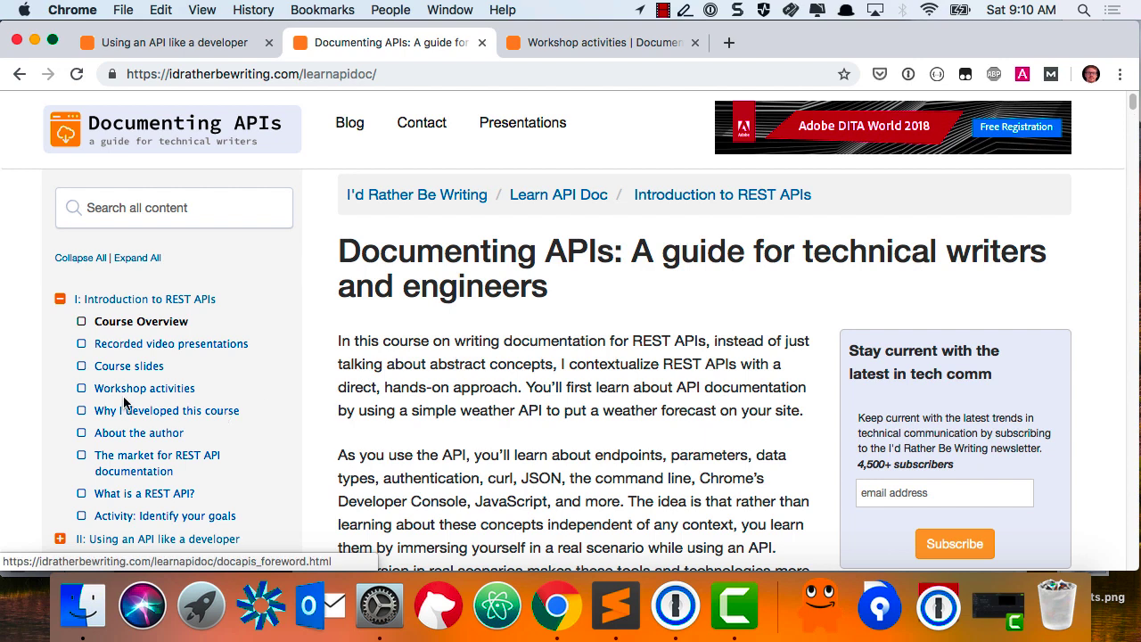
{"action": "left_click", "coordinate": [131, 393]}
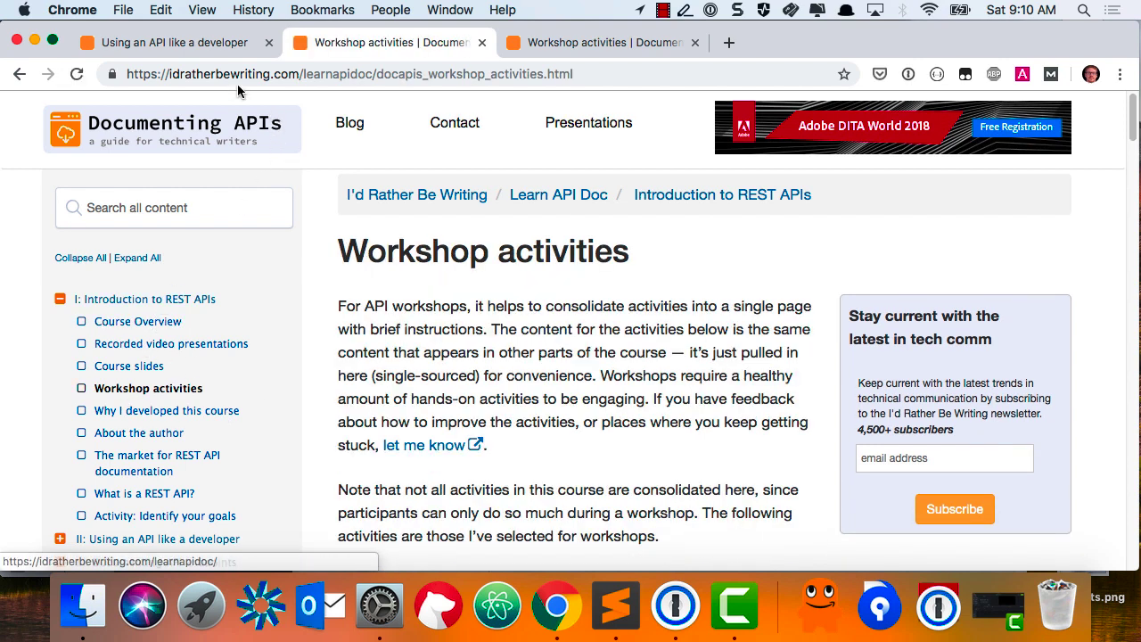
Visit the I'd Rather Be Writing blog and navigate from its API doc link to the Workshop activities page
{"action": "left_click", "coordinate": [355, 128]}
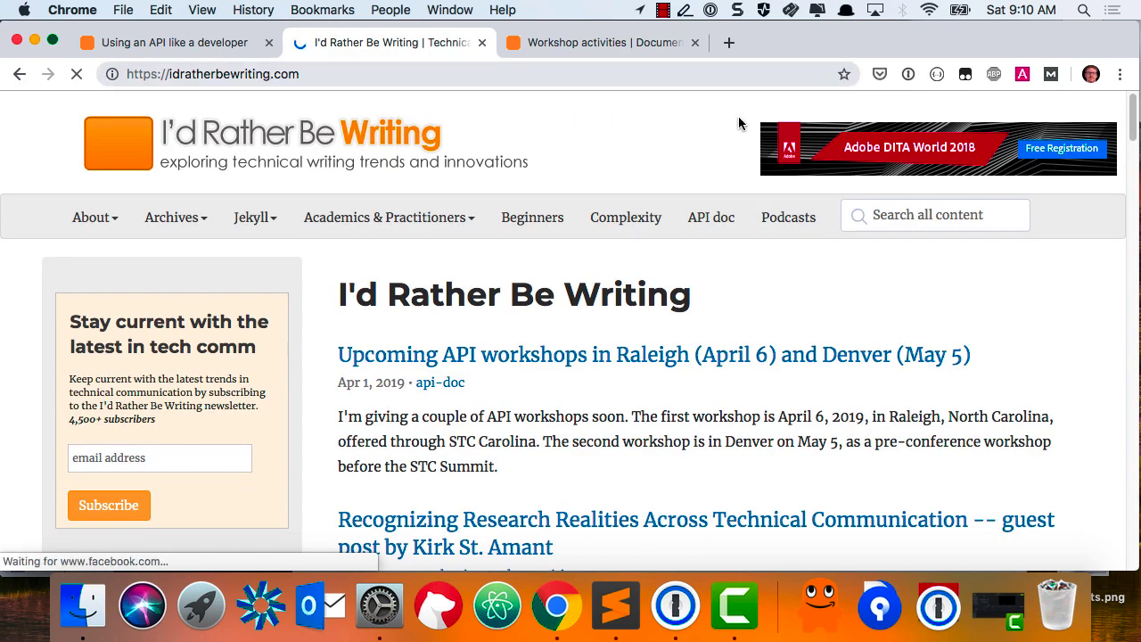
{"action": "left_click", "coordinate": [712, 220]}
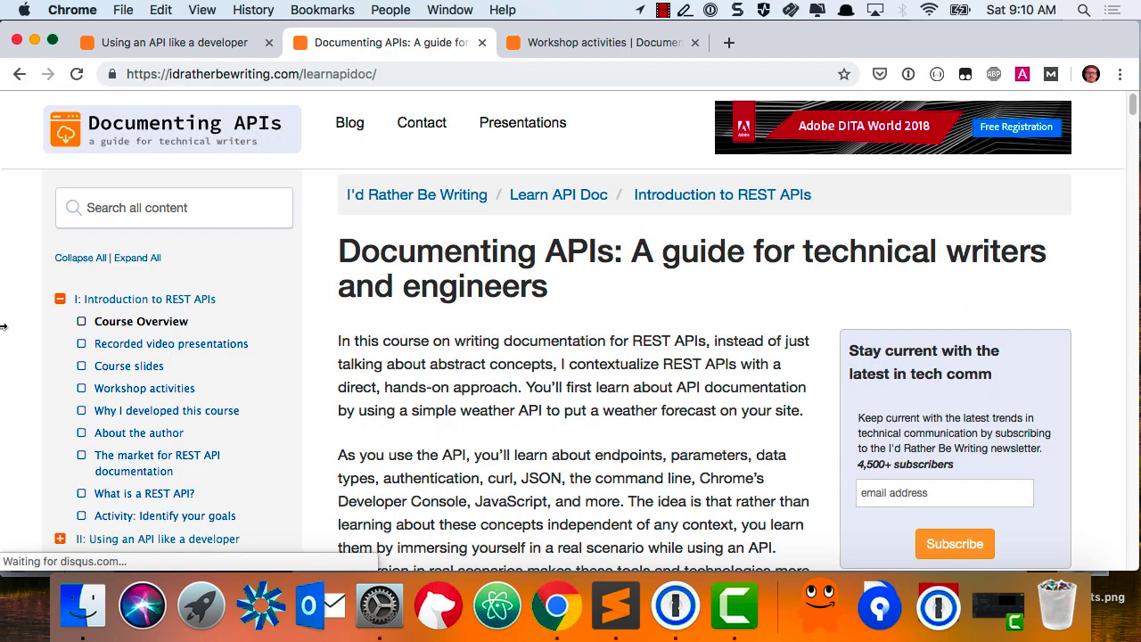
{"action": "left_click", "coordinate": [149, 393]}
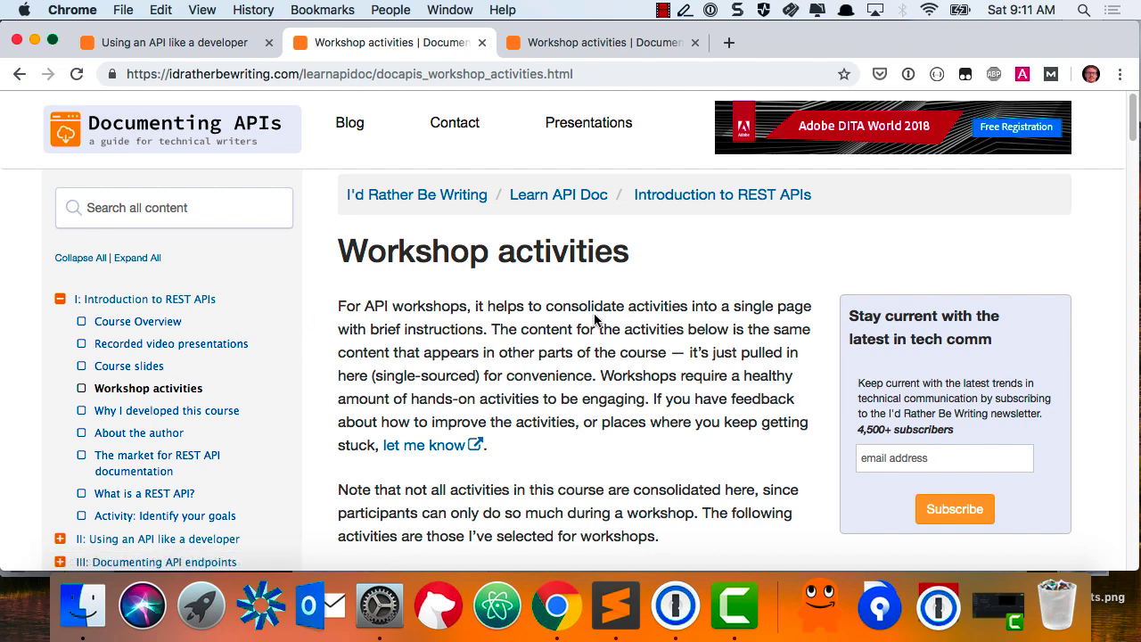
Expand "Activity 2a: Explore OpenWeatherMap API" under Part II and read through its instructions
{"action": "scroll", "coordinate": [593, 321], "scroll_direction": "down", "scroll_amount": 1}
{"action": "scroll", "coordinate": [593, 321], "scroll_direction": "down", "scroll_amount": 10}
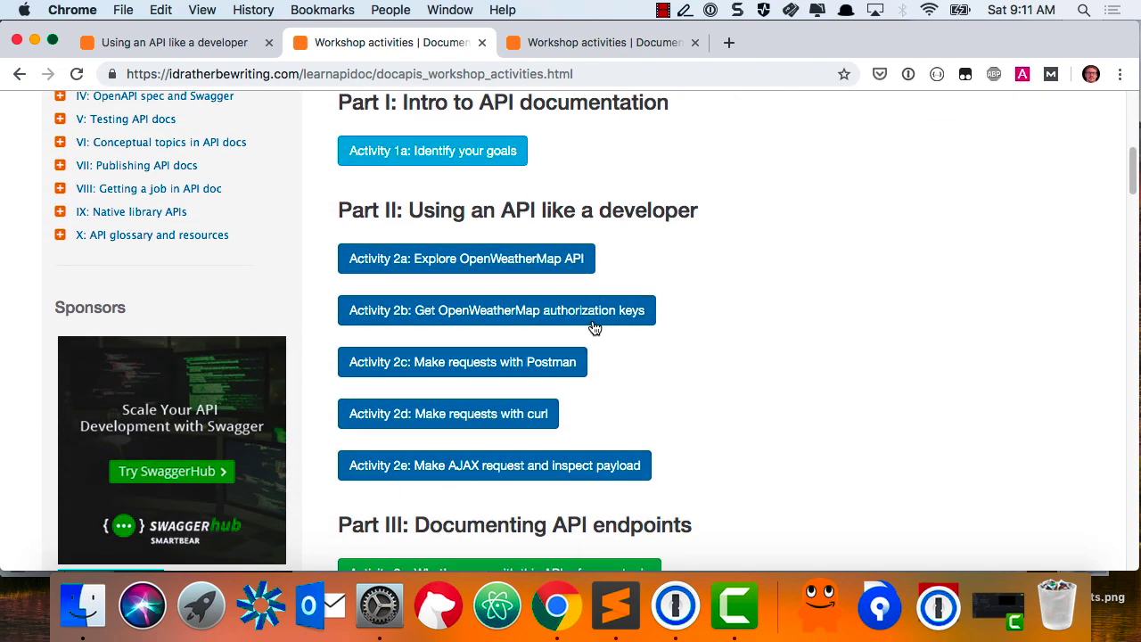
{"action": "left_click", "coordinate": [515, 262]}
{"action": "scroll", "coordinate": [514, 262], "scroll_direction": "down", "scroll_amount": 5}
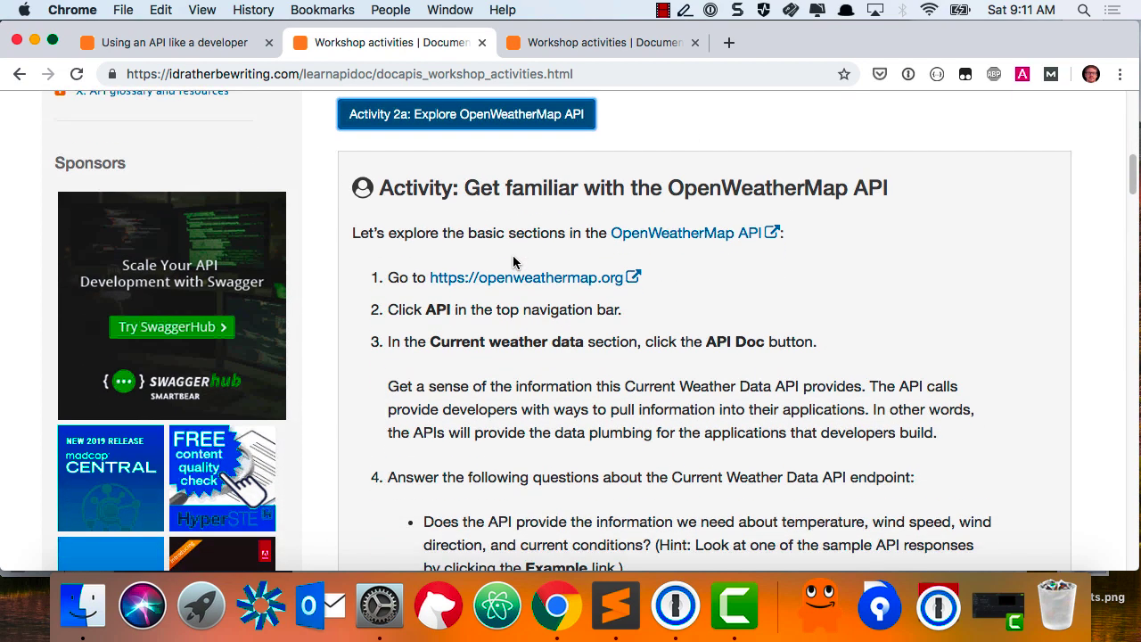
{"action": "scroll", "coordinate": [513, 261], "scroll_direction": "down", "scroll_amount": 2}
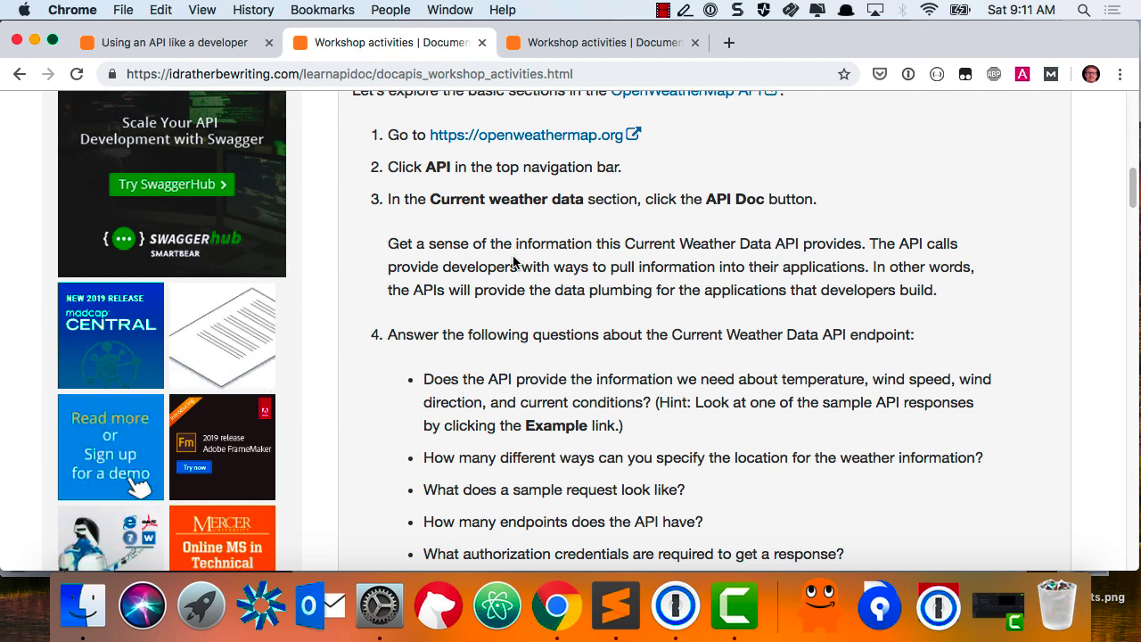
{"action": "scroll", "coordinate": [513, 261], "scroll_direction": "down", "scroll_amount": 2}
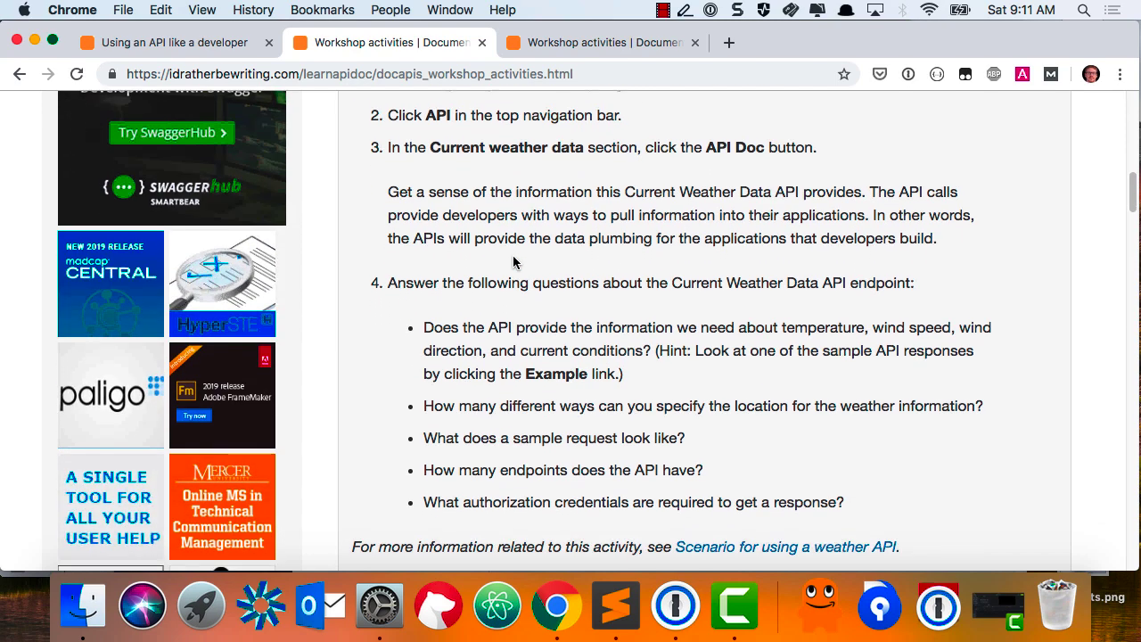
{"action": "scroll", "coordinate": [516, 257], "scroll_direction": "up", "scroll_amount": 2}
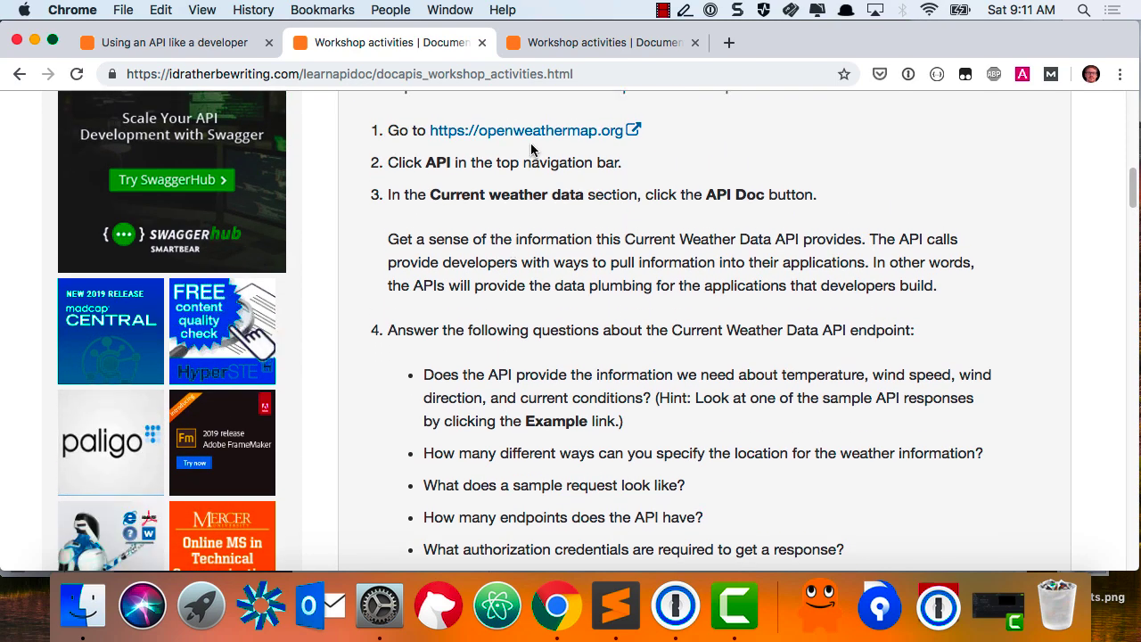
Open openweathermap.org from the activity's first instruction and go to the site's Weather API page
{"action": "left_click", "coordinate": [537, 144]}
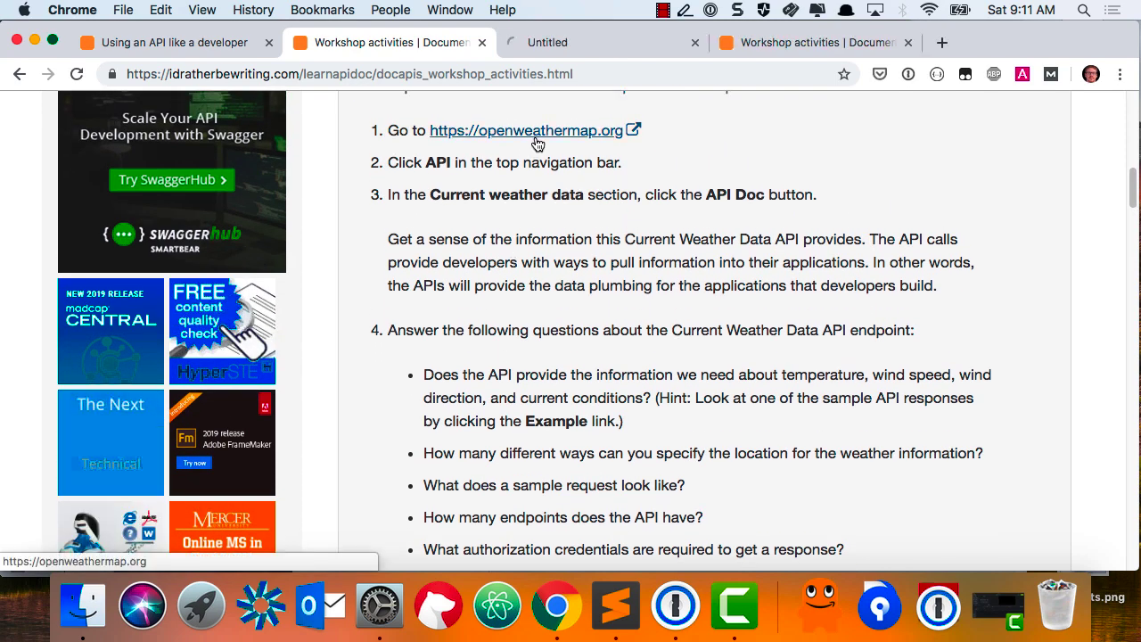
{"action": "left_click", "coordinate": [562, 44]}
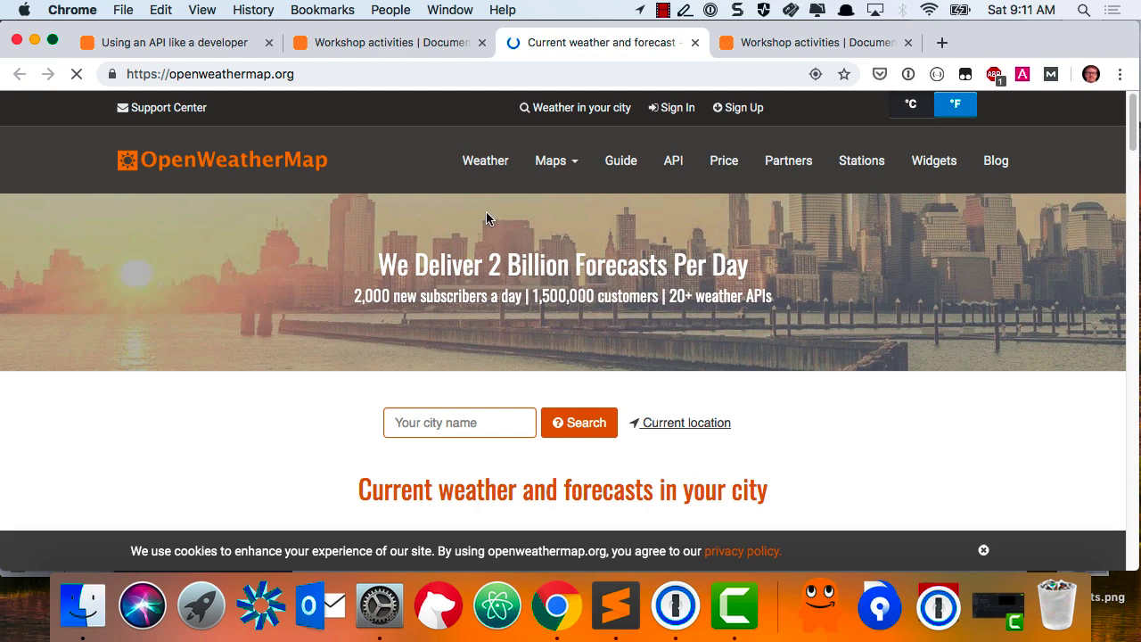
{"action": "scroll", "coordinate": [476, 266], "scroll_direction": "down", "scroll_amount": 1}
{"action": "scroll", "coordinate": [476, 266], "scroll_direction": "up", "scroll_amount": 1}
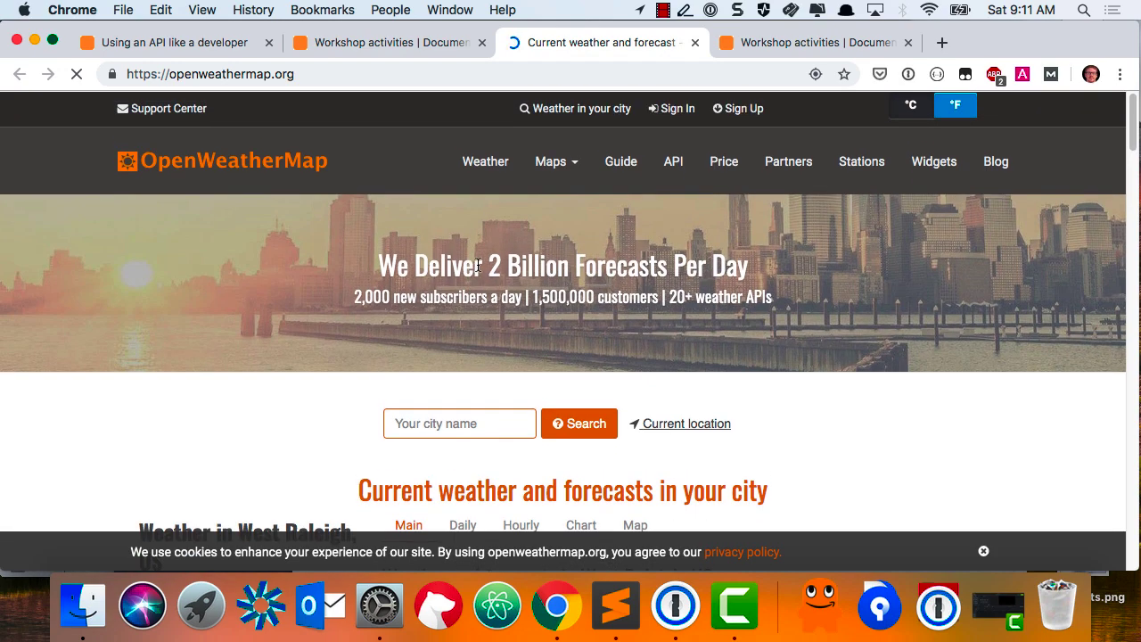
{"action": "left_click", "coordinate": [671, 163]}
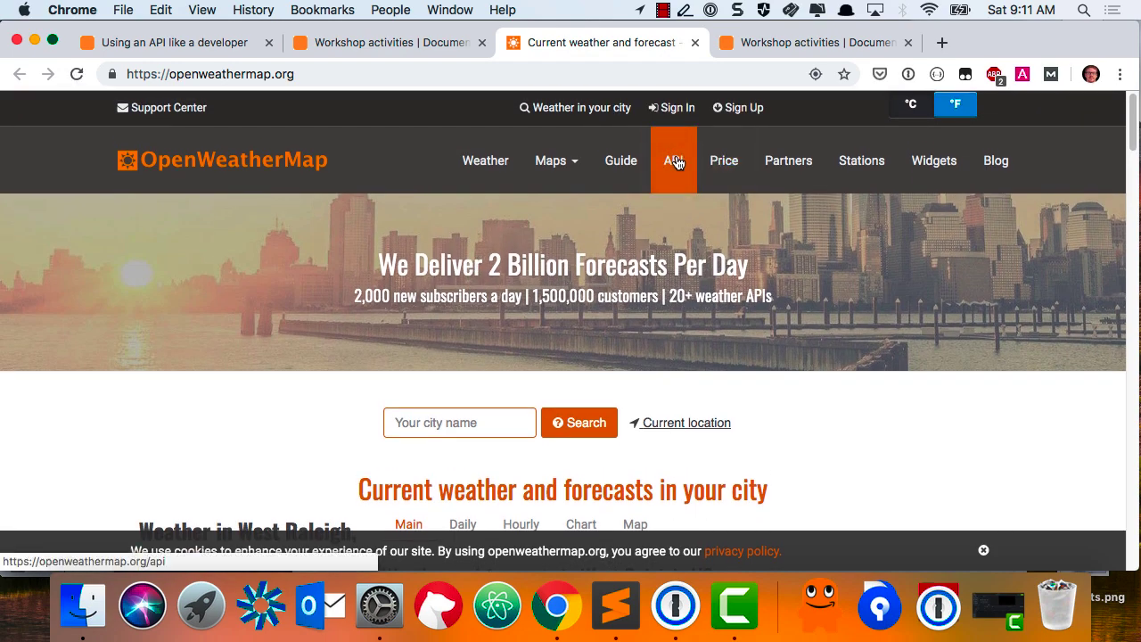
{"action": "scroll", "coordinate": [560, 323], "scroll_direction": "down", "scroll_amount": 1}
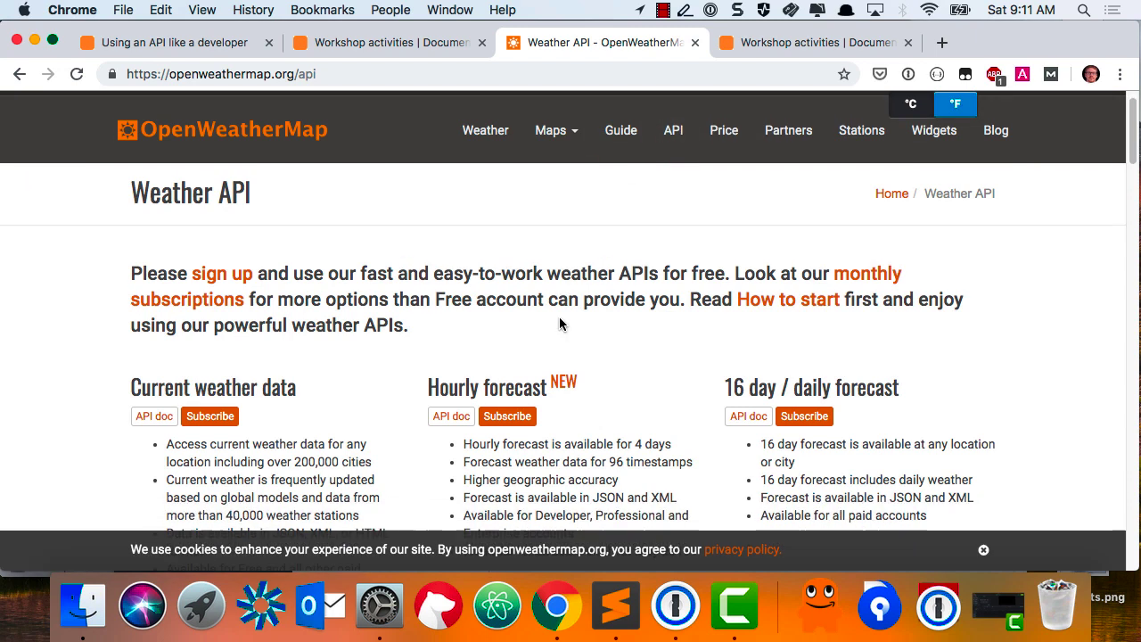
{"action": "scroll", "coordinate": [559, 323], "scroll_direction": "down", "scroll_amount": 1}
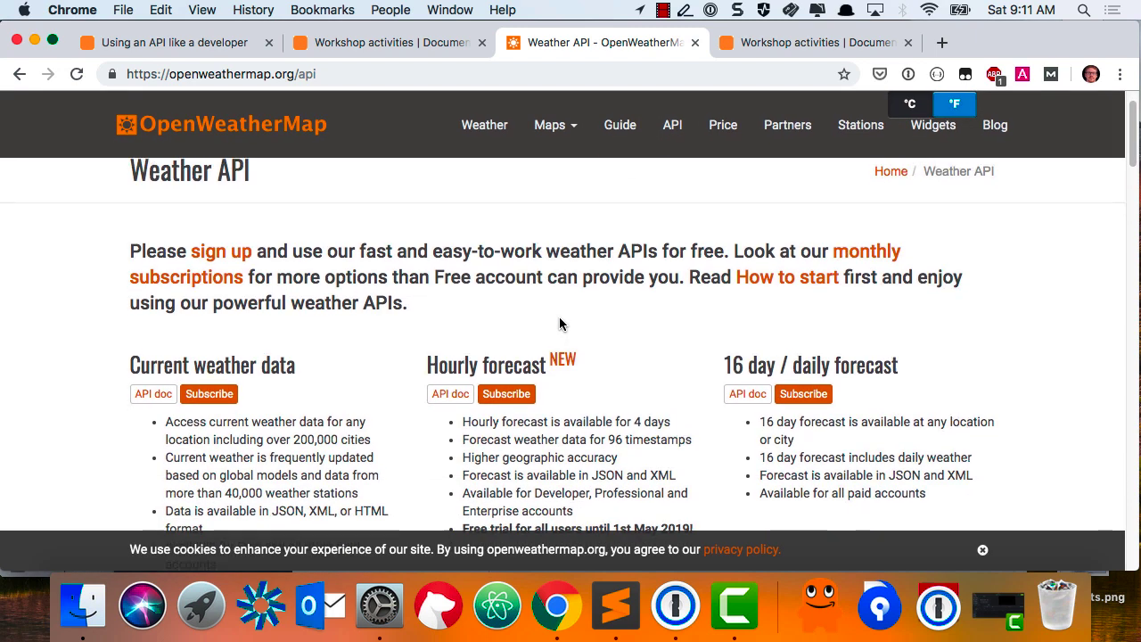
{"action": "scroll", "coordinate": [559, 324], "scroll_direction": "up", "scroll_amount": 1}
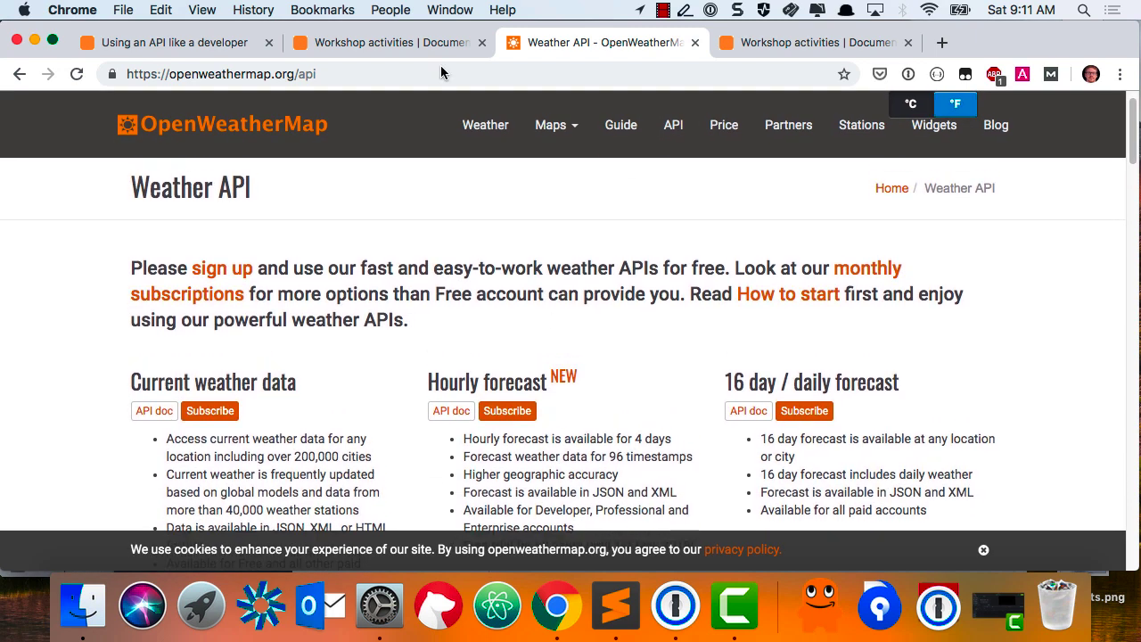
Review Activity 2a's questions about the Current Weather Data endpoint and examine the API offerings on OpenWeatherMap's Weather API page
{"action": "left_click", "coordinate": [425, 47]}
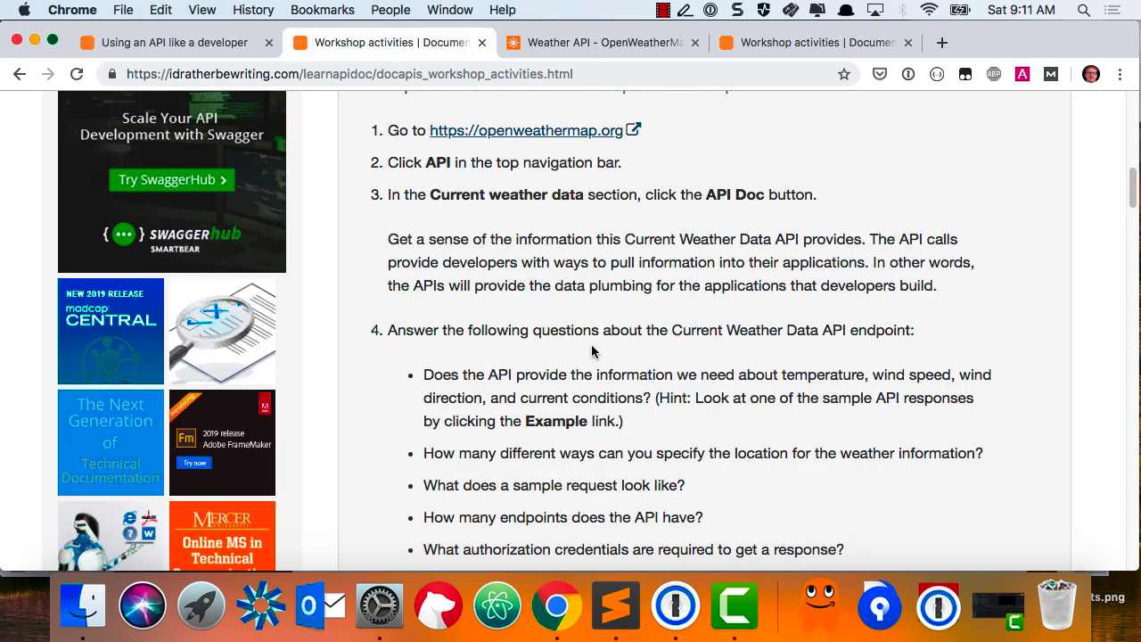
{"action": "scroll", "coordinate": [593, 350], "scroll_direction": "down", "scroll_amount": 3}
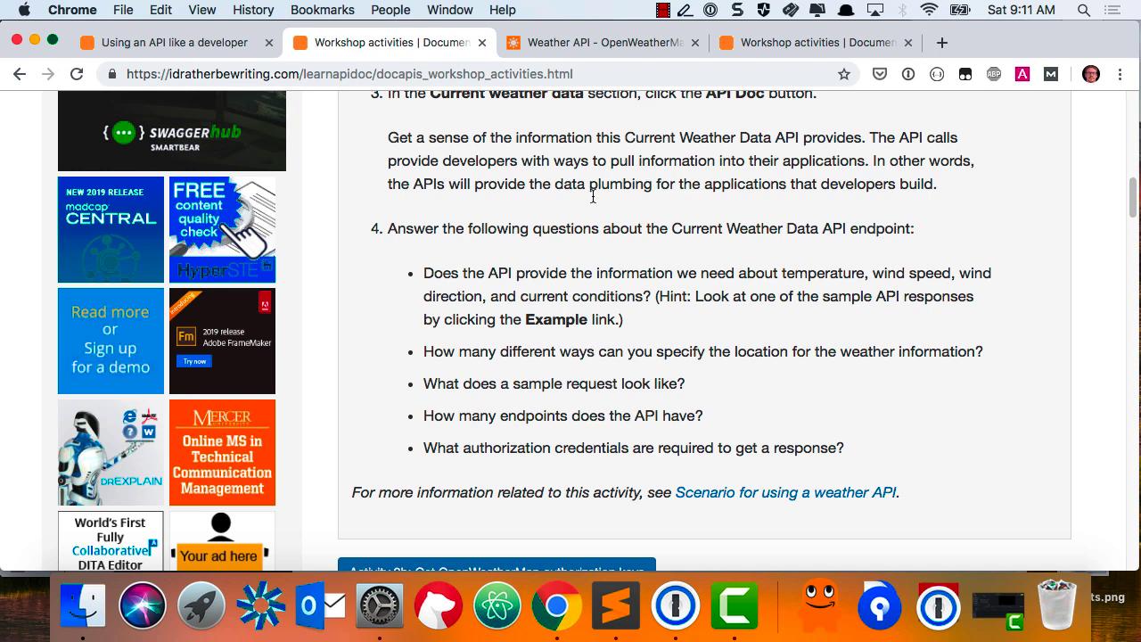
{"action": "left_click", "coordinate": [601, 45]}
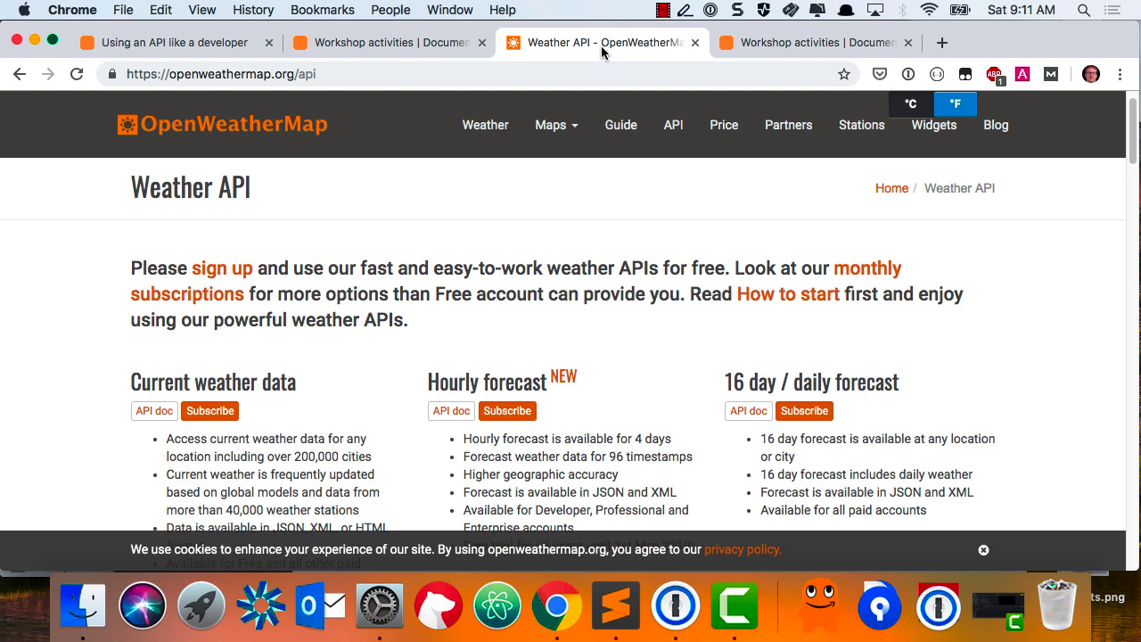
{"action": "scroll", "coordinate": [885, 308], "scroll_direction": "down", "scroll_amount": 2}
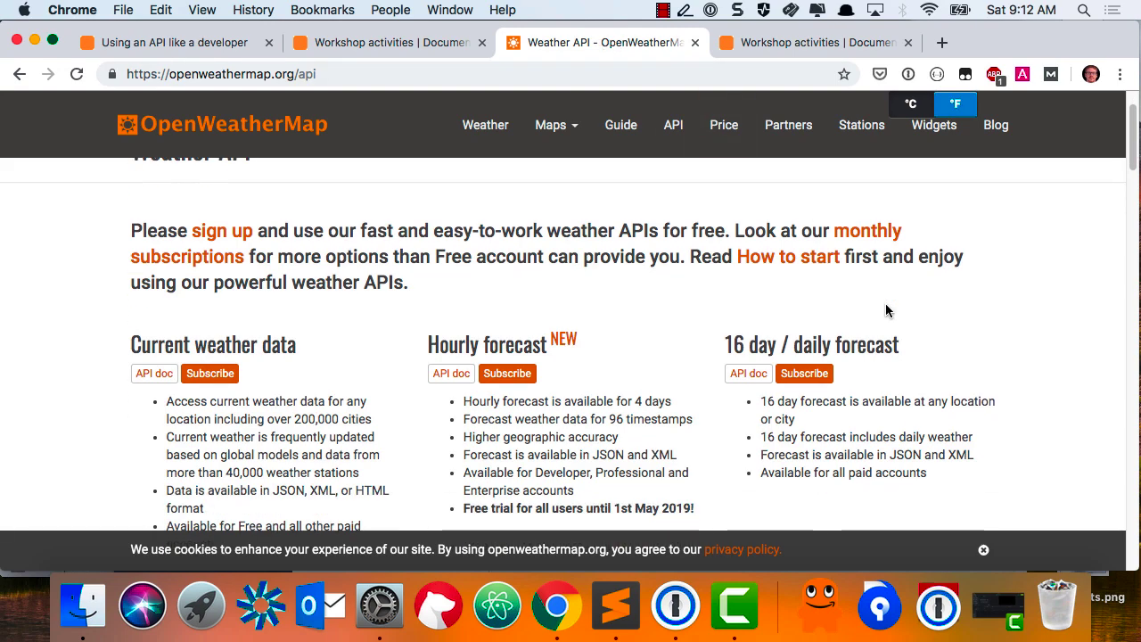
{"action": "scroll", "coordinate": [886, 310], "scroll_direction": "down", "scroll_amount": 2}
{"action": "scroll", "coordinate": [886, 309], "scroll_direction": "down", "scroll_amount": 3}
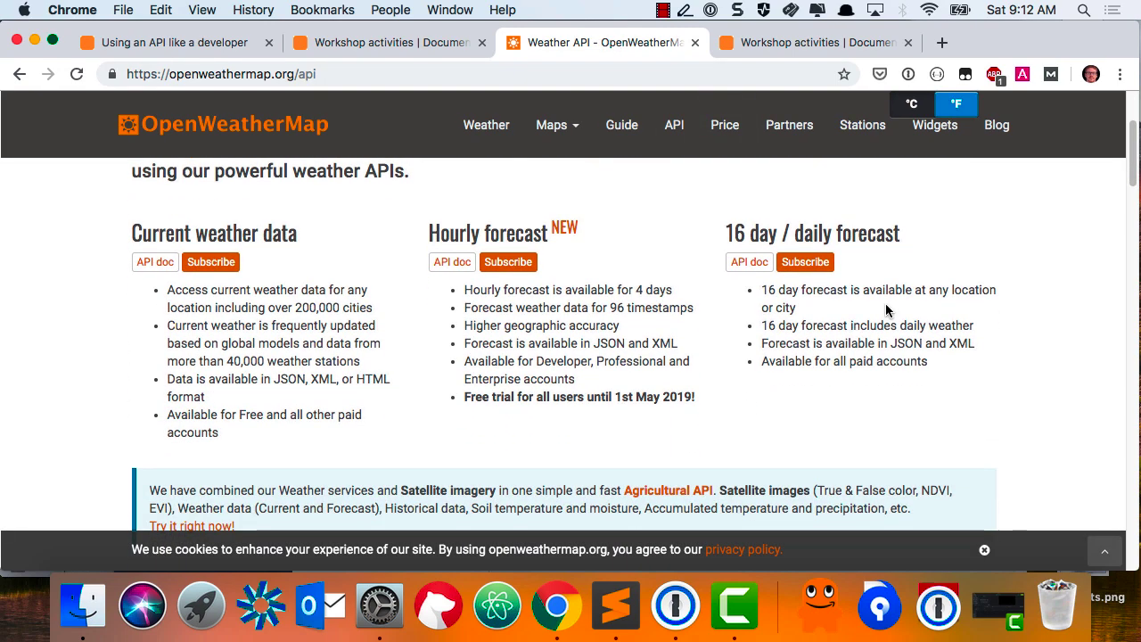
{"action": "scroll", "coordinate": [886, 310], "scroll_direction": "down", "scroll_amount": 5}
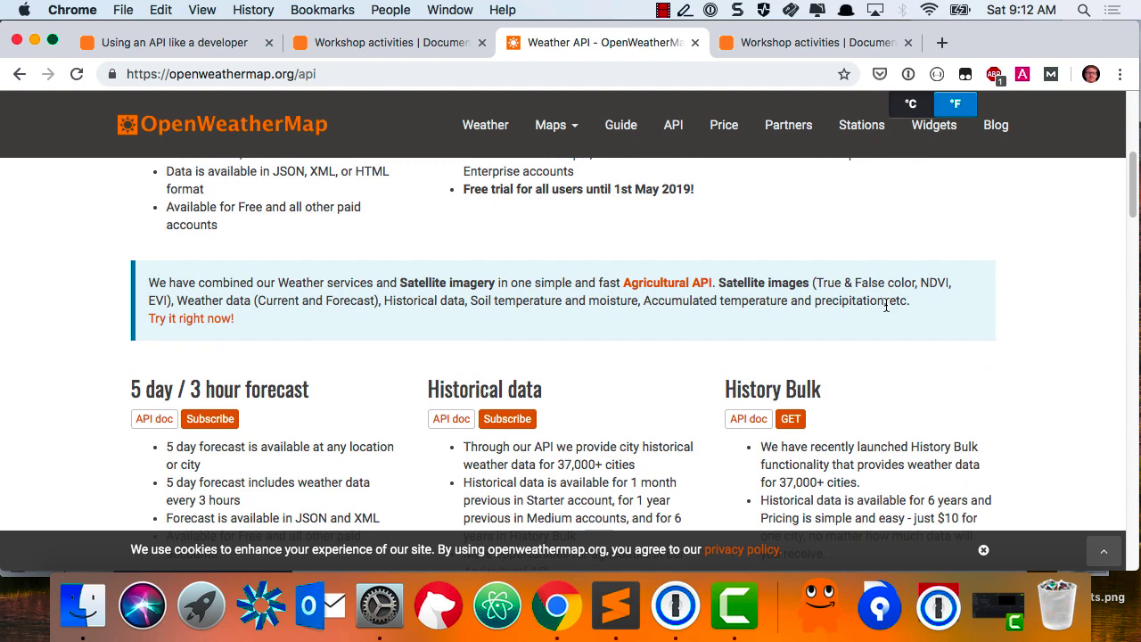
{"action": "scroll", "coordinate": [886, 308], "scroll_direction": "up", "scroll_amount": 3}
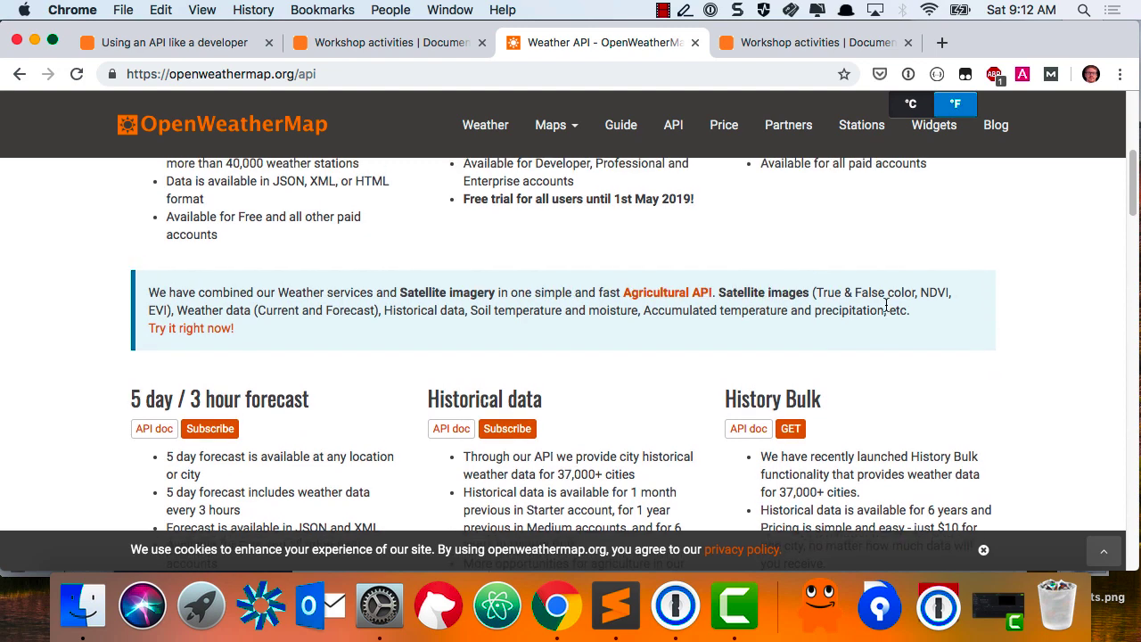
{"action": "scroll", "coordinate": [885, 310], "scroll_direction": "up", "scroll_amount": 4}
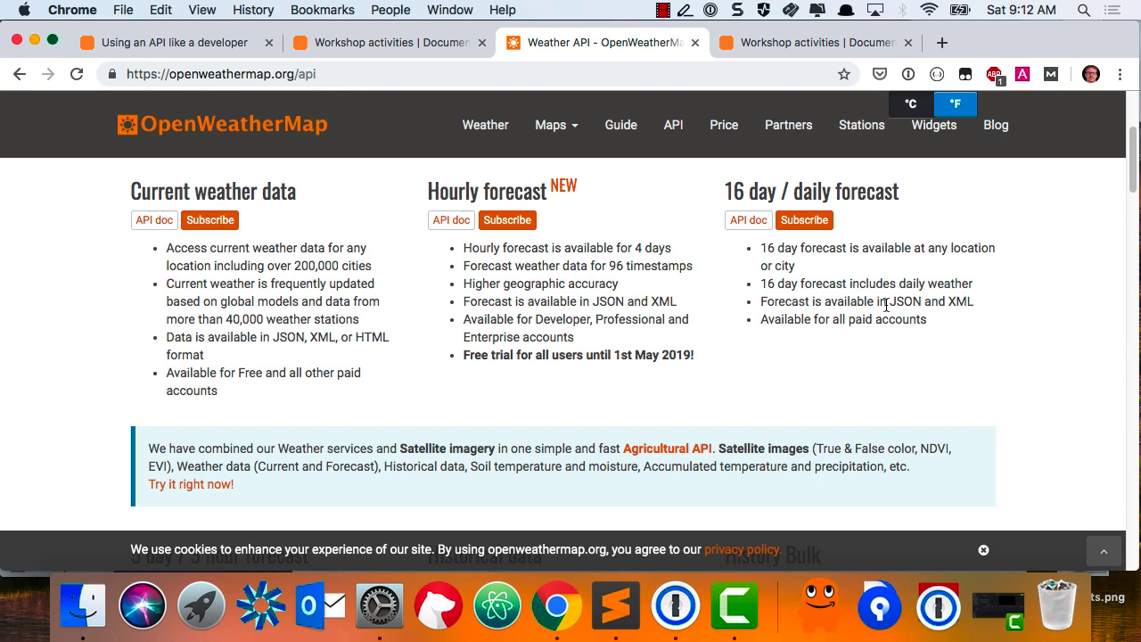
{"action": "scroll", "coordinate": [886, 306], "scroll_direction": "down", "scroll_amount": 1}
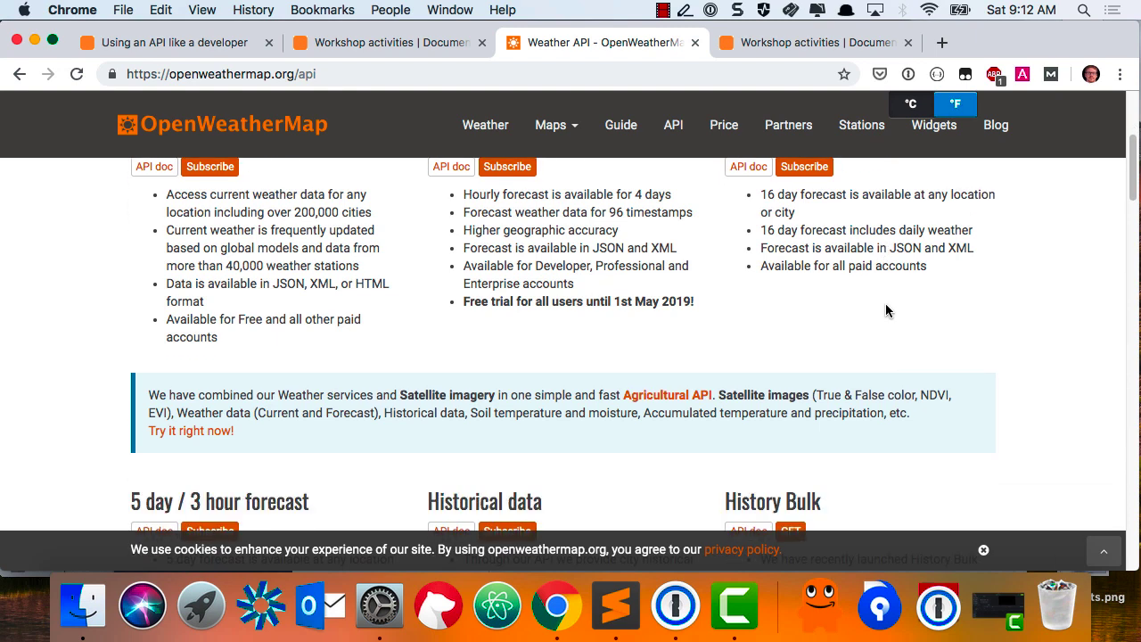
{"action": "scroll", "coordinate": [886, 305], "scroll_direction": "down", "scroll_amount": 3}
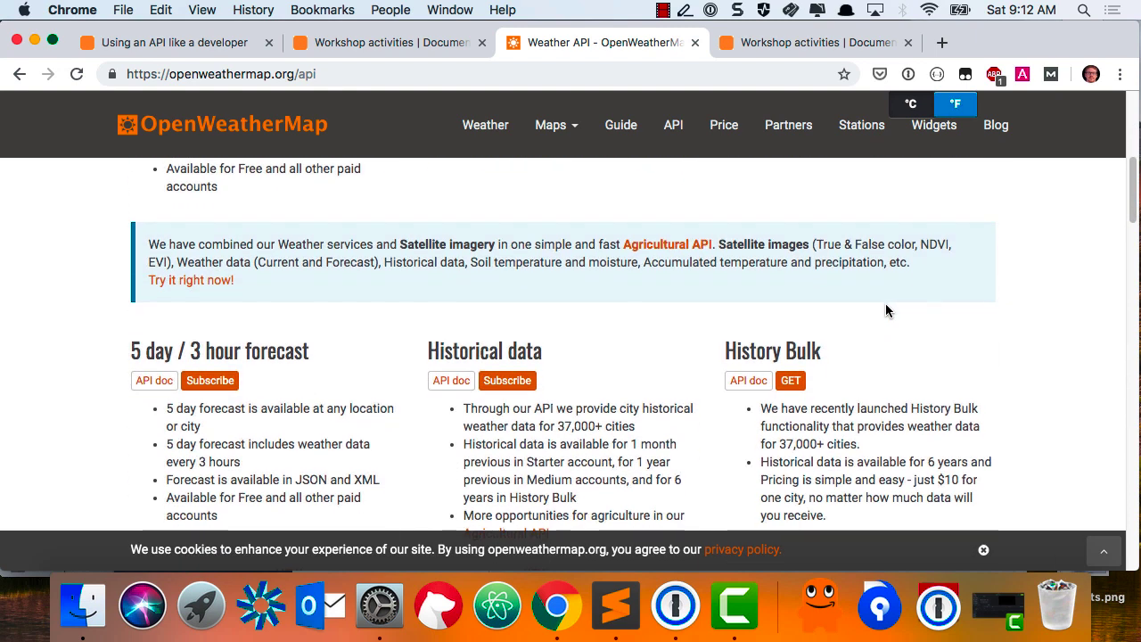
Look through the remaining offerings on the Weather API page, from the 5-day forecast to Air pollution, and return to Current weather data
{"action": "scroll", "coordinate": [885, 309], "scroll_direction": "down", "scroll_amount": 1}
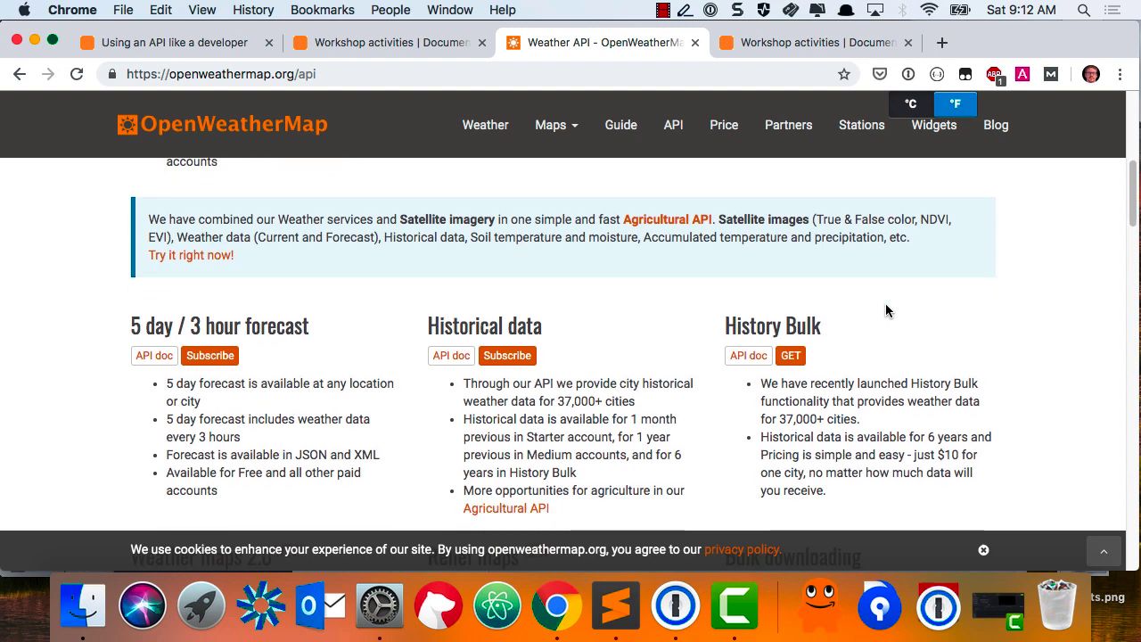
{"action": "scroll", "coordinate": [885, 311], "scroll_direction": "down", "scroll_amount": 4}
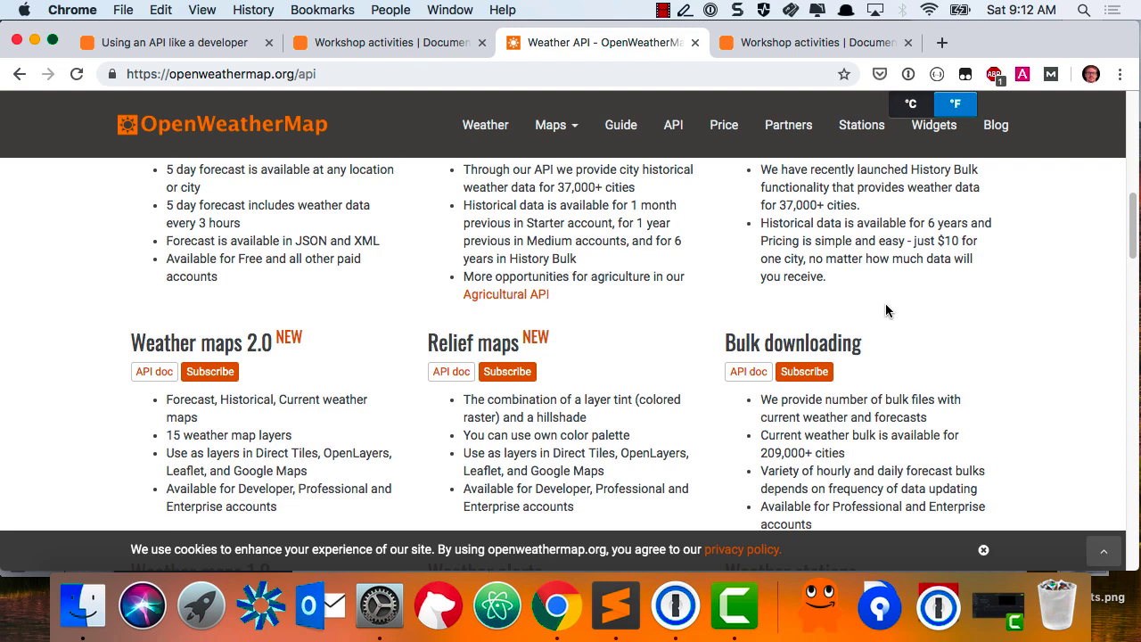
{"action": "scroll", "coordinate": [886, 310], "scroll_direction": "down", "scroll_amount": 2}
{"action": "scroll", "coordinate": [885, 309], "scroll_direction": "down", "scroll_amount": 6}
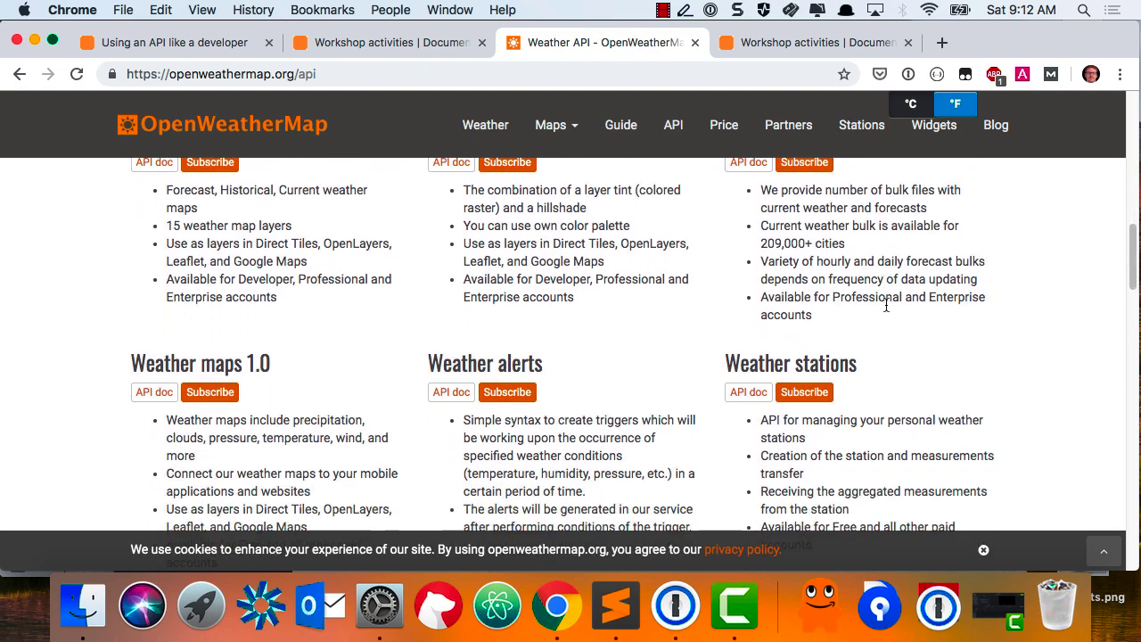
{"action": "scroll", "coordinate": [886, 309], "scroll_direction": "down", "scroll_amount": 4}
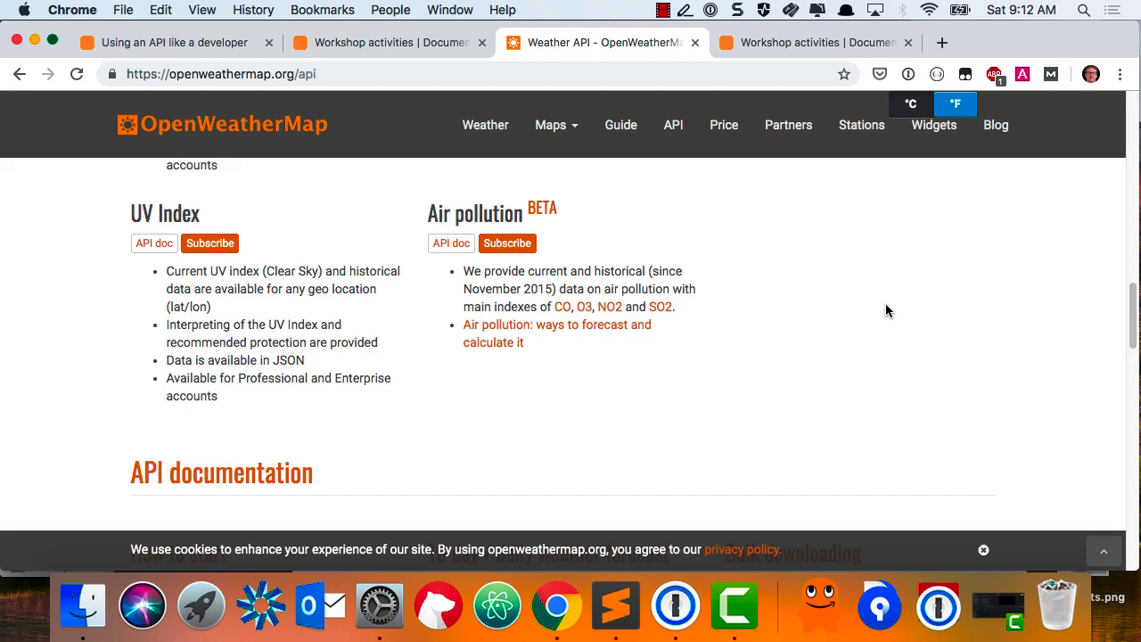
{"action": "scroll", "coordinate": [886, 310], "scroll_direction": "up", "scroll_amount": 2}
{"action": "scroll", "coordinate": [885, 310], "scroll_direction": "up", "scroll_amount": 10}
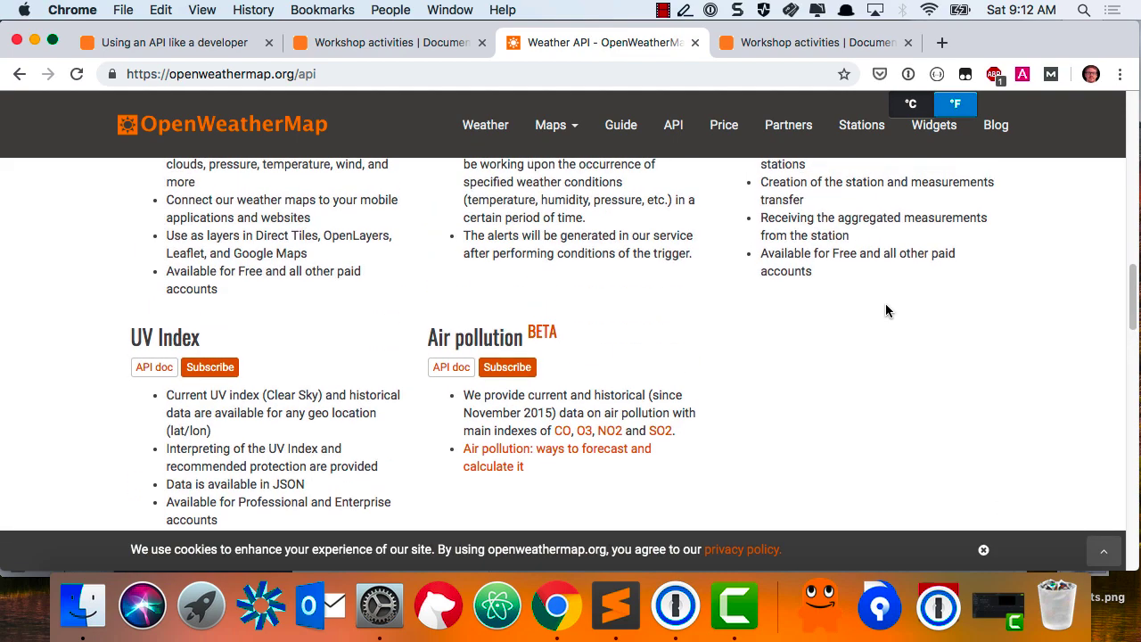
{"action": "scroll", "coordinate": [885, 309], "scroll_direction": "up", "scroll_amount": 2}
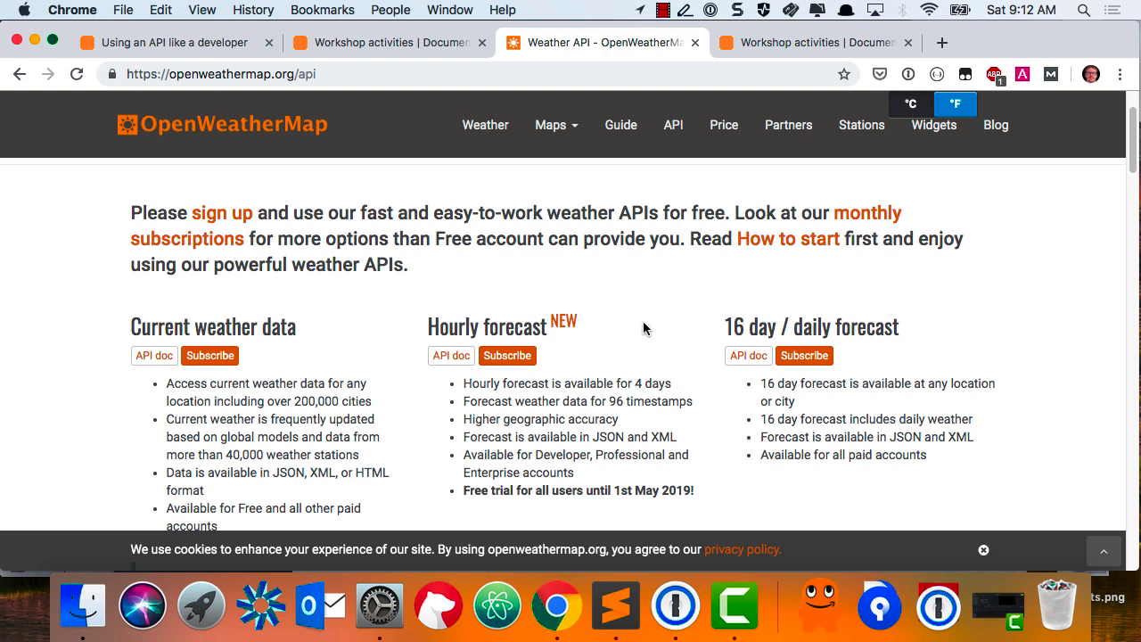
Open the API doc for Current weather data and read its sections on calling by city name, city ID, geographic coordinates and ZIP code
{"action": "left_click", "coordinate": [155, 356]}
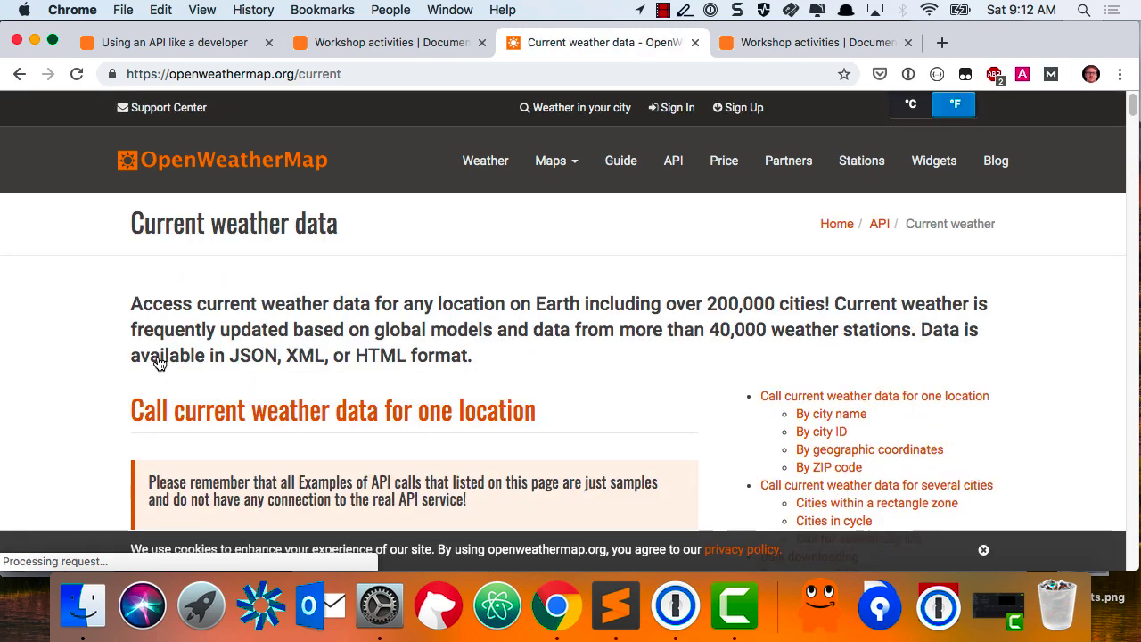
{"action": "scroll", "coordinate": [497, 348], "scroll_direction": "down", "scroll_amount": 3}
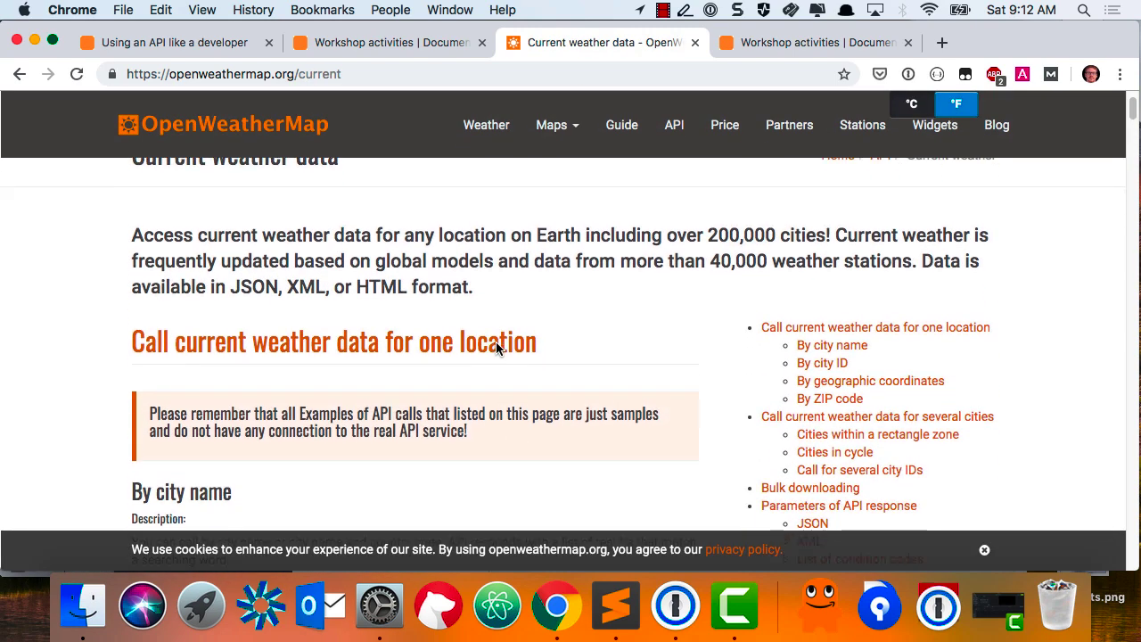
{"action": "scroll", "coordinate": [497, 348], "scroll_direction": "down", "scroll_amount": 4}
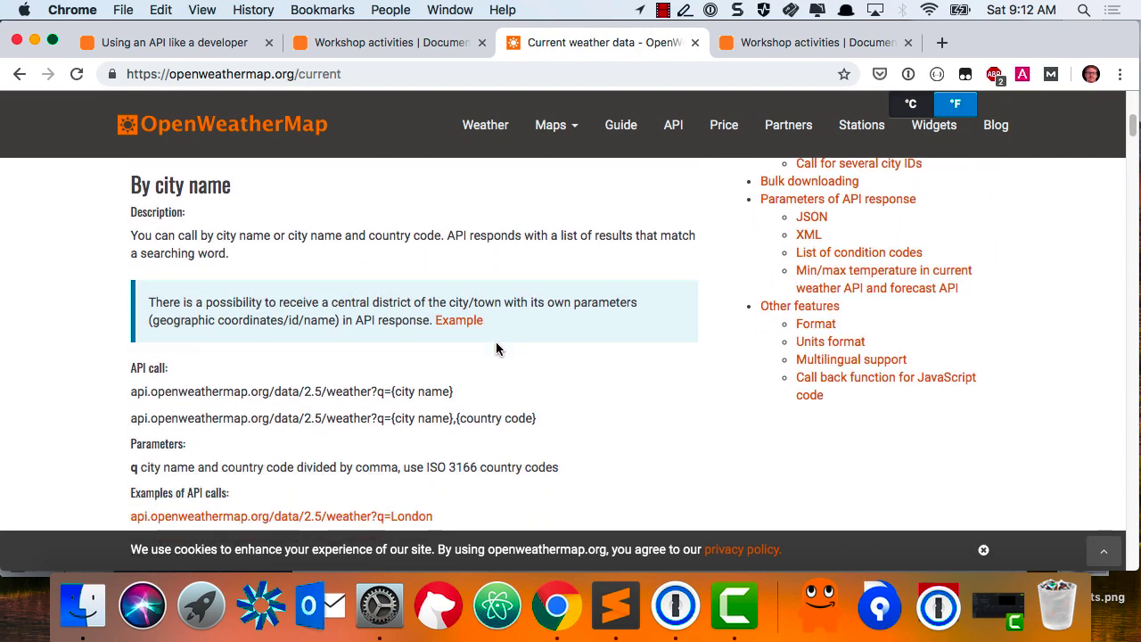
{"action": "scroll", "coordinate": [497, 348], "scroll_direction": "down", "scroll_amount": 6}
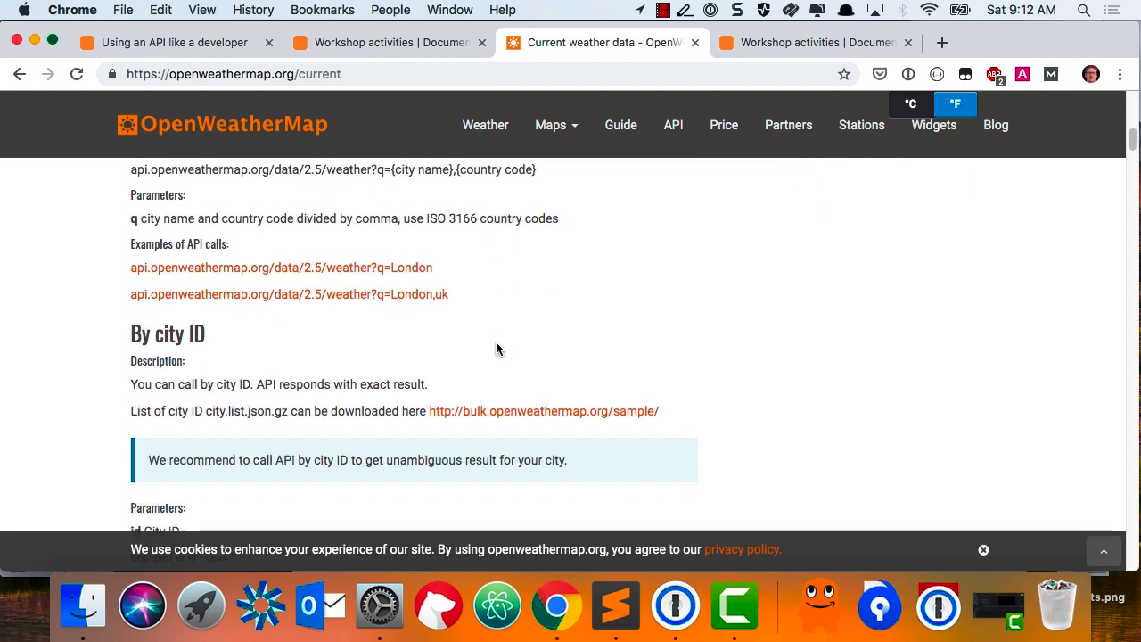
{"action": "scroll", "coordinate": [496, 349], "scroll_direction": "down", "scroll_amount": 4}
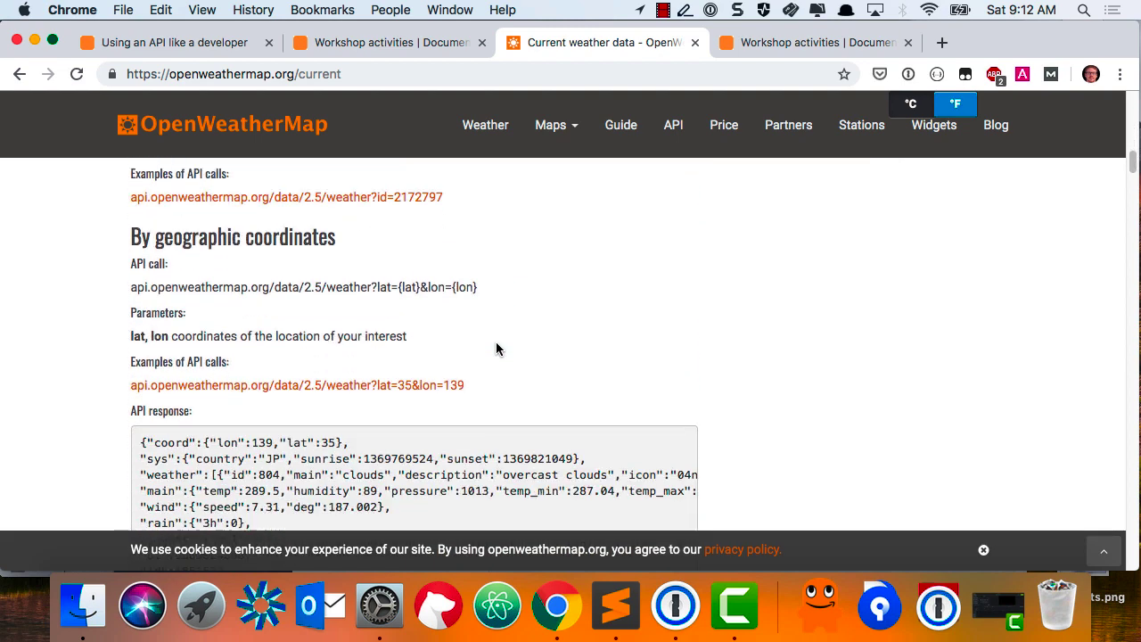
{"action": "scroll", "coordinate": [496, 348], "scroll_direction": "down", "scroll_amount": 1}
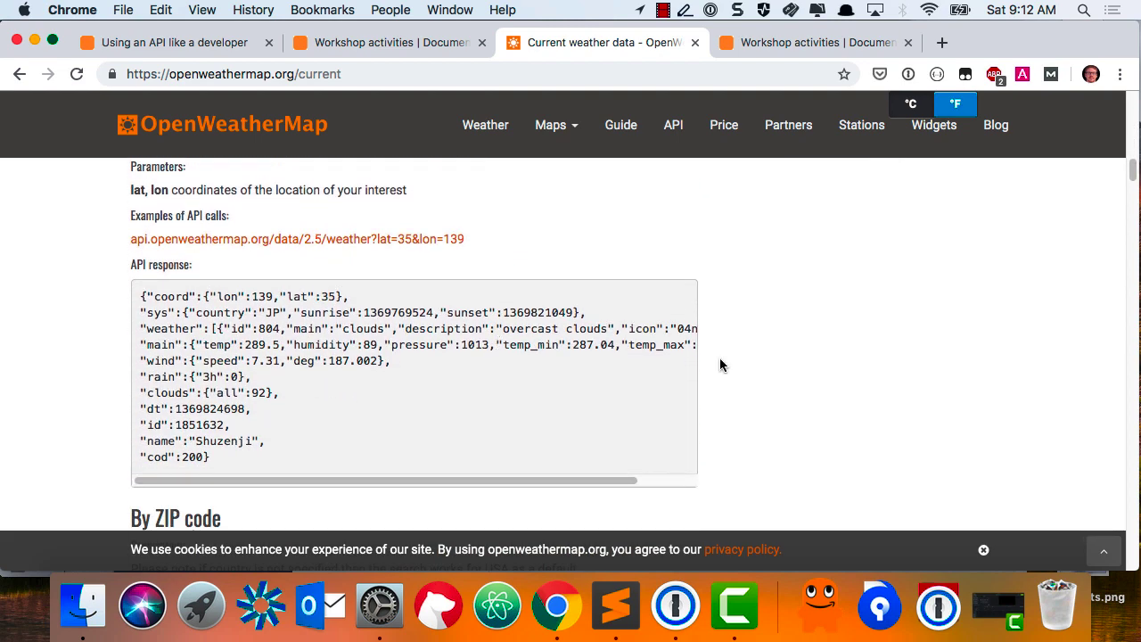
{"action": "scroll", "coordinate": [831, 373], "scroll_direction": "down", "scroll_amount": 3}
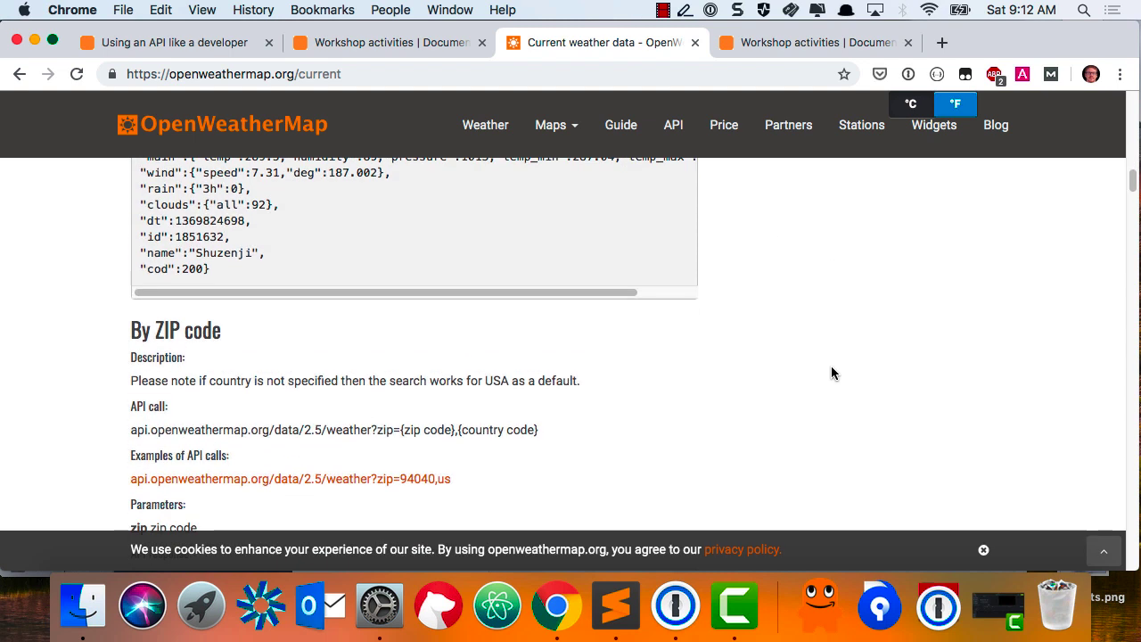
Examine the sample API response under By geographic coordinates for temperature, wind and current conditions, highlighting the "wind" line
{"action": "scroll", "coordinate": [831, 372], "scroll_direction": "up", "scroll_amount": 1}
{"action": "scroll", "coordinate": [831, 372], "scroll_direction": "up", "scroll_amount": 1}
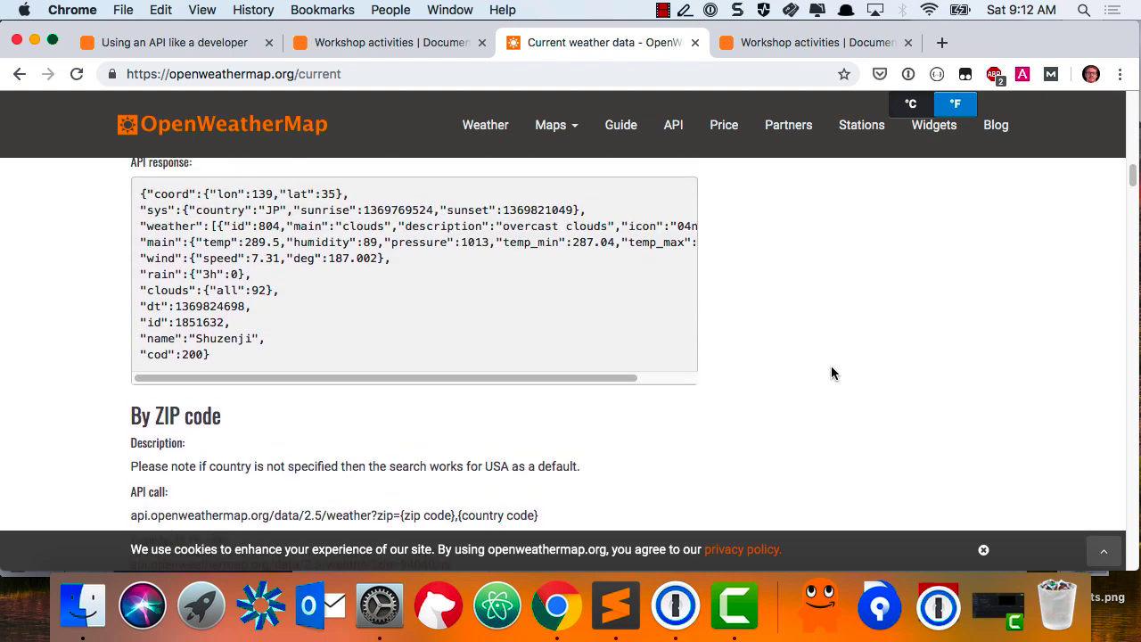
{"action": "scroll", "coordinate": [831, 372], "scroll_direction": "up", "scroll_amount": 1}
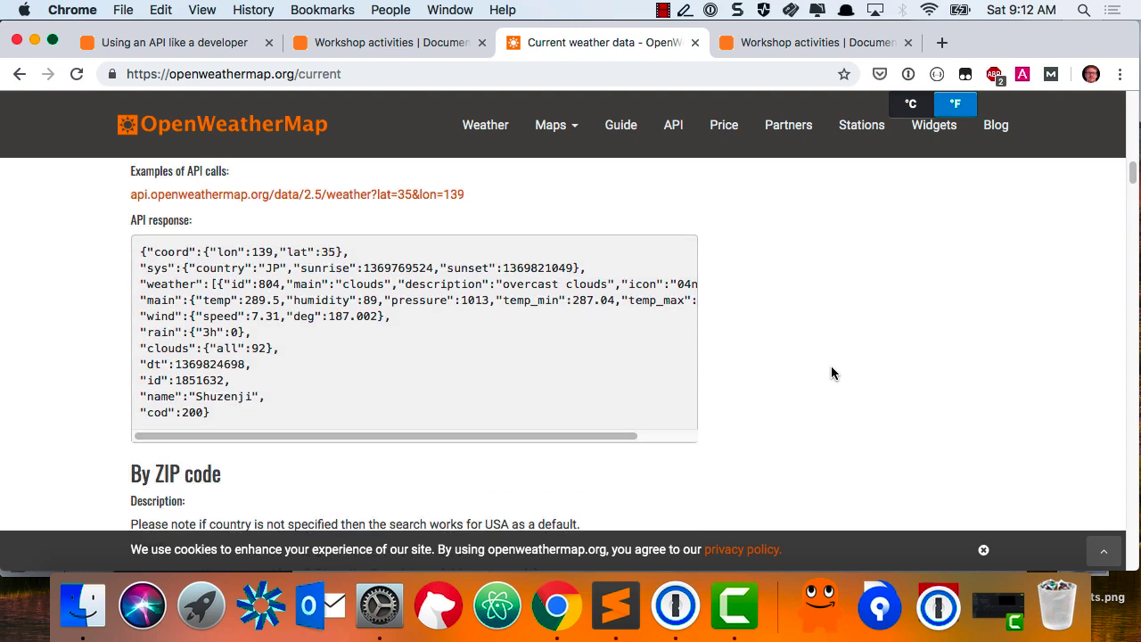
{"action": "scroll", "coordinate": [831, 373], "scroll_direction": "down", "scroll_amount": 3}
{"action": "scroll", "coordinate": [831, 373], "scroll_direction": "down", "scroll_amount": 2}
{"action": "scroll", "coordinate": [831, 373], "scroll_direction": "up", "scroll_amount": 4}
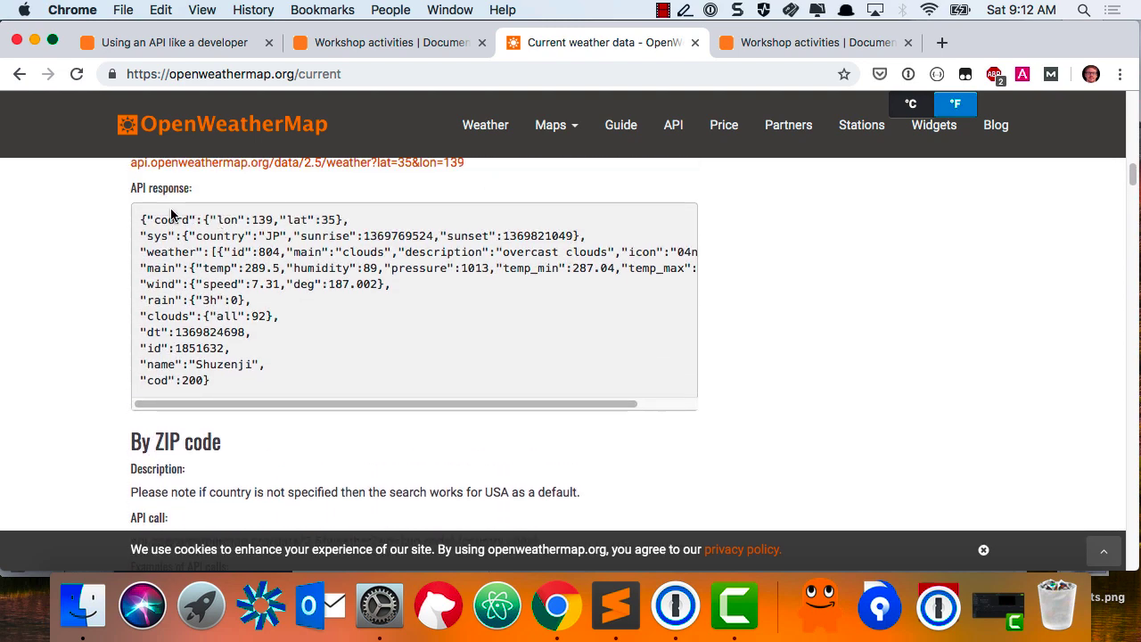
{"action": "triple_click", "coordinate": [183, 283]}
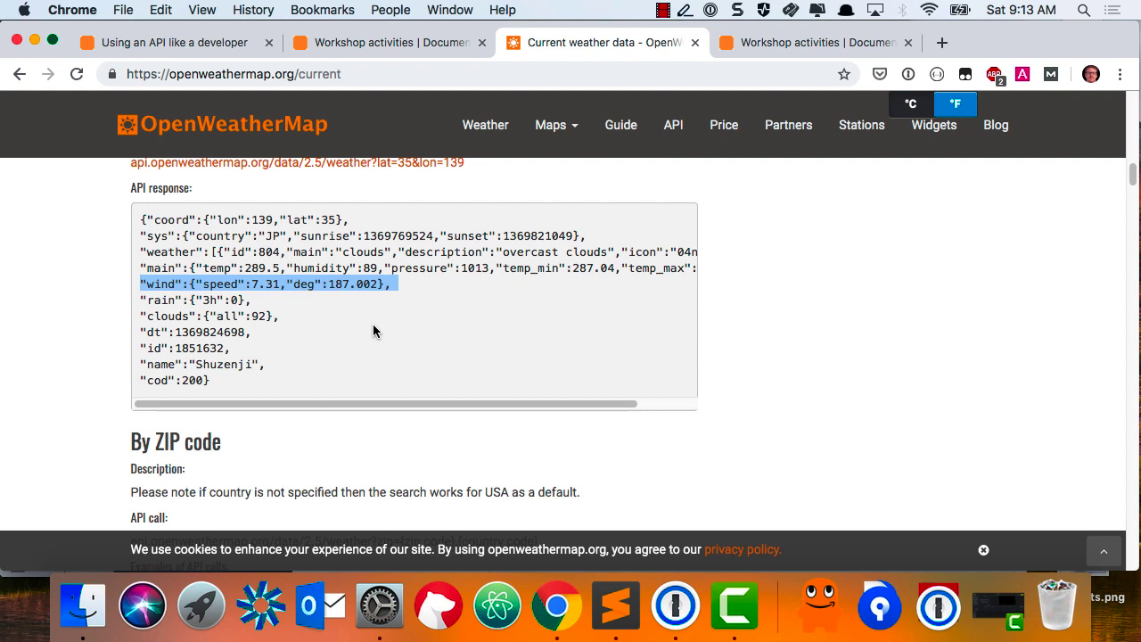
{"action": "scroll", "coordinate": [373, 332], "scroll_direction": "down", "scroll_amount": 1}
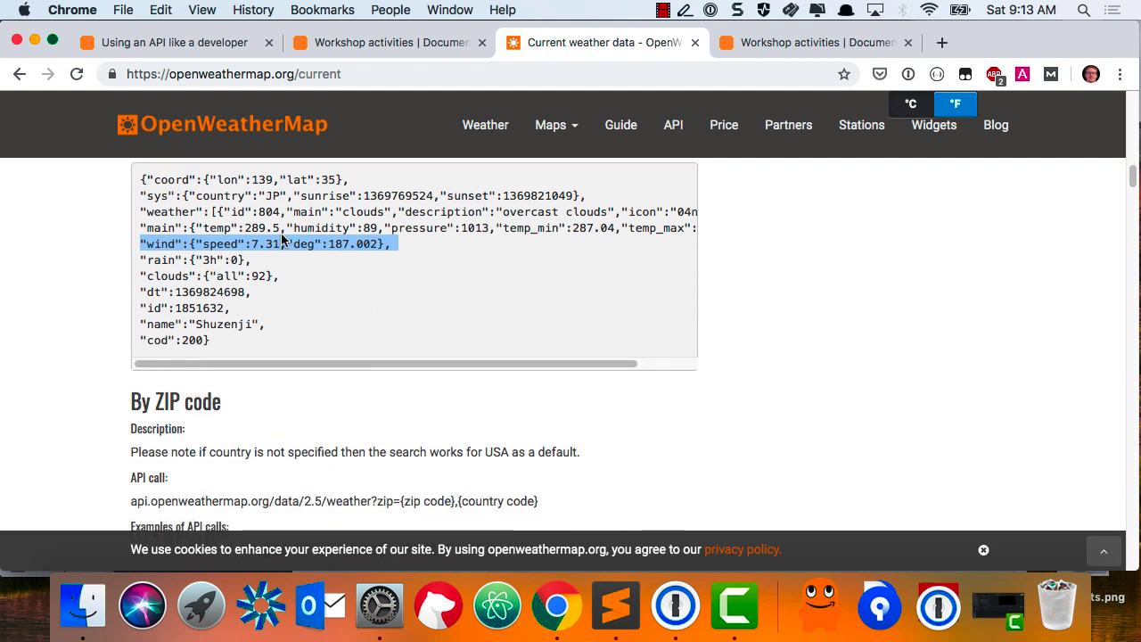
{"action": "scroll", "coordinate": [300, 254], "scroll_direction": "up", "scroll_amount": 2}
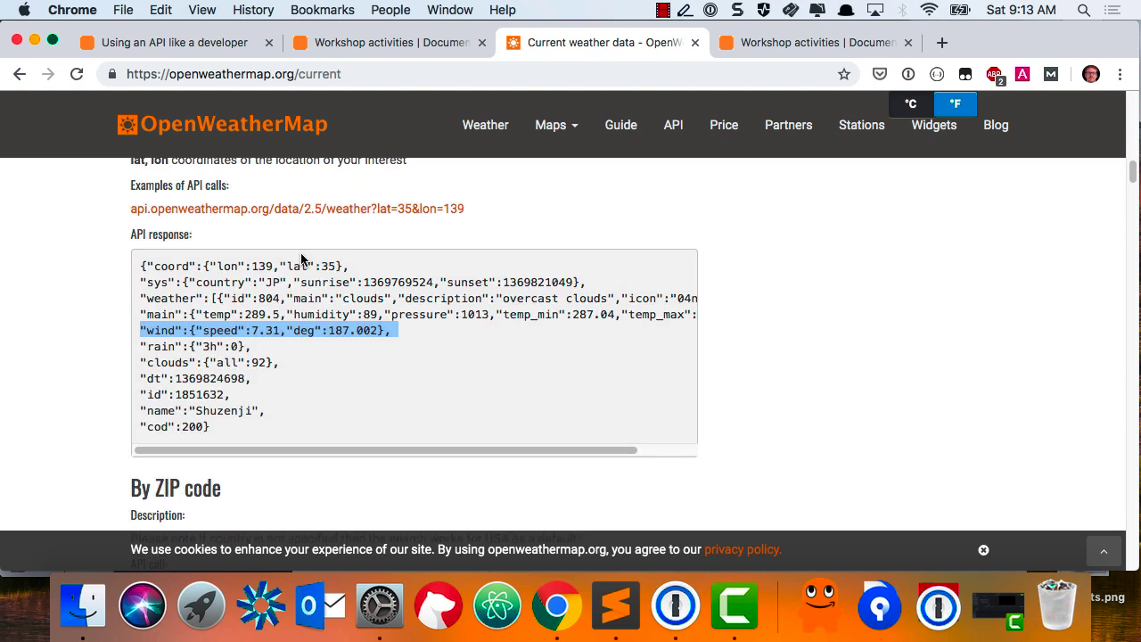
{"action": "scroll", "coordinate": [301, 254], "scroll_direction": "down", "scroll_amount": 1}
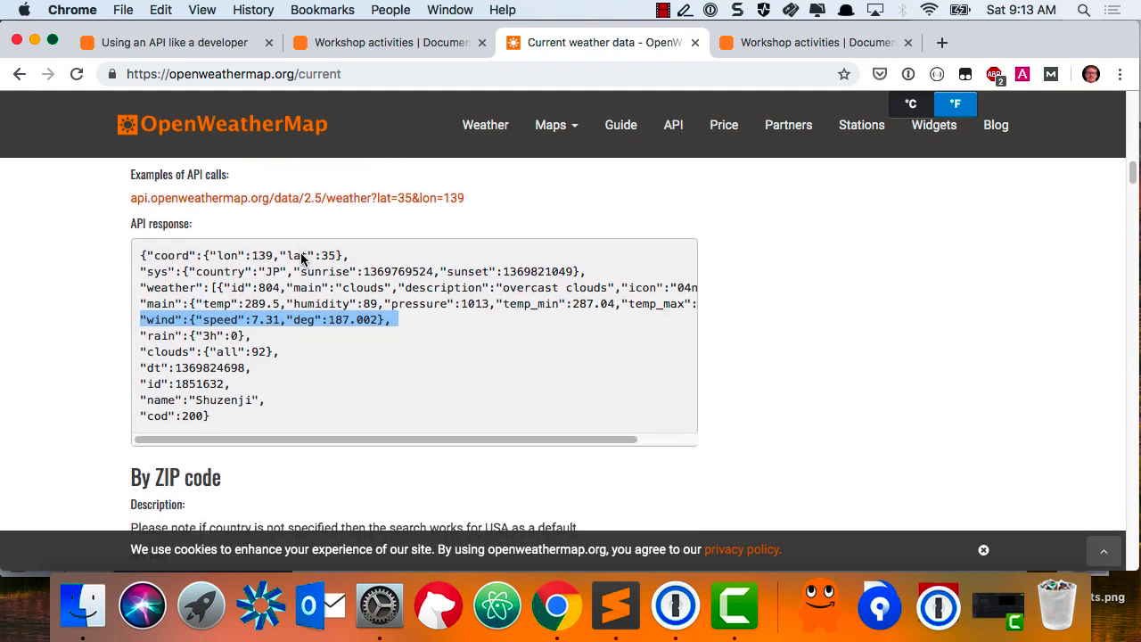
Review the one-location sections from By ZIP code back to By city name for the different ways to specify a location
{"action": "scroll", "coordinate": [301, 254], "scroll_direction": "down", "scroll_amount": 7}
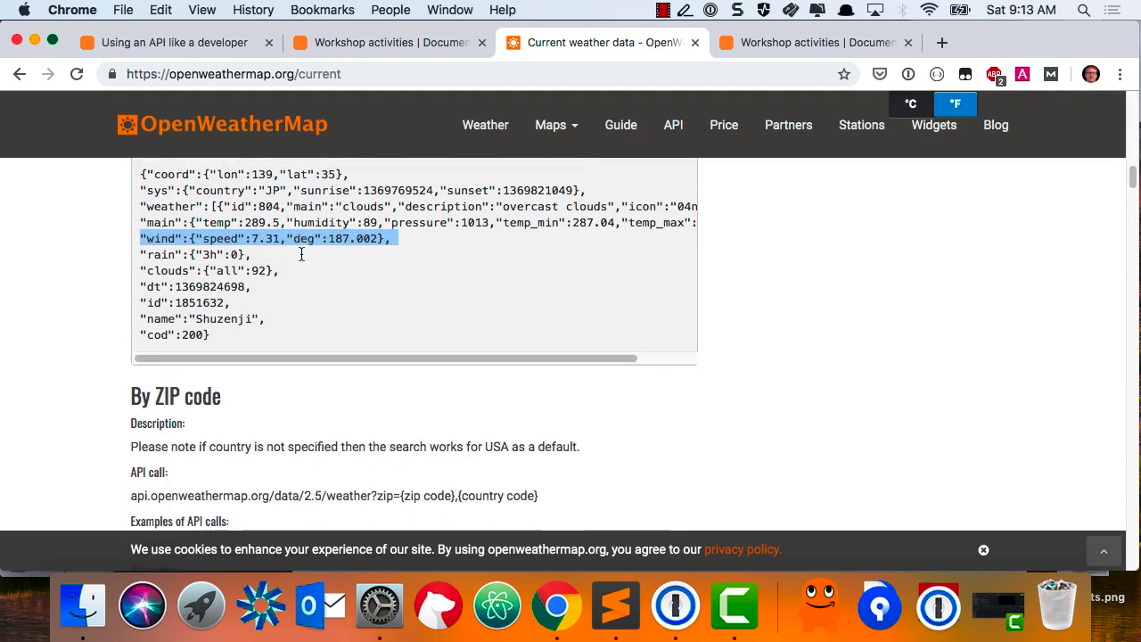
{"action": "scroll", "coordinate": [300, 258], "scroll_direction": "down", "scroll_amount": 6}
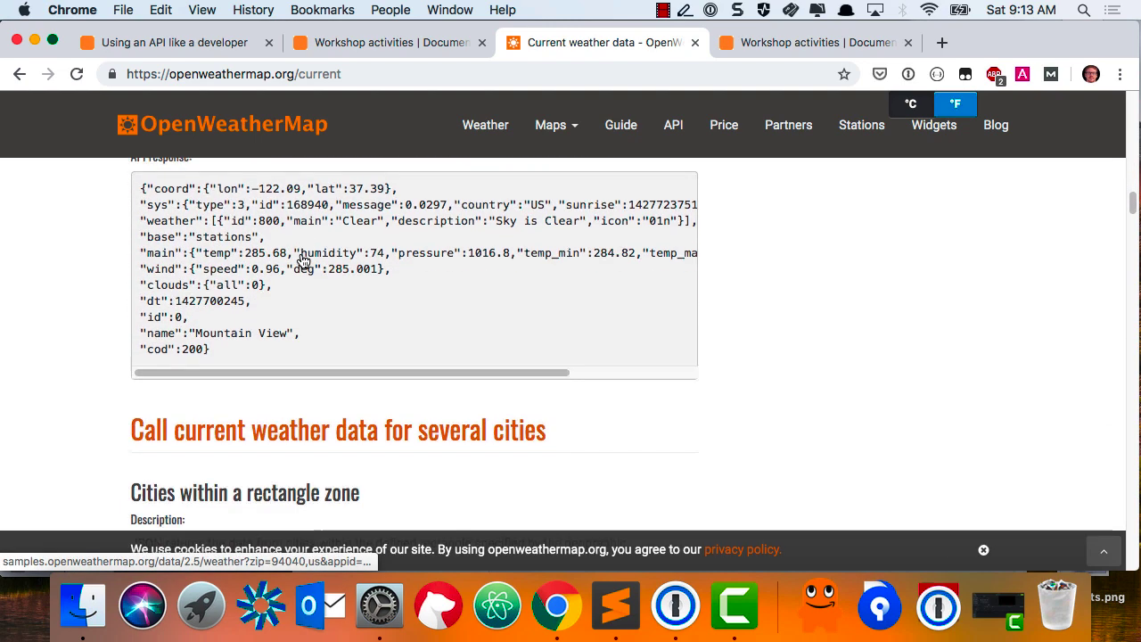
{"action": "scroll", "coordinate": [300, 256], "scroll_direction": "up", "scroll_amount": 7}
{"action": "scroll", "coordinate": [300, 256], "scroll_direction": "up", "scroll_amount": 10}
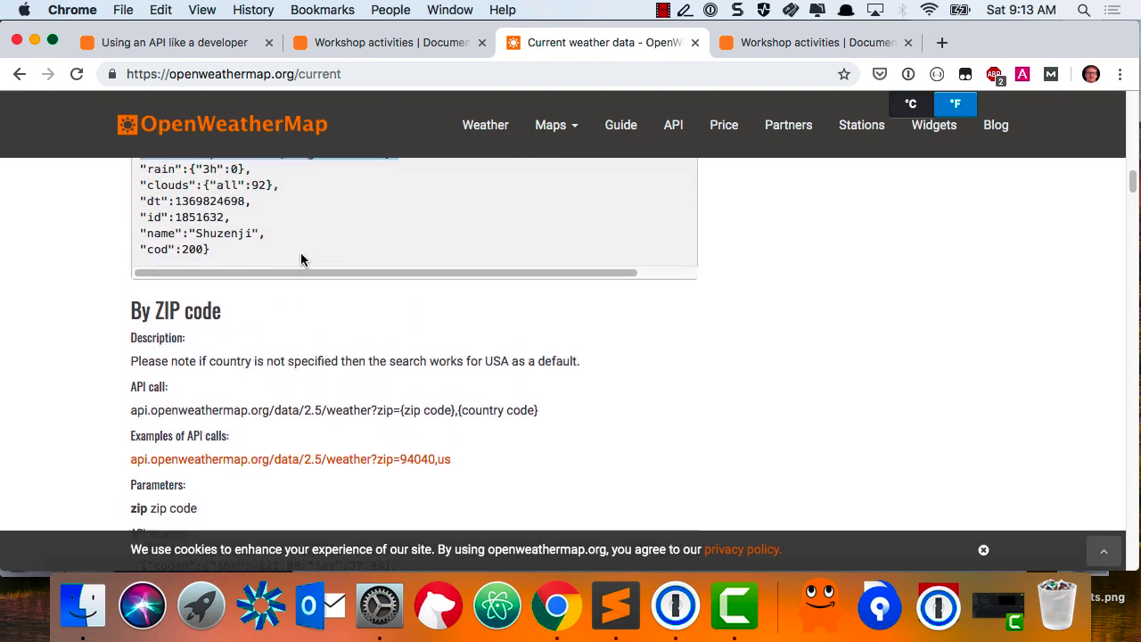
{"action": "scroll", "coordinate": [301, 259], "scroll_direction": "up", "scroll_amount": 1}
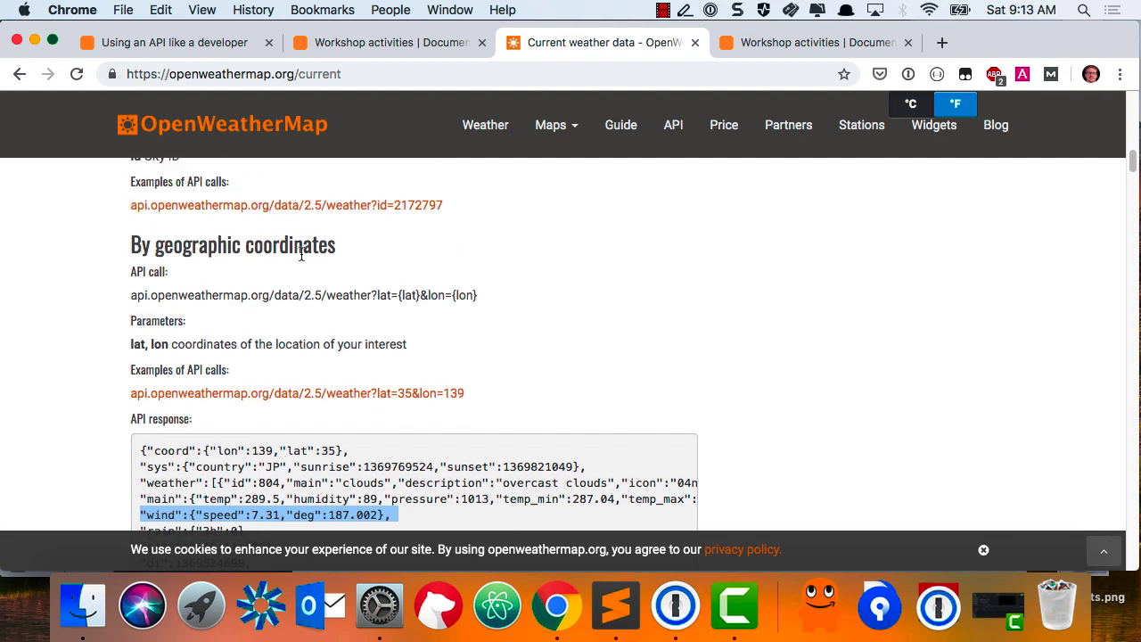
{"action": "scroll", "coordinate": [301, 259], "scroll_direction": "up", "scroll_amount": 1}
{"action": "scroll", "coordinate": [300, 259], "scroll_direction": "up", "scroll_amount": 3}
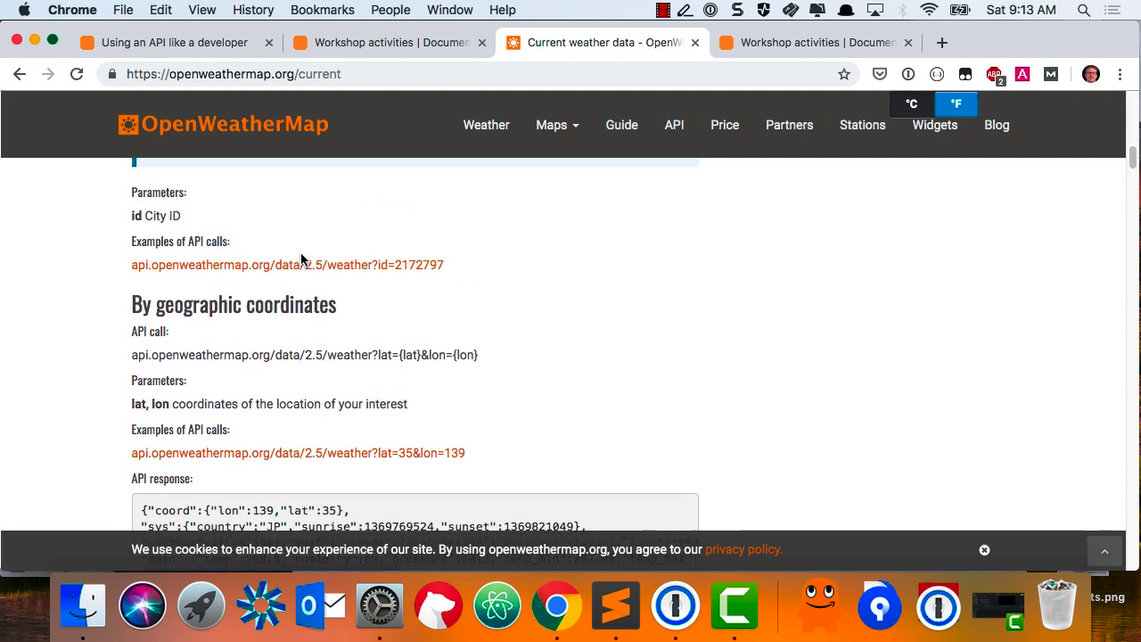
{"action": "scroll", "coordinate": [301, 259], "scroll_direction": "up", "scroll_amount": 4}
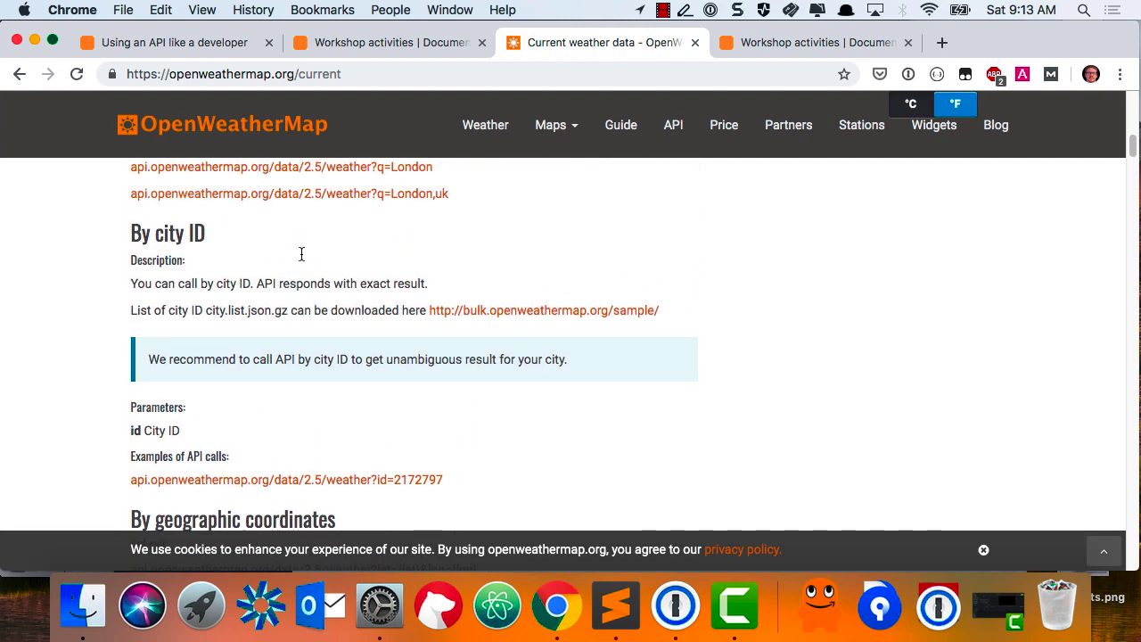
{"action": "scroll", "coordinate": [300, 258], "scroll_direction": "up", "scroll_amount": 1}
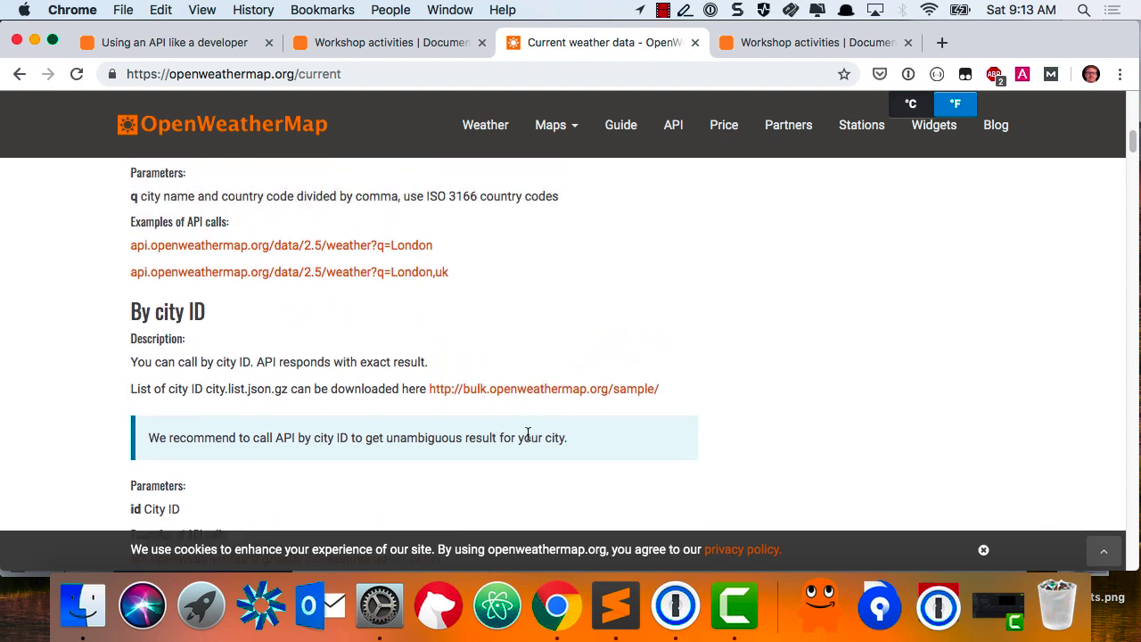
{"action": "scroll", "coordinate": [360, 406], "scroll_direction": "down", "scroll_amount": 1}
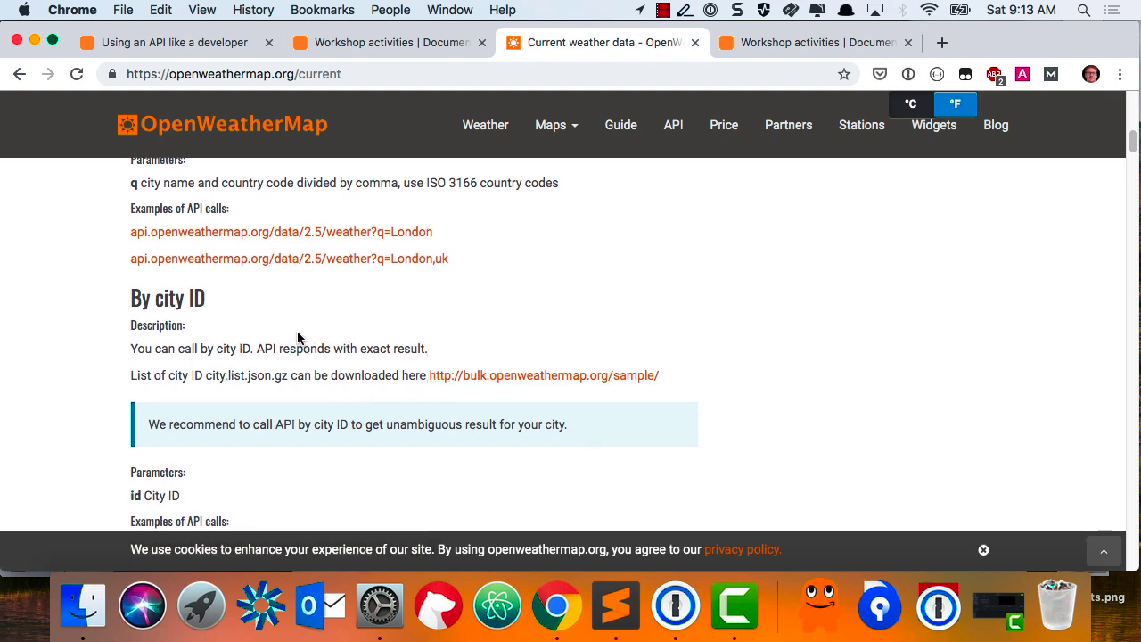
{"action": "scroll", "coordinate": [295, 335], "scroll_direction": "up", "scroll_amount": 3}
{"action": "scroll", "coordinate": [287, 334], "scroll_direction": "up", "scroll_amount": 7}
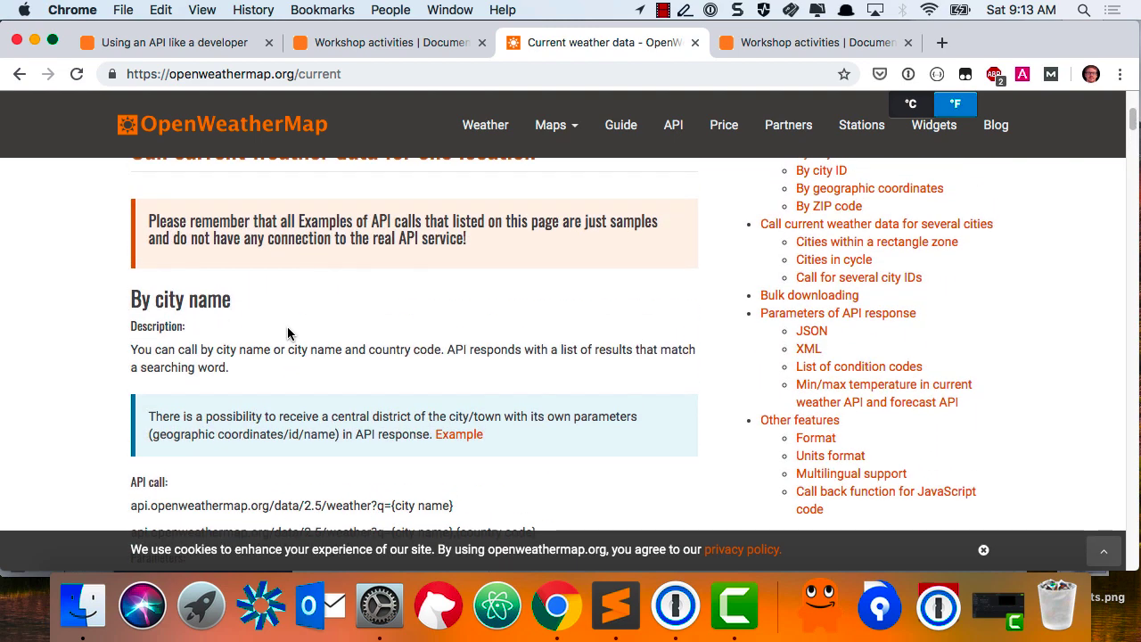
Recheck Activity 2a's questions on the Workshop activities page and examine the sample API calls under By city name in the Current weather data documentation
{"action": "left_click", "coordinate": [446, 45]}
{"action": "scroll", "coordinate": [517, 333], "scroll_direction": "down", "scroll_amount": 2}
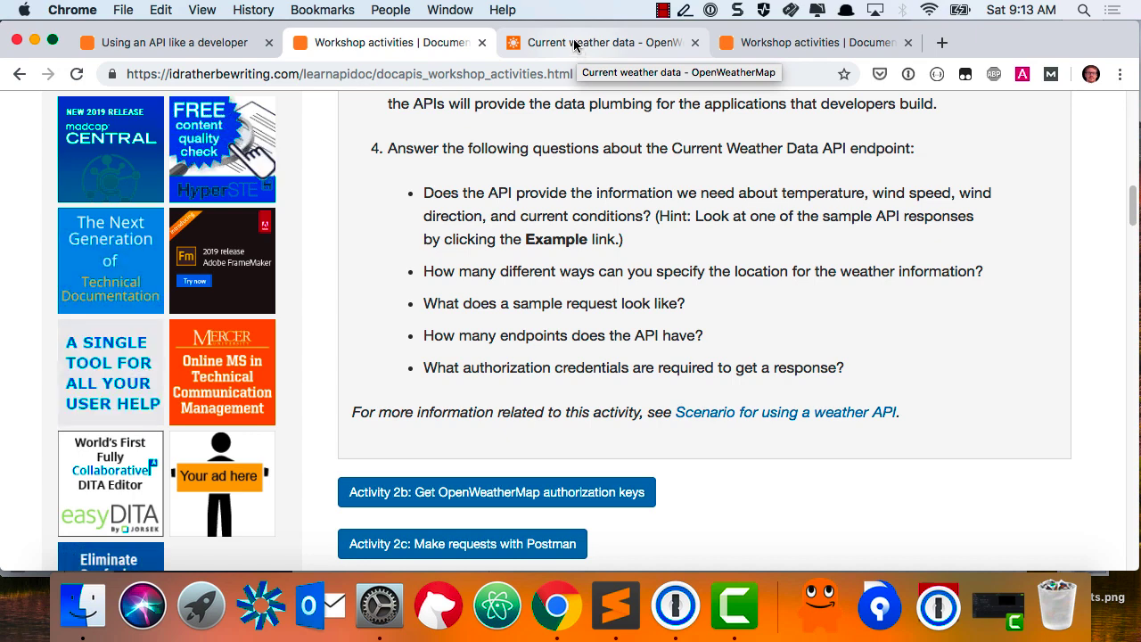
{"action": "left_click", "coordinate": [576, 45]}
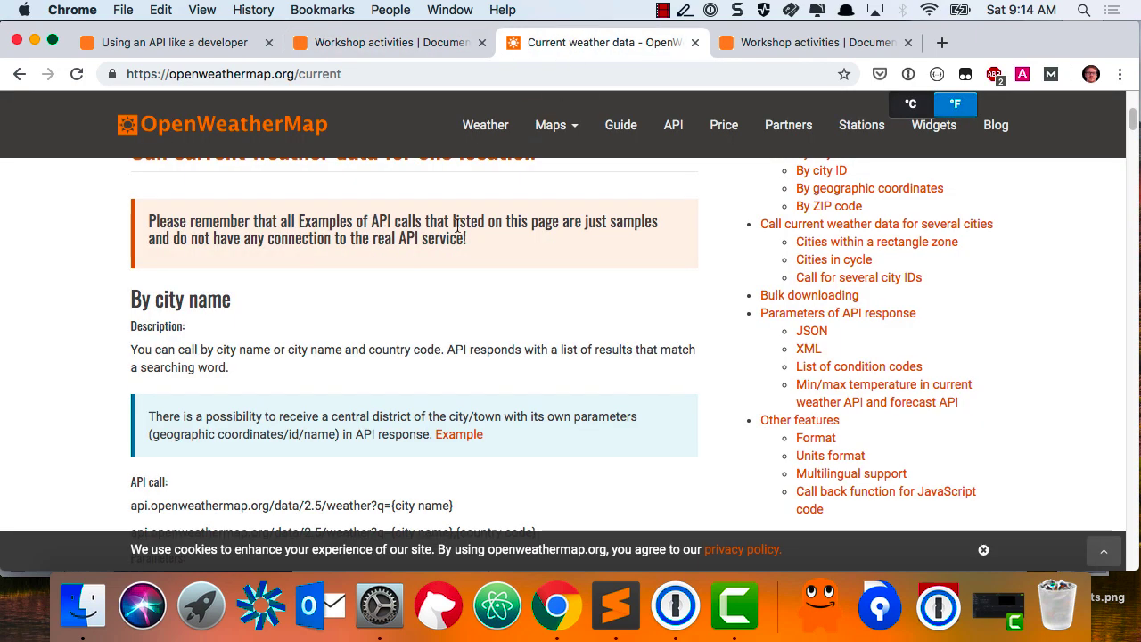
{"action": "scroll", "coordinate": [456, 227], "scroll_direction": "down", "scroll_amount": 5}
{"action": "scroll", "coordinate": [456, 231], "scroll_direction": "up", "scroll_amount": 1}
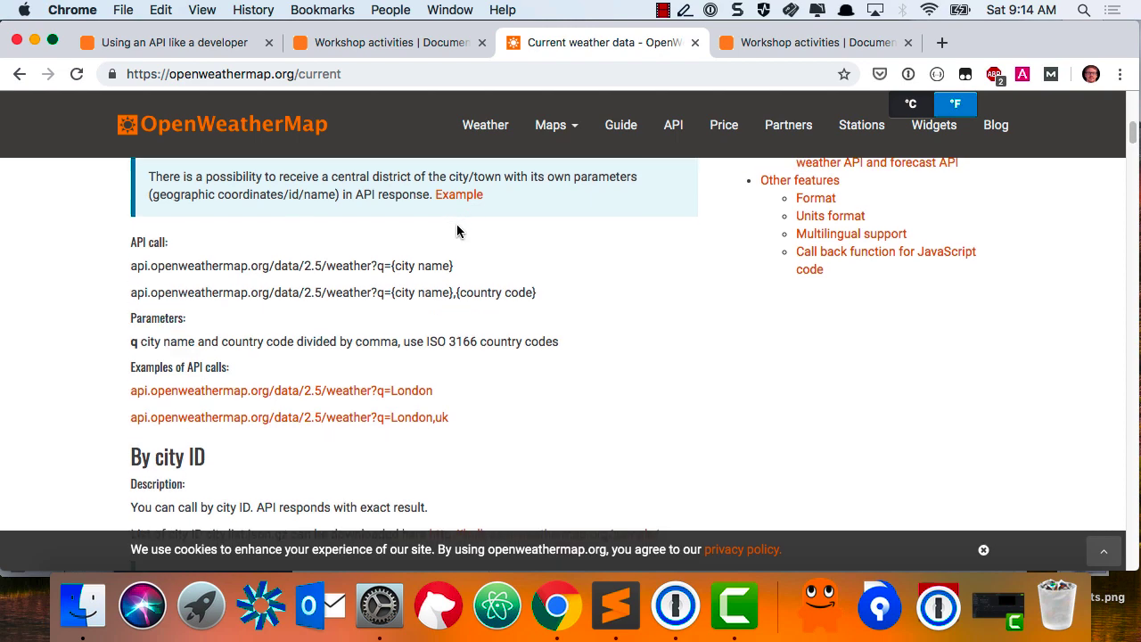
{"action": "scroll", "coordinate": [435, 263], "scroll_direction": "down", "scroll_amount": 1}
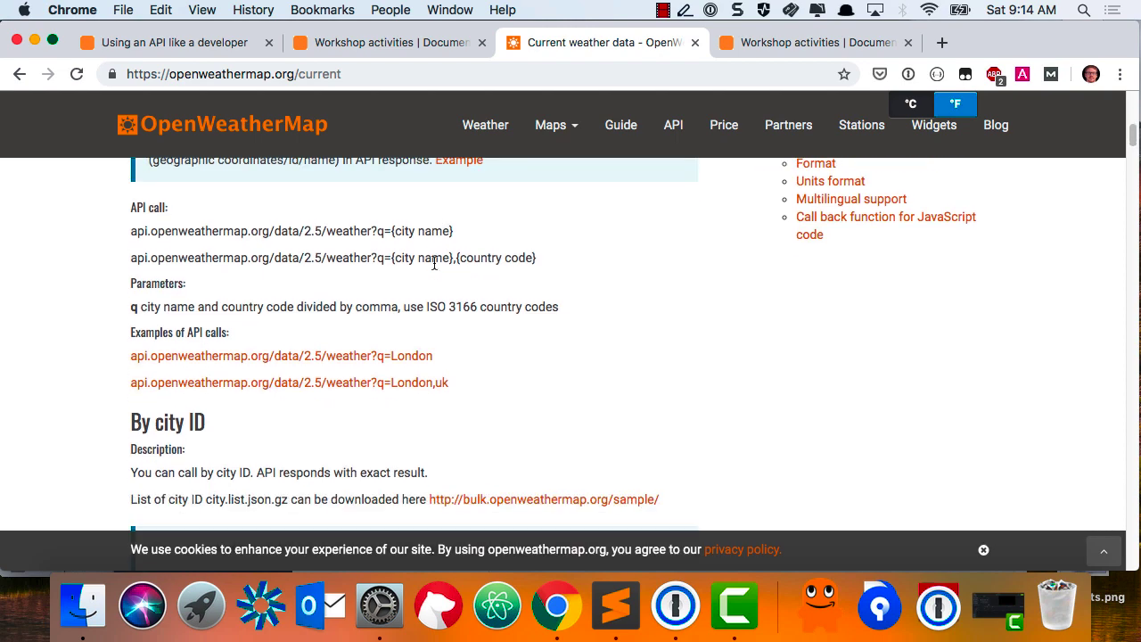
{"action": "scroll", "coordinate": [434, 263], "scroll_direction": "down", "scroll_amount": 1}
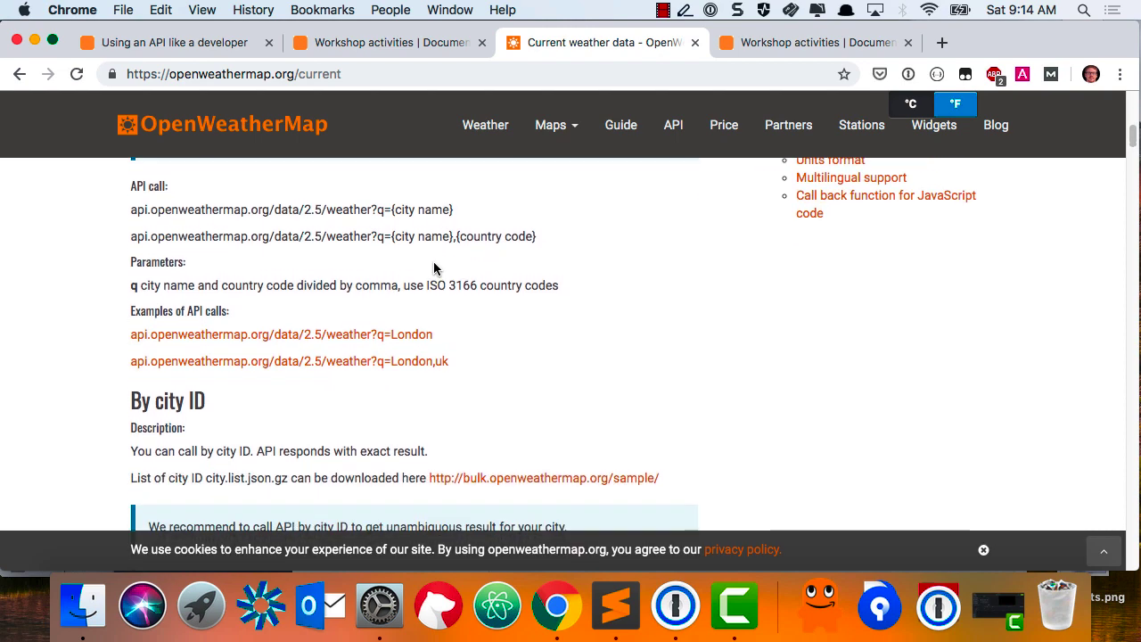
{"action": "scroll", "coordinate": [434, 266], "scroll_direction": "down", "scroll_amount": 1}
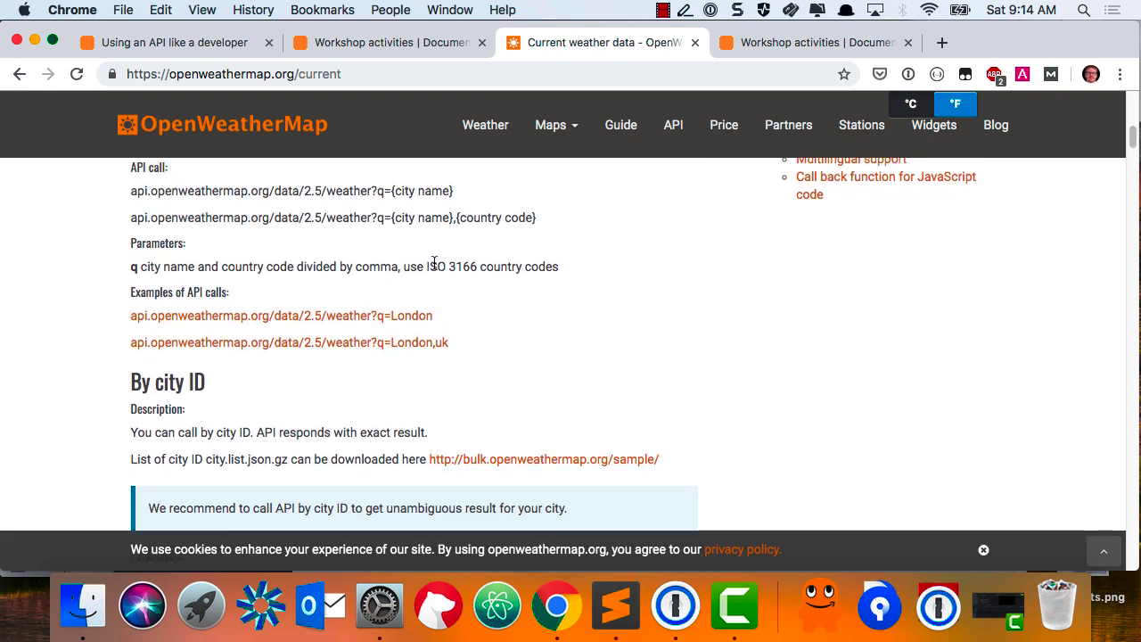
Review the By city name section and open its q=London example API call in a new tab, switching to that tab
{"action": "scroll", "coordinate": [434, 263], "scroll_direction": "up", "scroll_amount": 5}
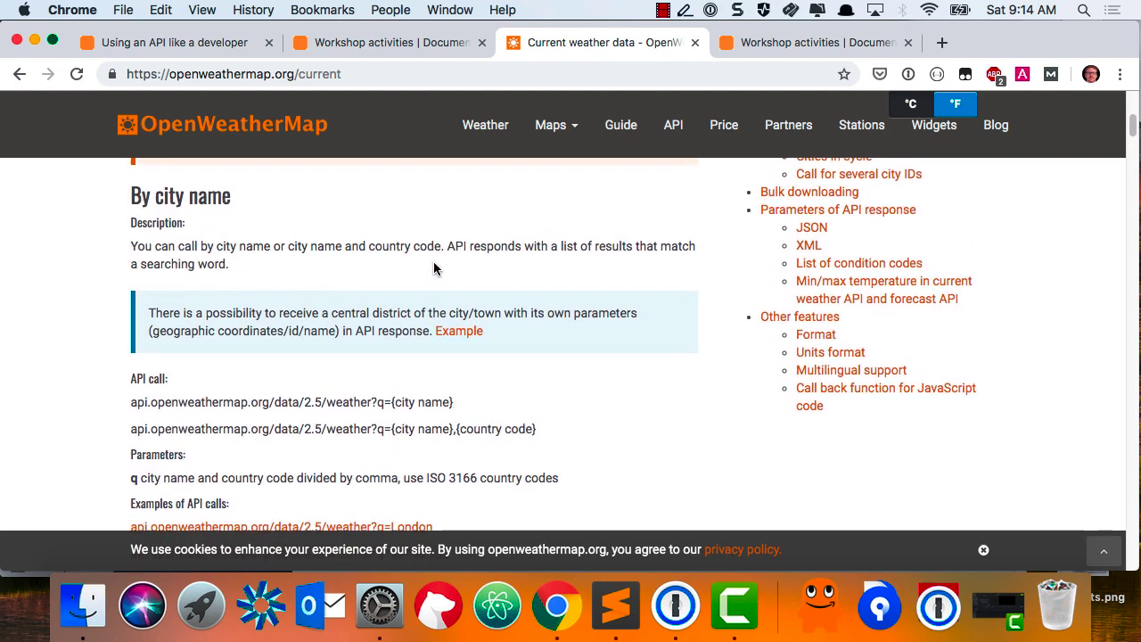
{"action": "scroll", "coordinate": [435, 267], "scroll_direction": "down", "scroll_amount": 5}
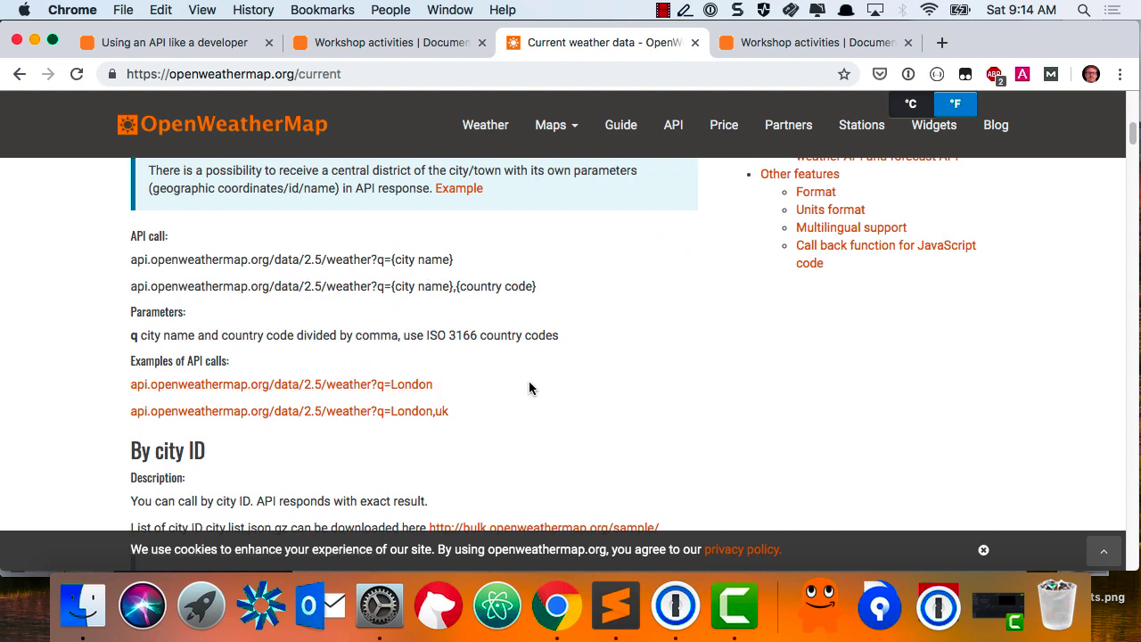
{"action": "left_click", "coordinate": [190, 389], "text": "super"}
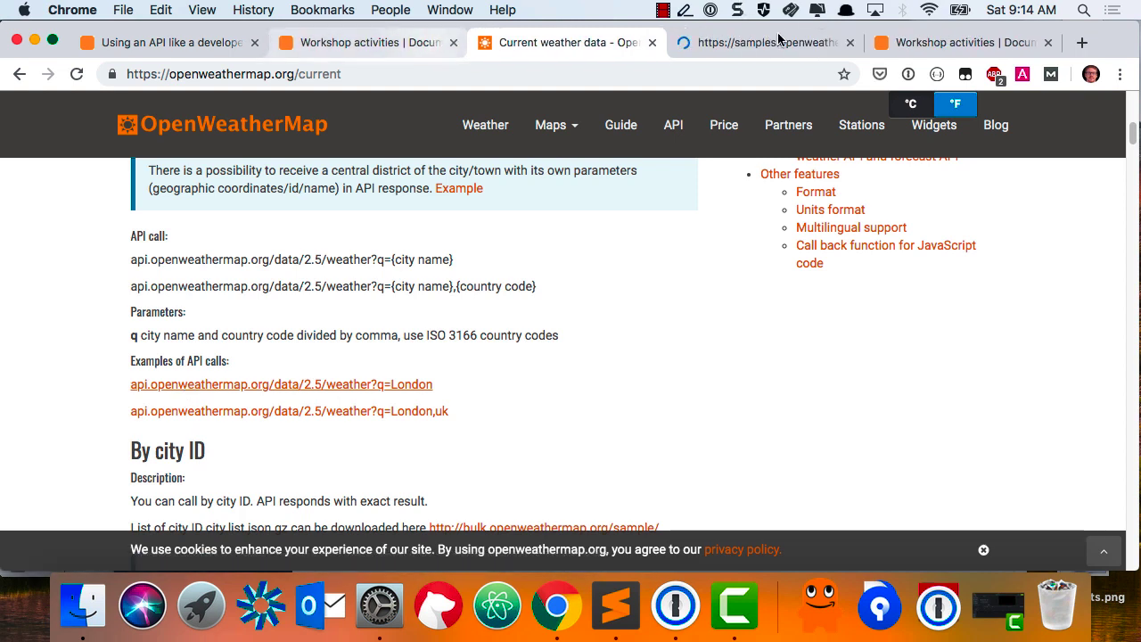
{"action": "left_click", "coordinate": [769, 45]}
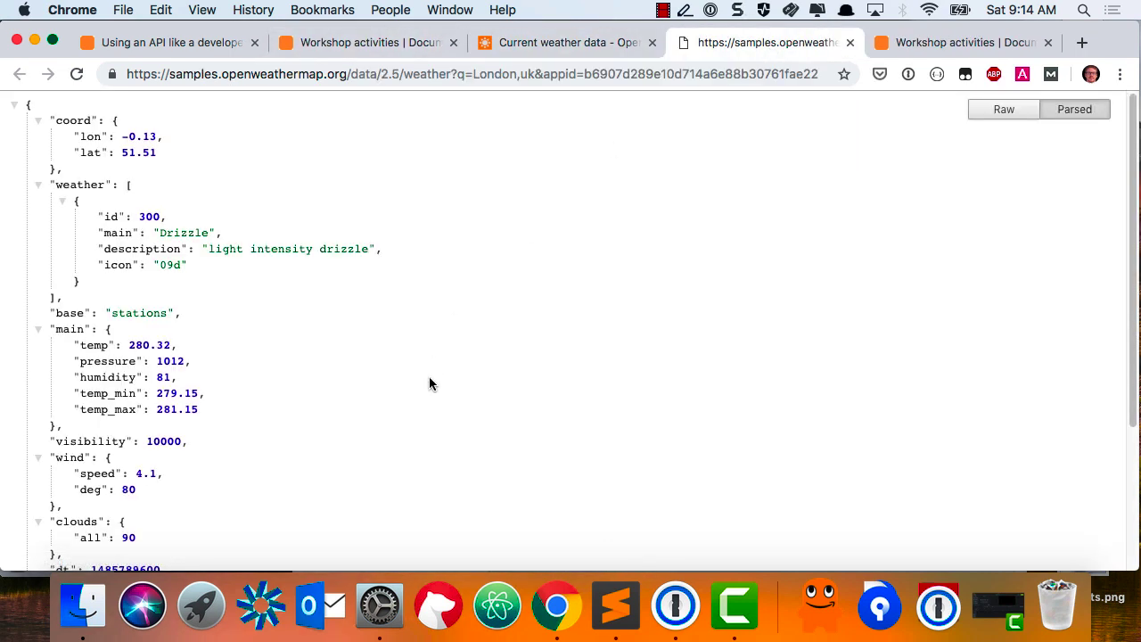
Turn off Adblock Plus for samples.openweathermap.org and refresh the page
{"action": "scroll", "coordinate": [429, 384], "scroll_direction": "up", "scroll_amount": 1}
{"action": "left_click", "coordinate": [992, 74]}
{"action": "left_click", "coordinate": [944, 171]}
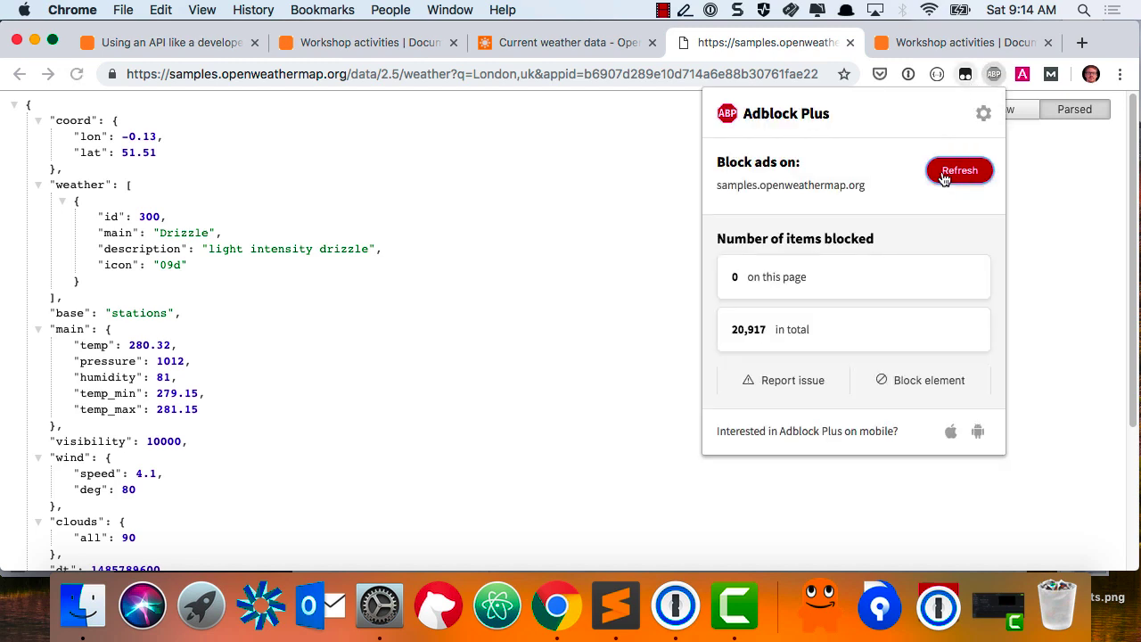
{"action": "left_click", "coordinate": [941, 171]}
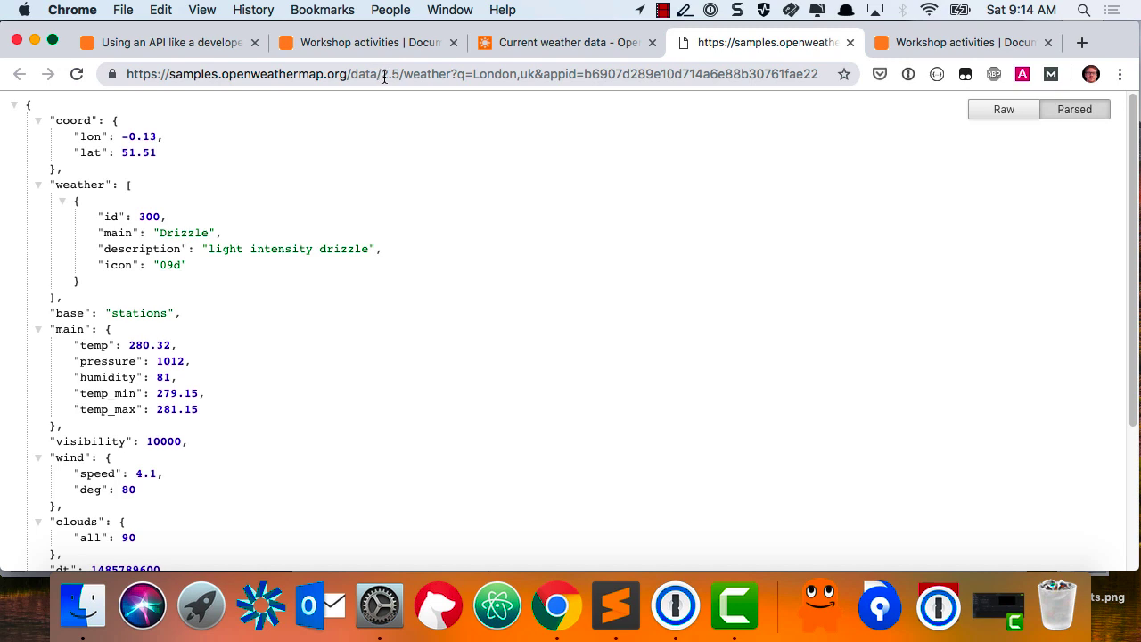
Replace London with Raleigh in the sample request's URL and load the response
{"action": "double_click", "coordinate": [504, 74]}
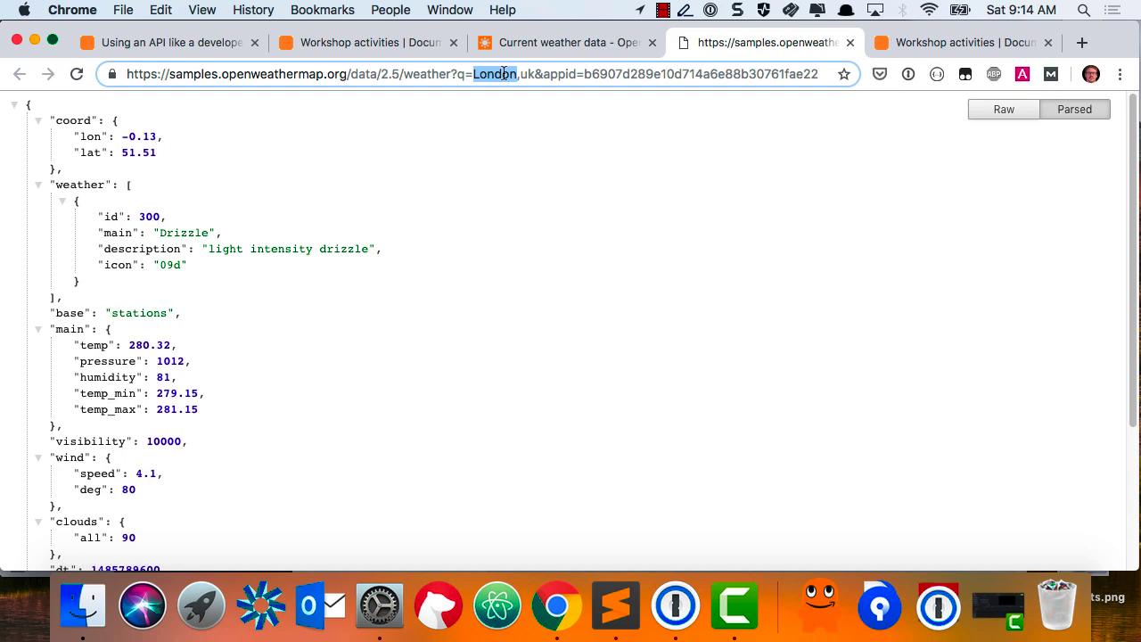
{"action": "type", "text": "Raleigh"}
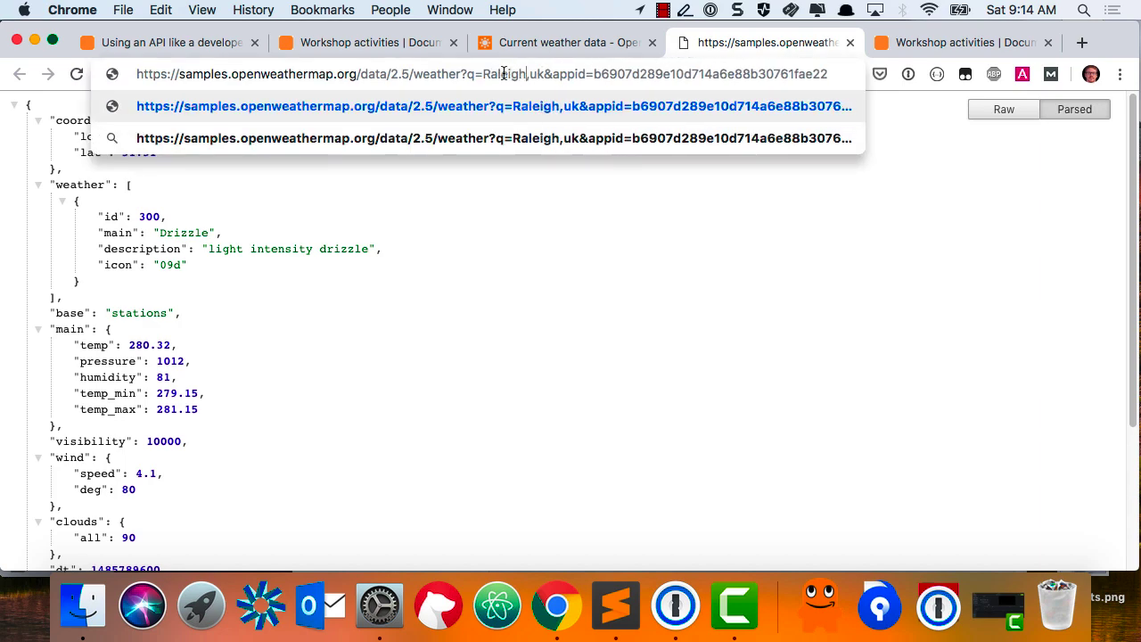
{"action": "key", "text": "Return"}
{"action": "scroll", "coordinate": [327, 250], "scroll_direction": "down", "scroll_amount": 3}
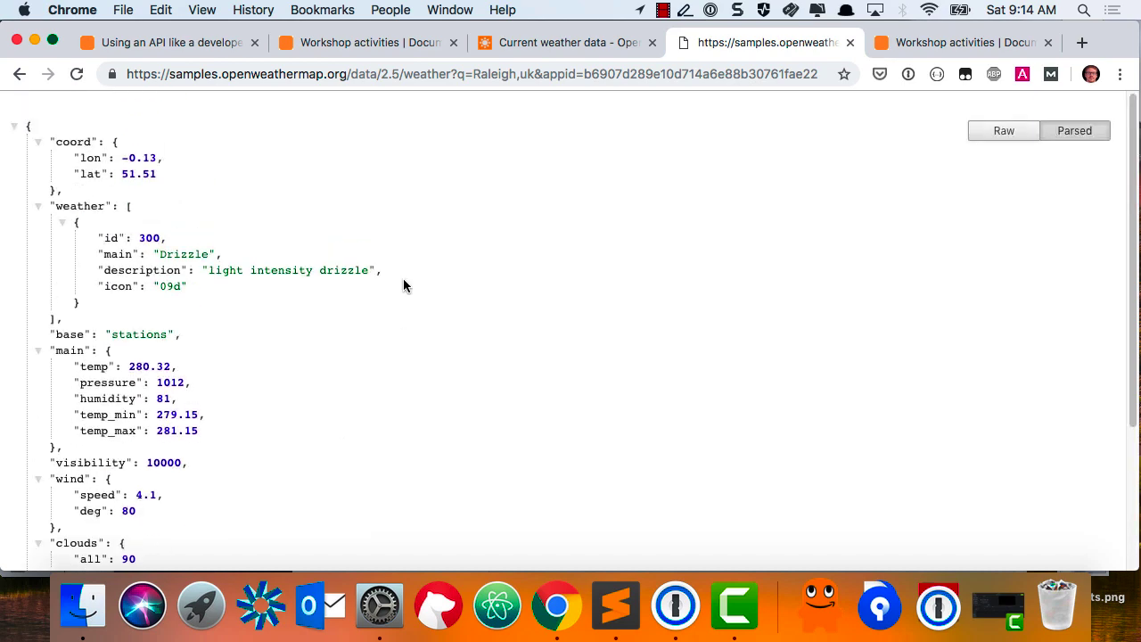
Return to the Current weather data documentation and review the By city name examples and the By city ID section
{"action": "left_click", "coordinate": [570, 42]}
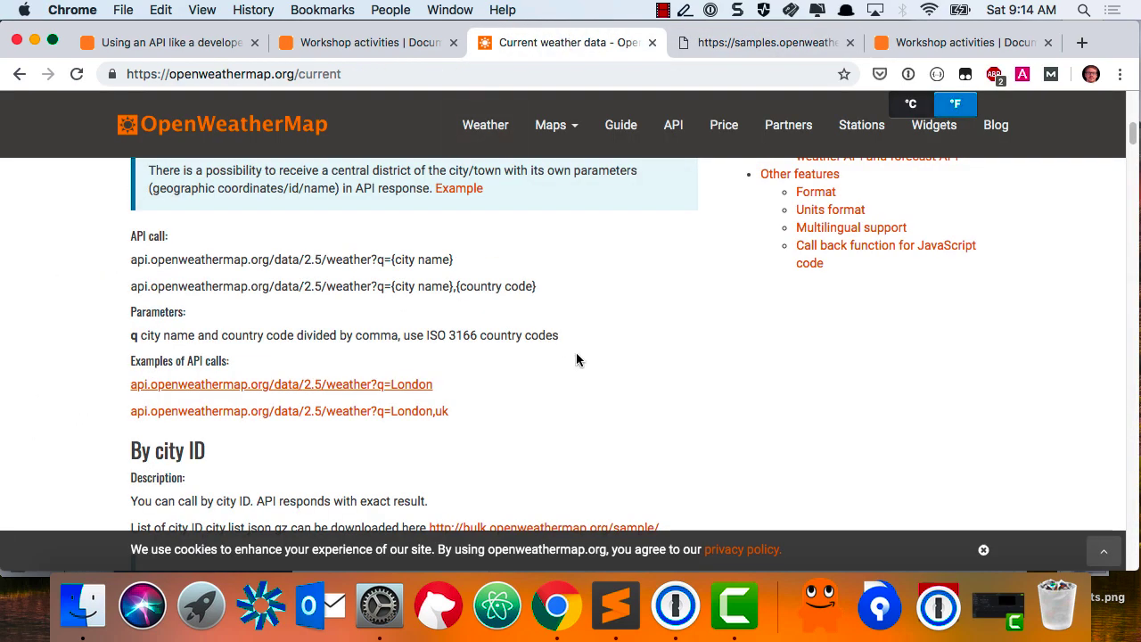
{"action": "scroll", "coordinate": [576, 359], "scroll_direction": "down", "scroll_amount": 2}
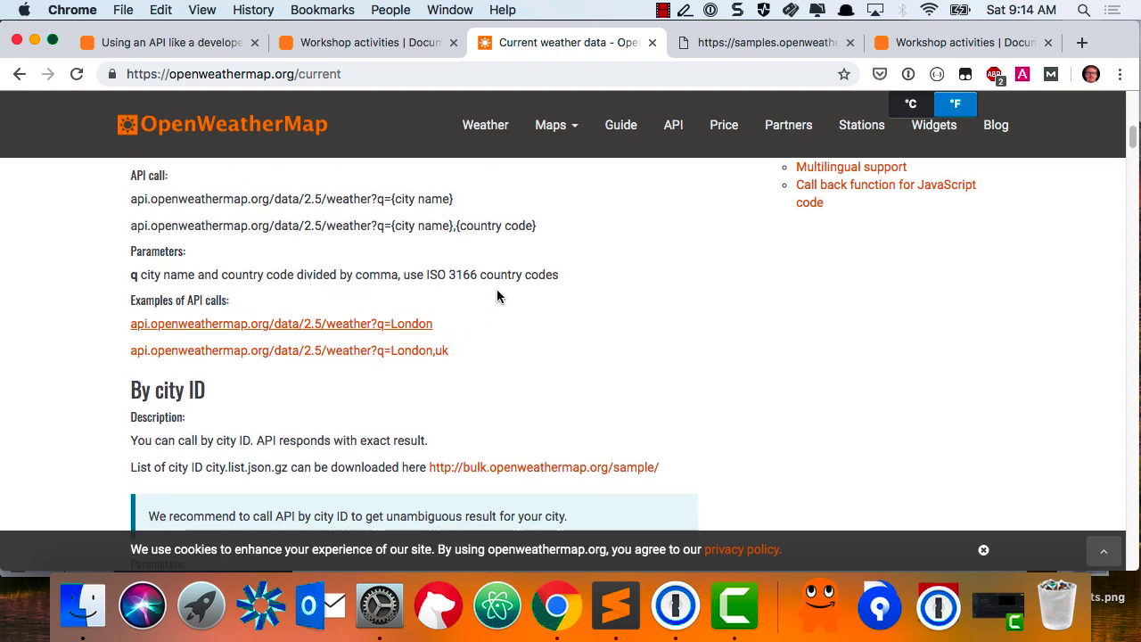
{"action": "scroll", "coordinate": [664, 333], "scroll_direction": "down", "scroll_amount": 1}
{"action": "scroll", "coordinate": [664, 328], "scroll_direction": "down", "scroll_amount": 3}
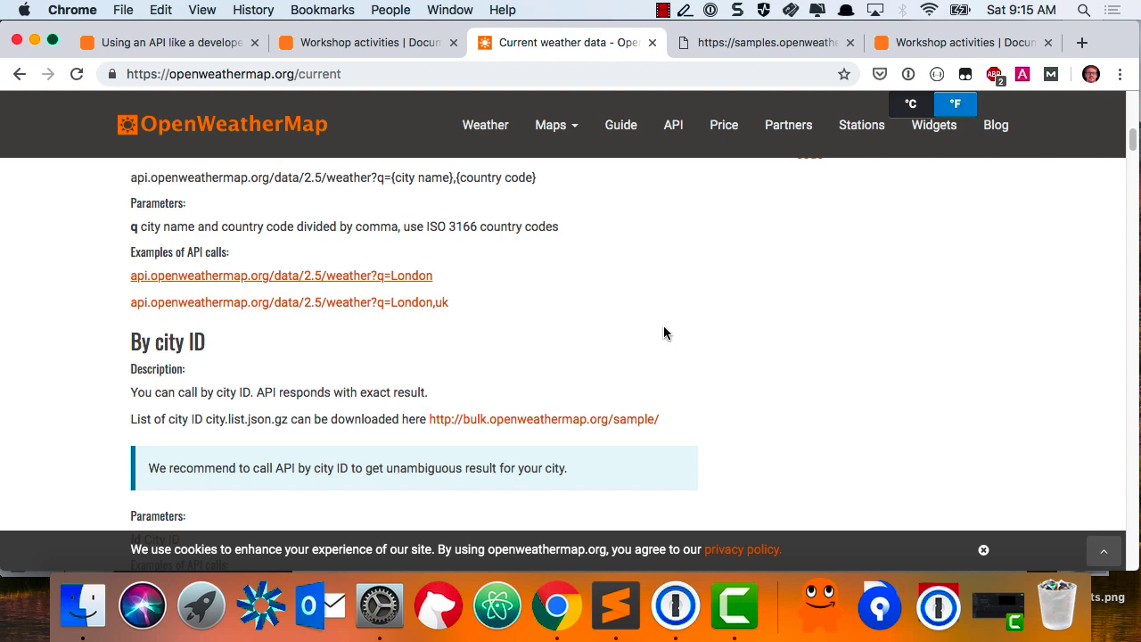
{"action": "scroll", "coordinate": [663, 332], "scroll_direction": "down", "scroll_amount": 2}
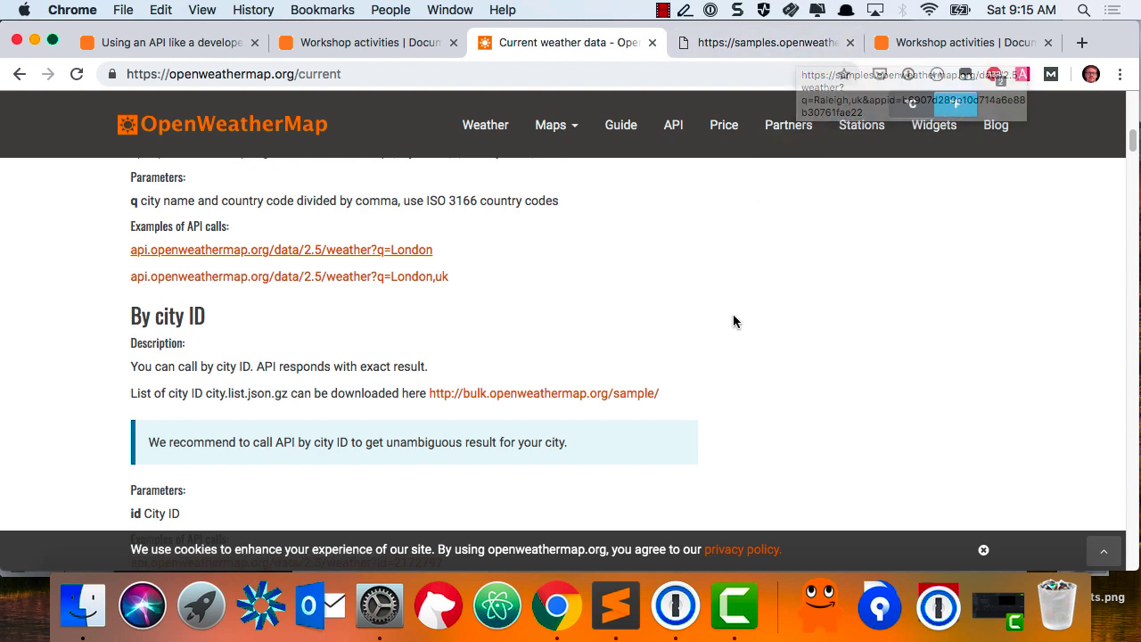
{"action": "scroll", "coordinate": [733, 314], "scroll_direction": "down", "scroll_amount": 3}
{"action": "scroll", "coordinate": [733, 314], "scroll_direction": "up", "scroll_amount": 3}
Examine the whole sample JSON response to the Raleigh request, down to its name field
{"action": "left_click", "coordinate": [771, 50]}
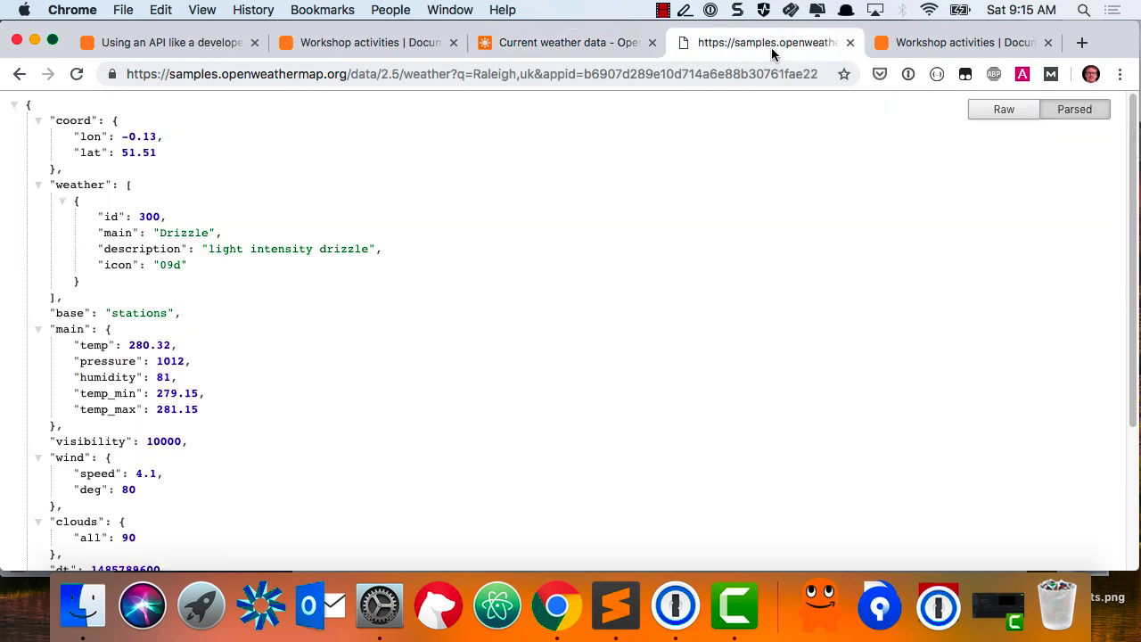
{"action": "scroll", "coordinate": [434, 385], "scroll_direction": "down", "scroll_amount": 3}
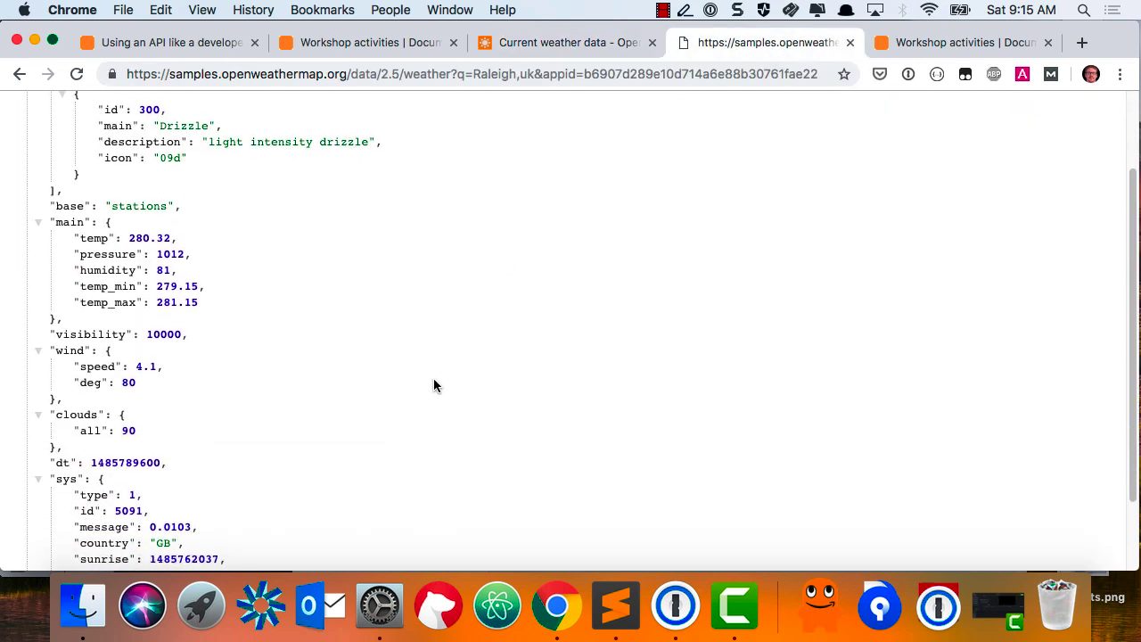
{"action": "scroll", "coordinate": [433, 386], "scroll_direction": "down", "scroll_amount": 3}
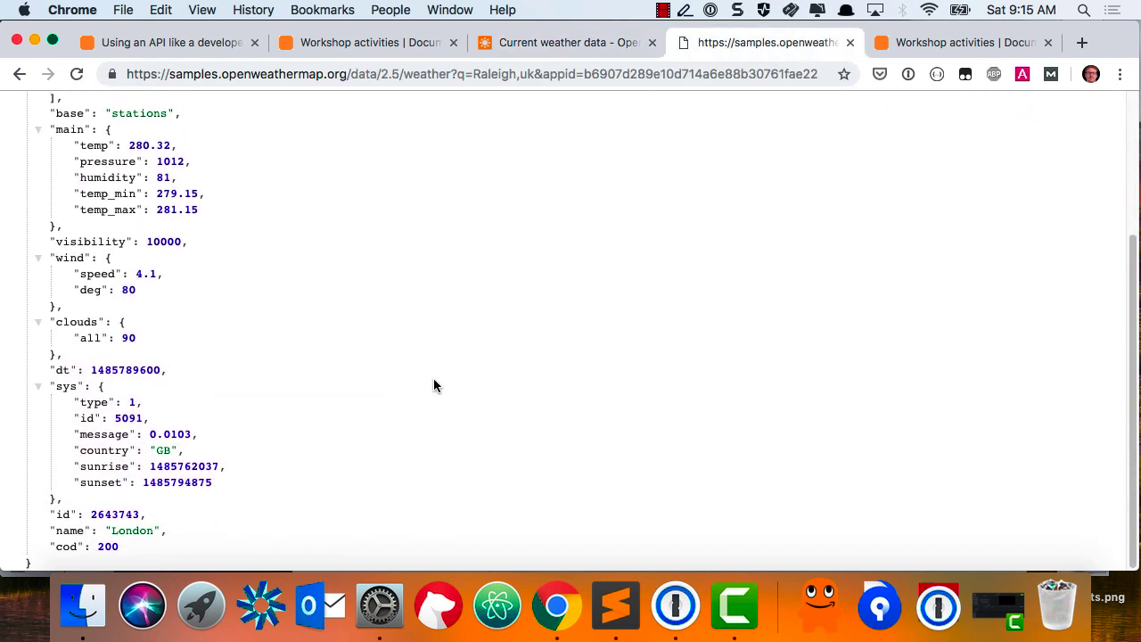
{"action": "scroll", "coordinate": [433, 385], "scroll_direction": "up", "scroll_amount": 3}
{"action": "scroll", "coordinate": [433, 385], "scroll_direction": "up", "scroll_amount": 3}
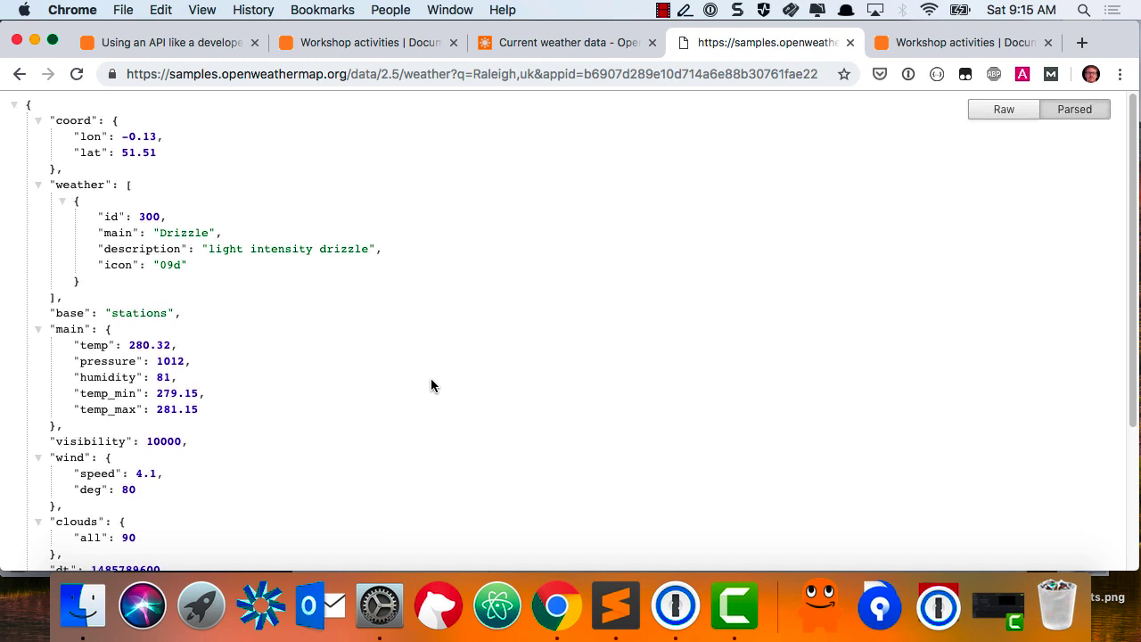
Go back to the Current weather data documentation and read from the By city name examples up to the page introduction
{"action": "left_click", "coordinate": [535, 49]}
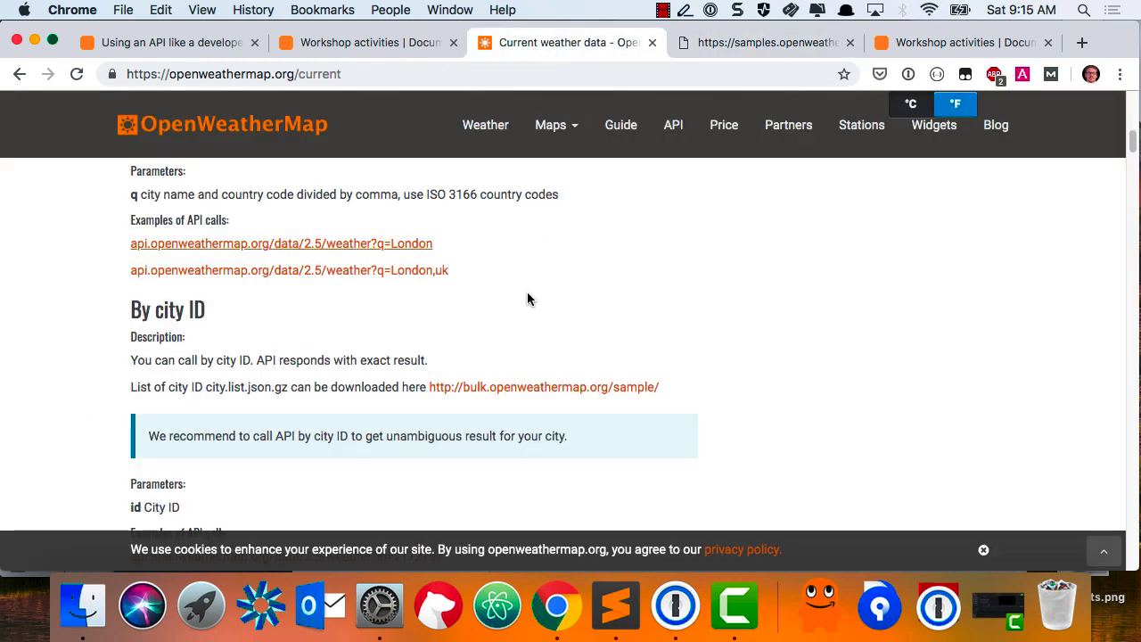
{"action": "scroll", "coordinate": [527, 294], "scroll_direction": "up", "scroll_amount": 1}
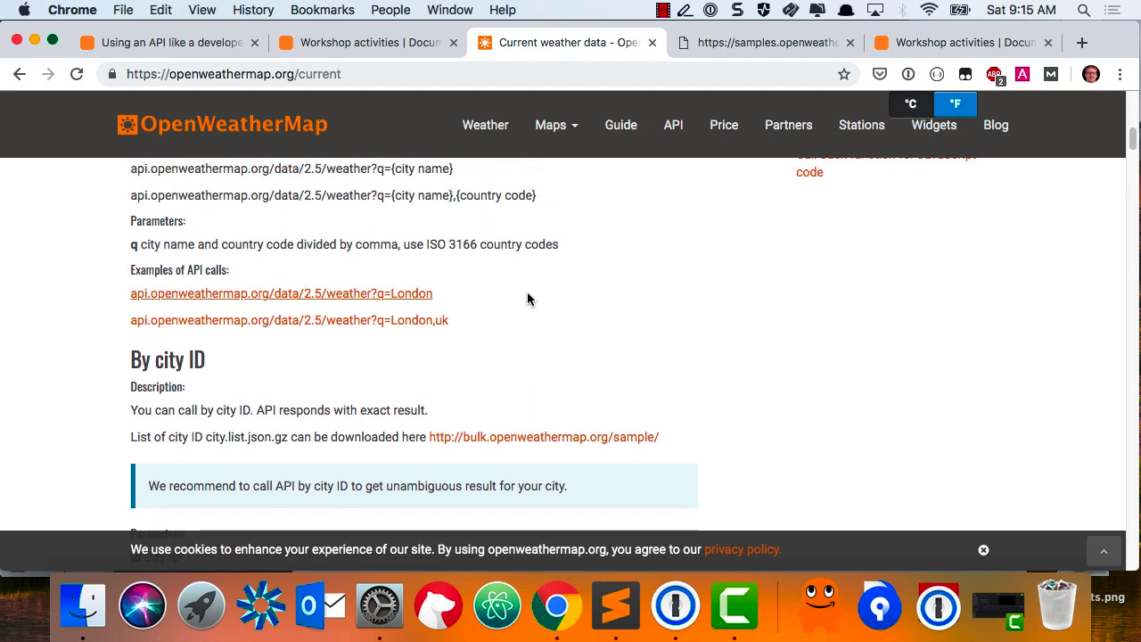
{"action": "scroll", "coordinate": [527, 297], "scroll_direction": "up", "scroll_amount": 4}
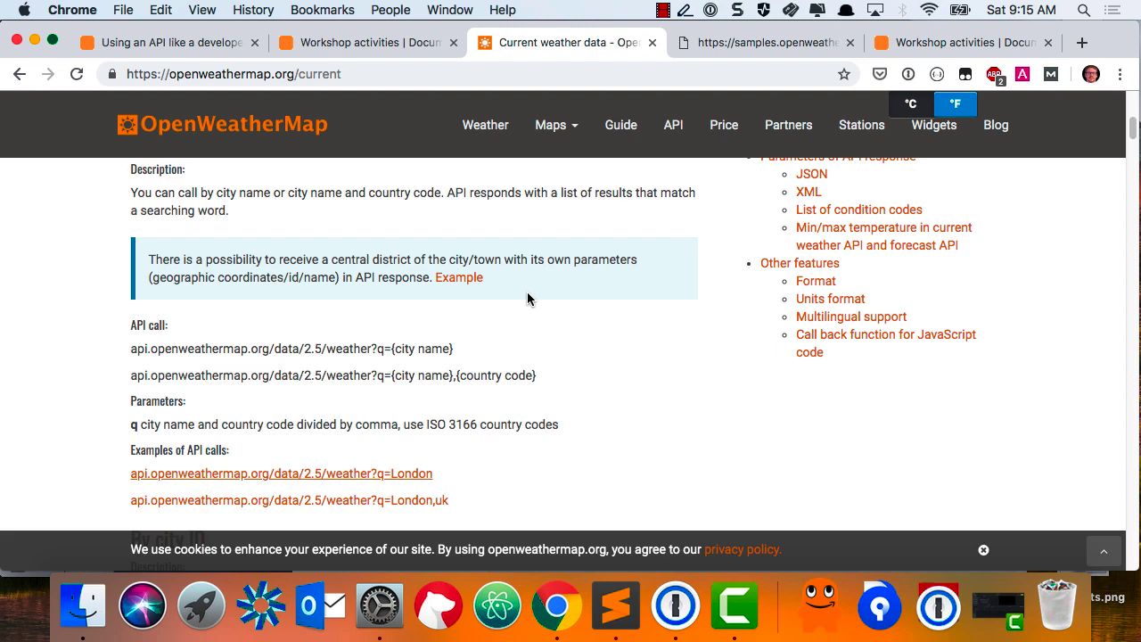
{"action": "scroll", "coordinate": [527, 297], "scroll_direction": "up", "scroll_amount": 4}
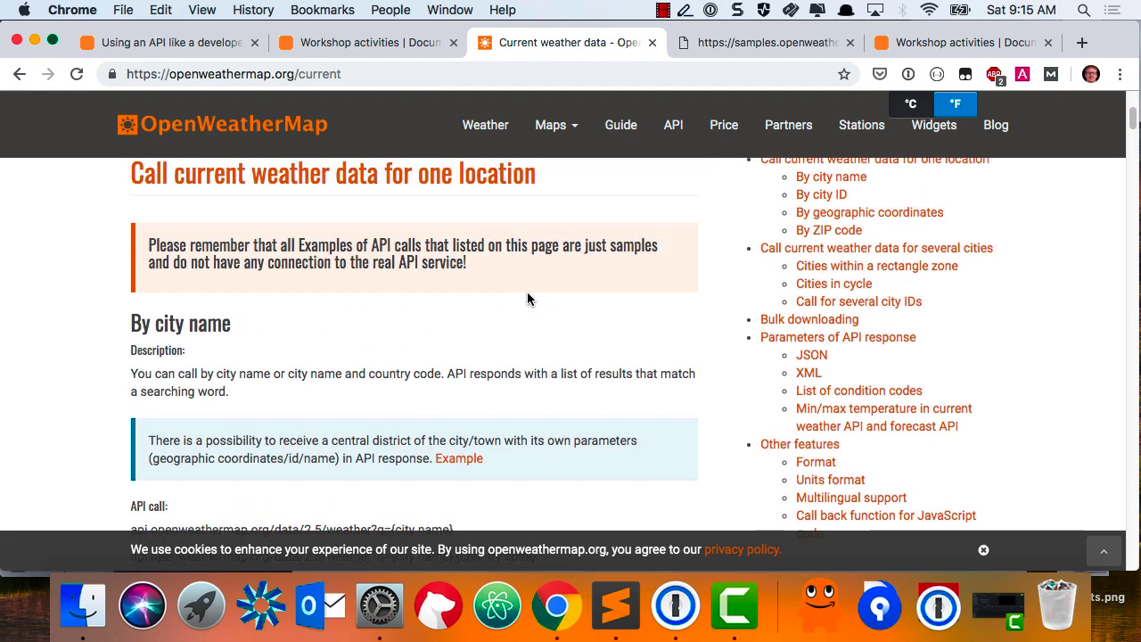
{"action": "scroll", "coordinate": [527, 296], "scroll_direction": "up", "scroll_amount": 5}
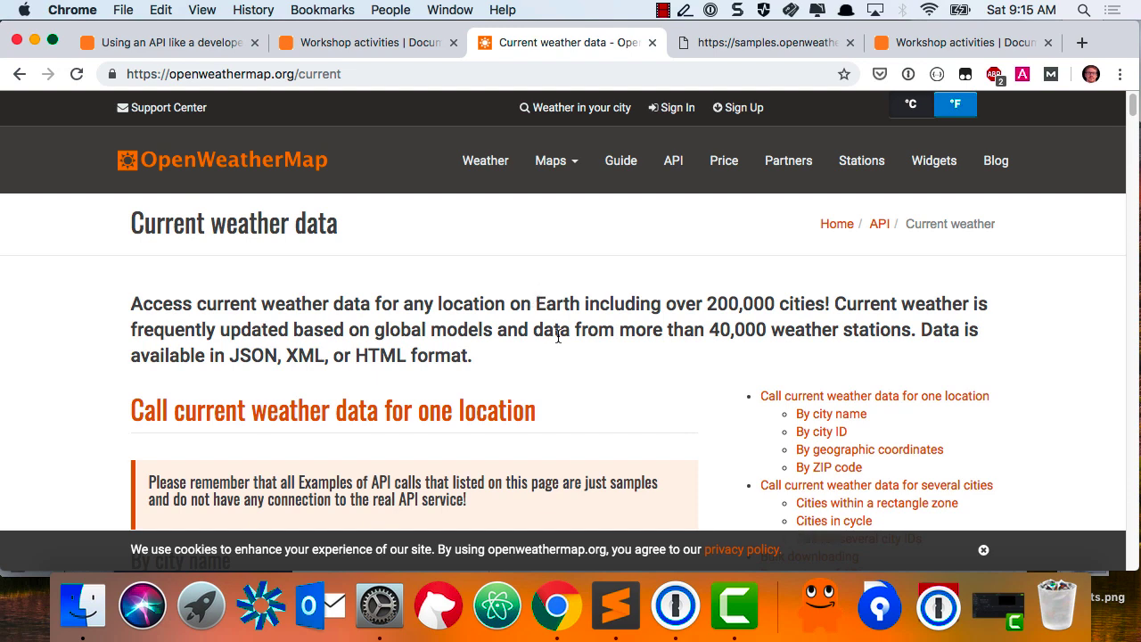
Look through the Current weather data page from its introduction to the By geographic coordinates section, including the note about sample API calls
{"action": "scroll", "coordinate": [559, 336], "scroll_direction": "down", "scroll_amount": 1}
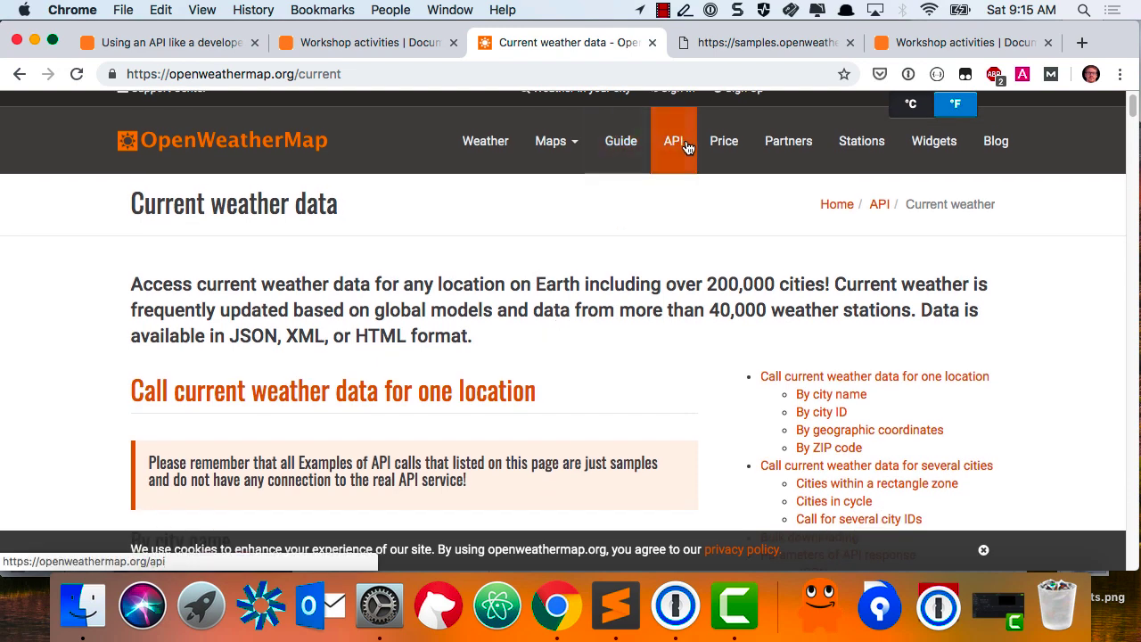
{"action": "scroll", "coordinate": [441, 337], "scroll_direction": "down", "scroll_amount": 5}
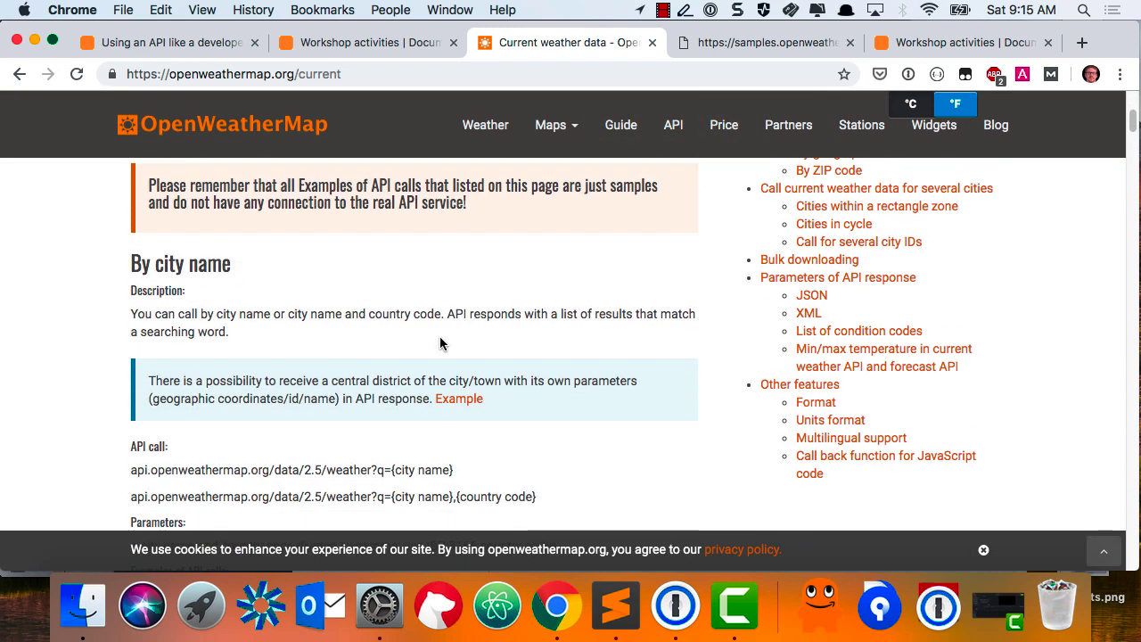
{"action": "scroll", "coordinate": [441, 344], "scroll_direction": "up", "scroll_amount": 1}
{"action": "scroll", "coordinate": [441, 343], "scroll_direction": "down", "scroll_amount": 2}
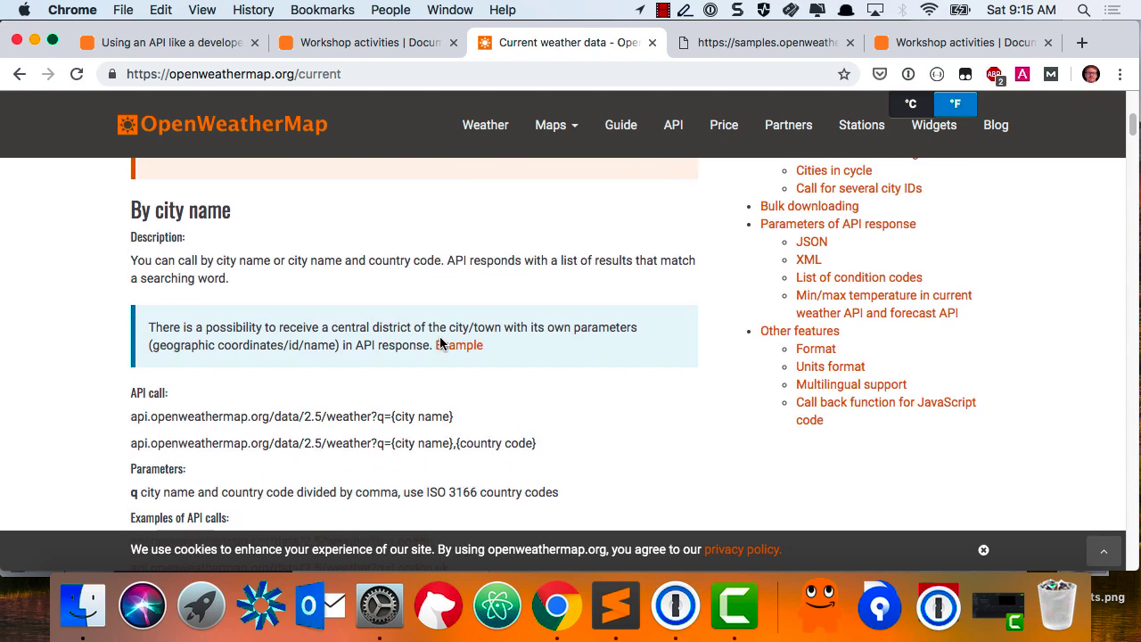
{"action": "scroll", "coordinate": [439, 343], "scroll_direction": "down", "scroll_amount": 3}
{"action": "scroll", "coordinate": [440, 338], "scroll_direction": "up", "scroll_amount": 4}
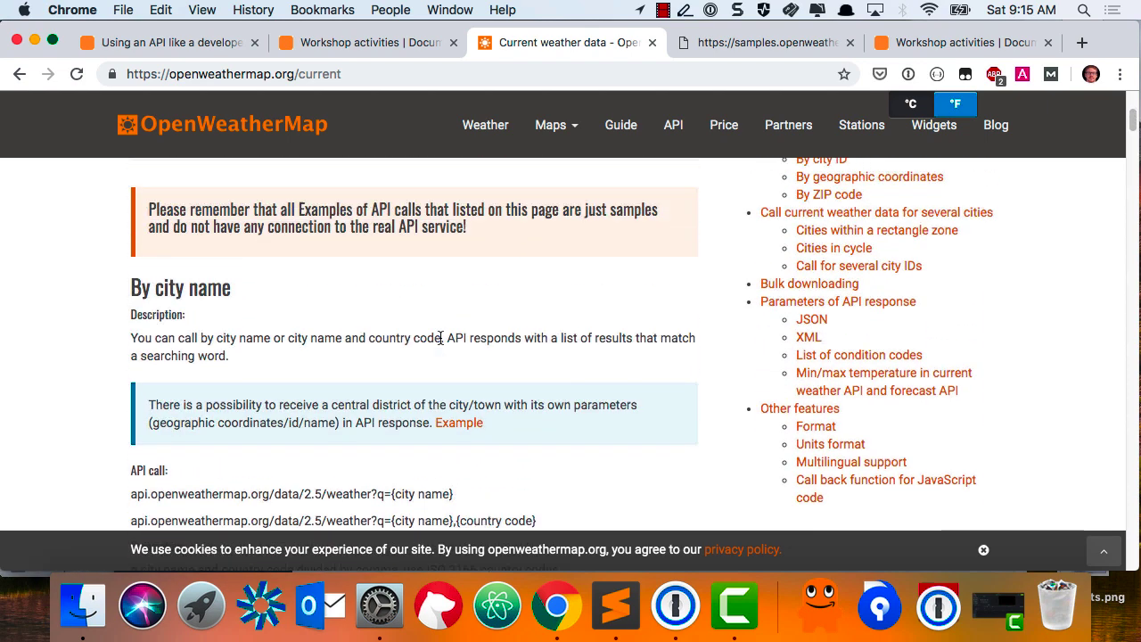
{"action": "scroll", "coordinate": [440, 337], "scroll_direction": "up", "scroll_amount": 5}
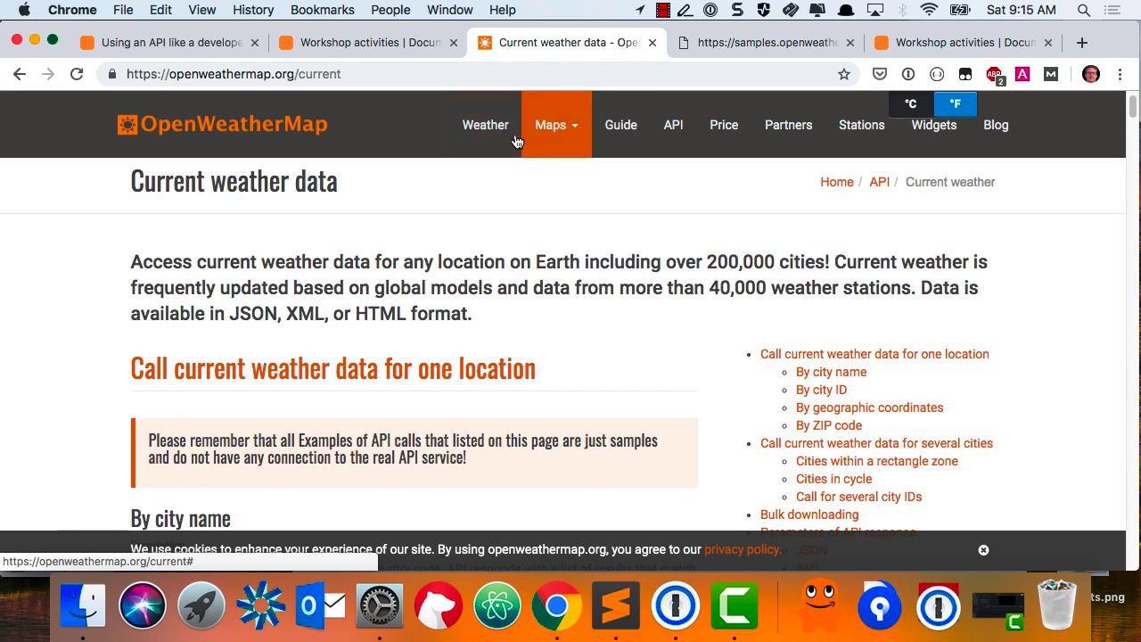
{"action": "scroll", "coordinate": [505, 330], "scroll_direction": "up", "scroll_amount": 1}
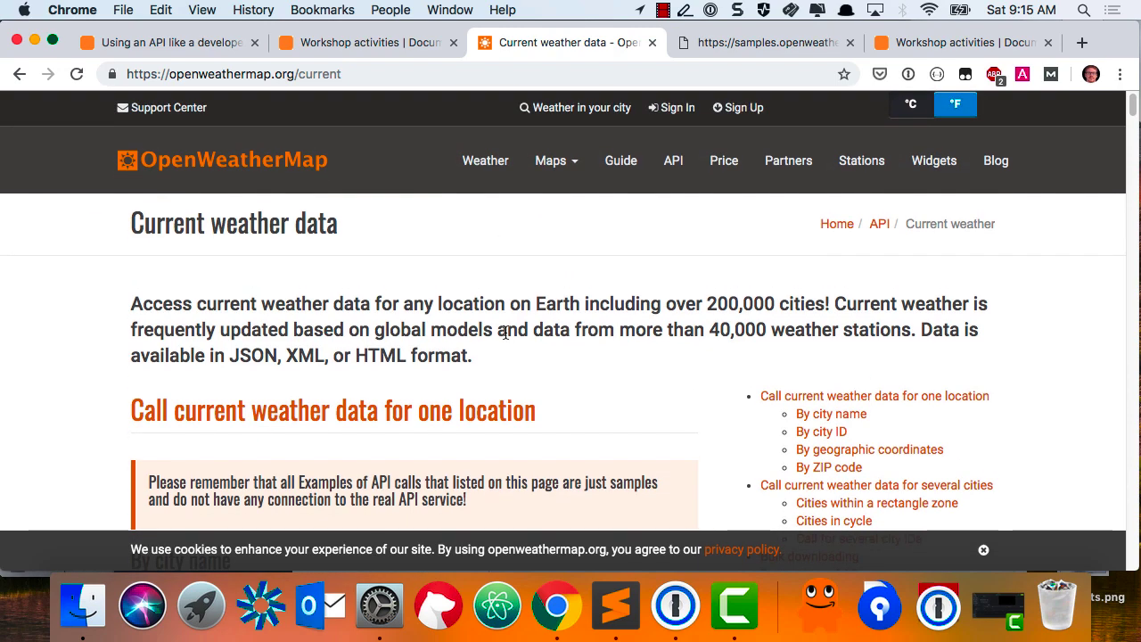
{"action": "scroll", "coordinate": [504, 331], "scroll_direction": "down", "scroll_amount": 10}
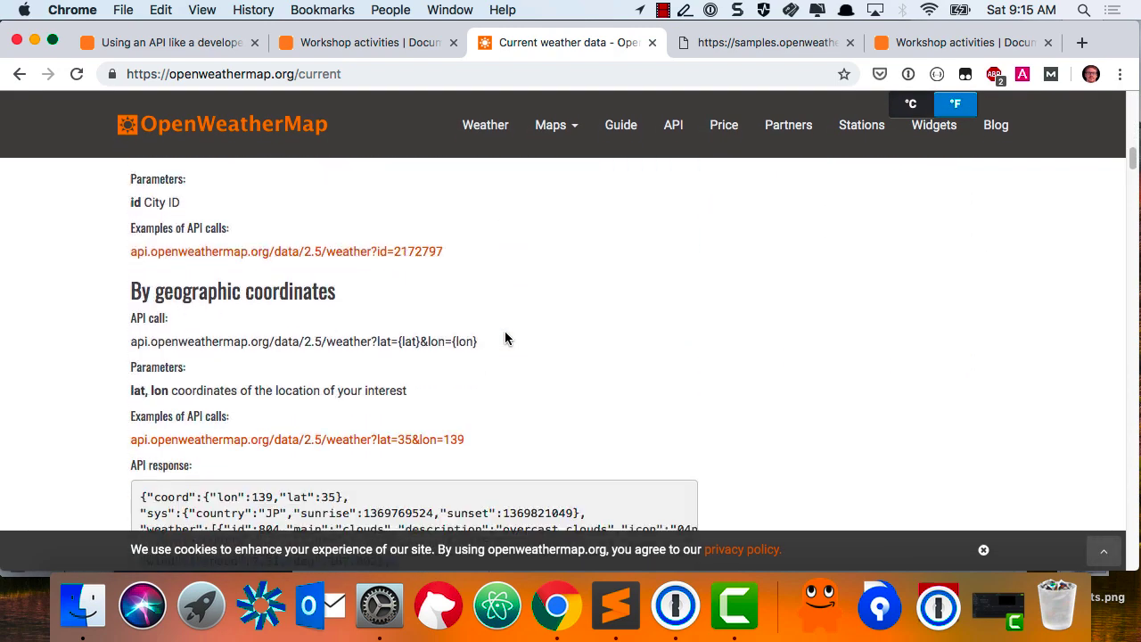
{"action": "scroll", "coordinate": [505, 339], "scroll_direction": "up", "scroll_amount": 15}
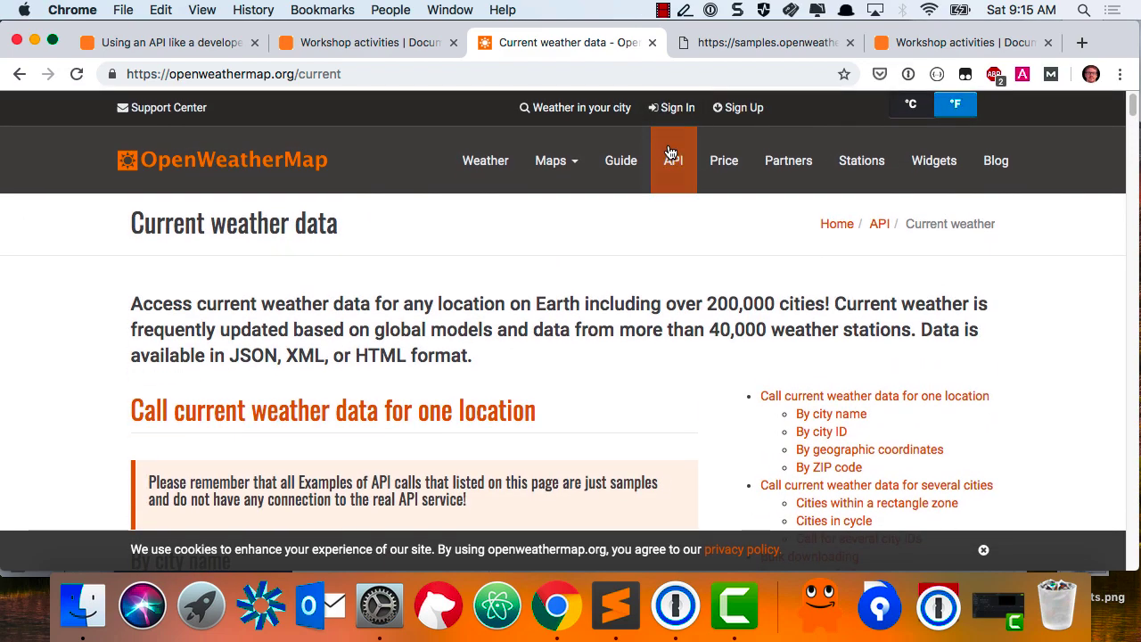
Open the How to start guide from the Weather API overview and read its three steps on getting and using an API key
{"action": "left_click", "coordinate": [672, 157]}
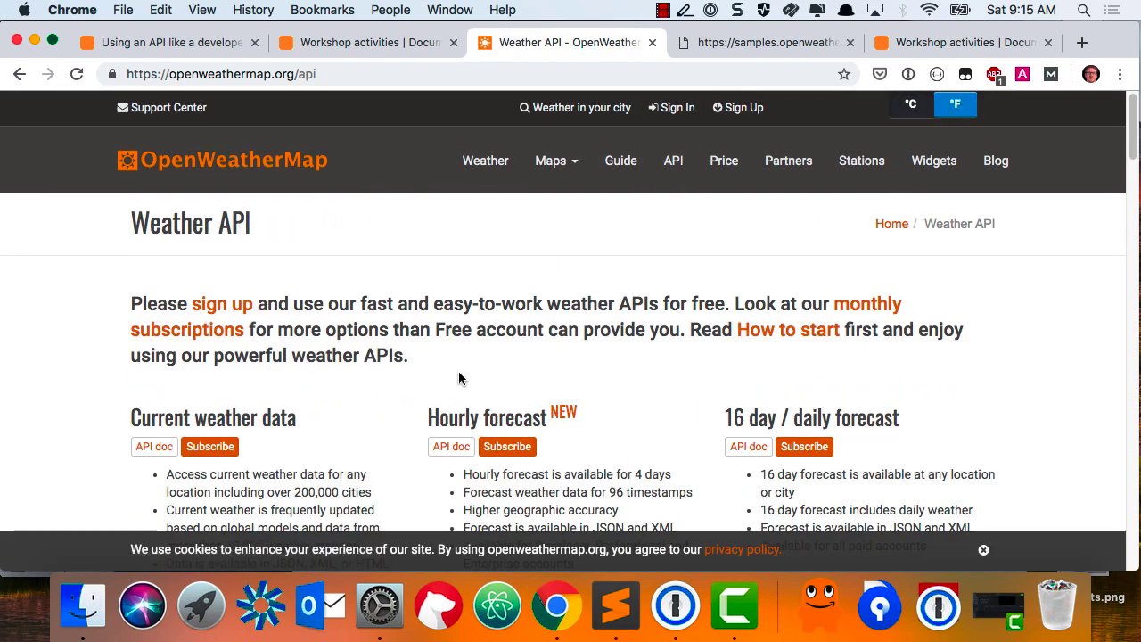
{"action": "left_click", "coordinate": [765, 339]}
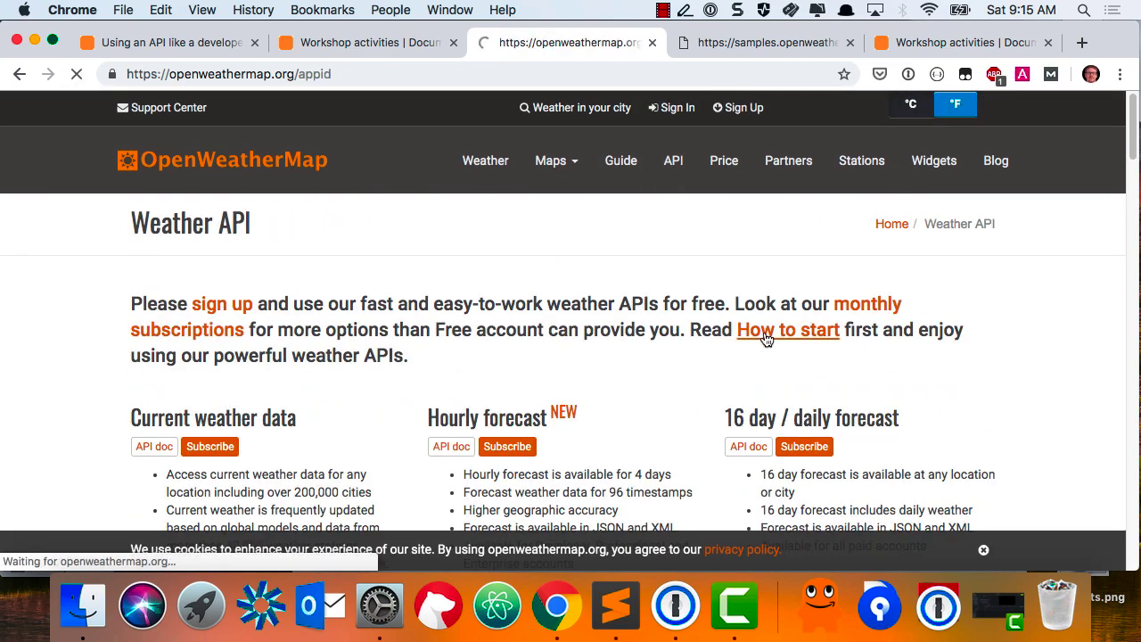
{"action": "scroll", "coordinate": [576, 415], "scroll_direction": "down", "scroll_amount": 5}
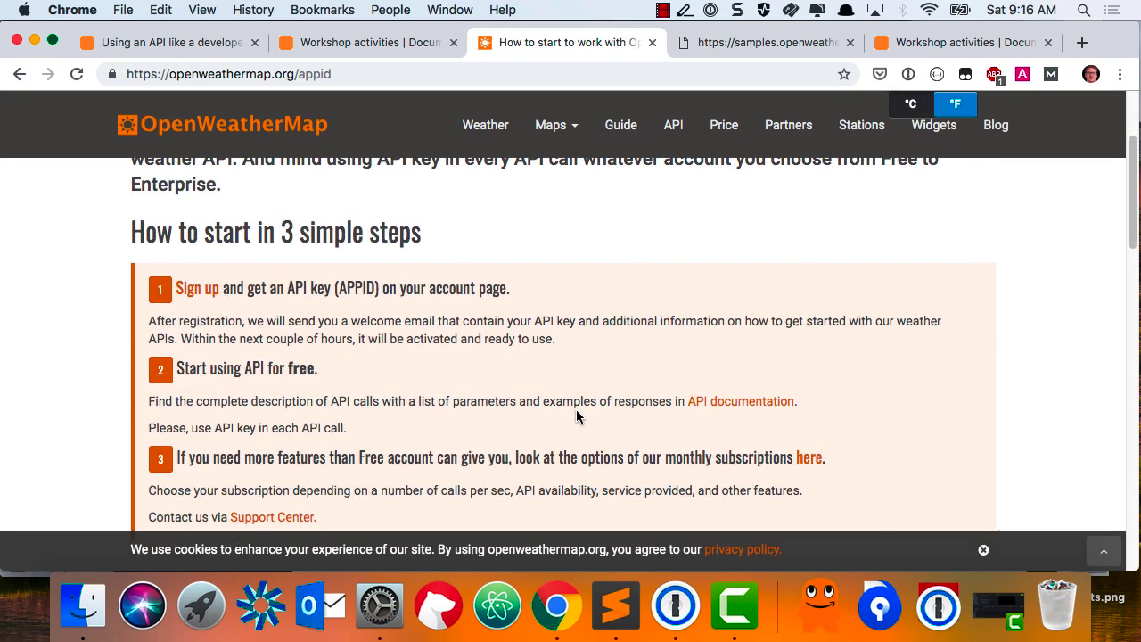
{"action": "scroll", "coordinate": [576, 416], "scroll_direction": "down", "scroll_amount": 2}
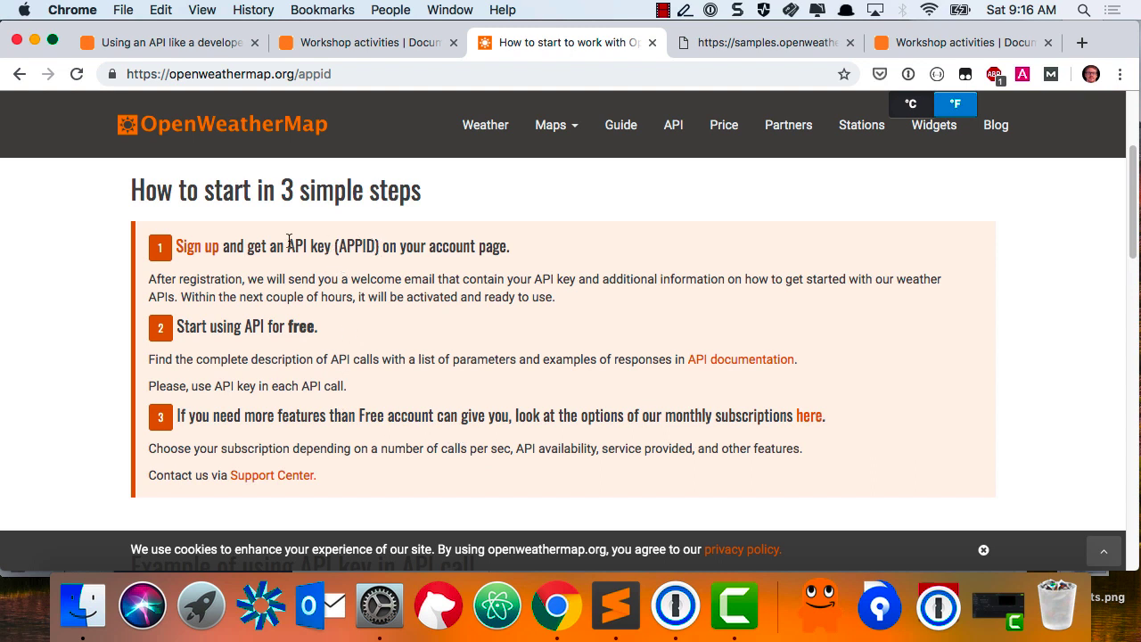
{"action": "scroll", "coordinate": [356, 315], "scroll_direction": "down", "scroll_amount": 1}
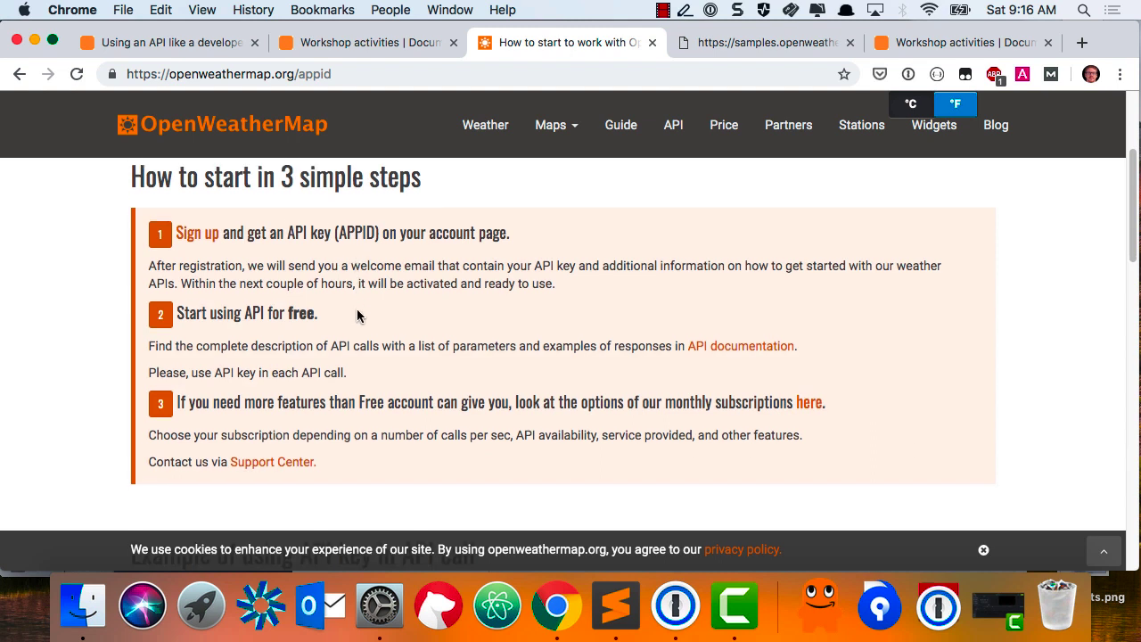
Open OpenWeatherMap's price page and compare the plans' prices and calls per minute in the Current weather and forecasts collection
{"action": "scroll", "coordinate": [357, 316], "scroll_direction": "down", "scroll_amount": 2}
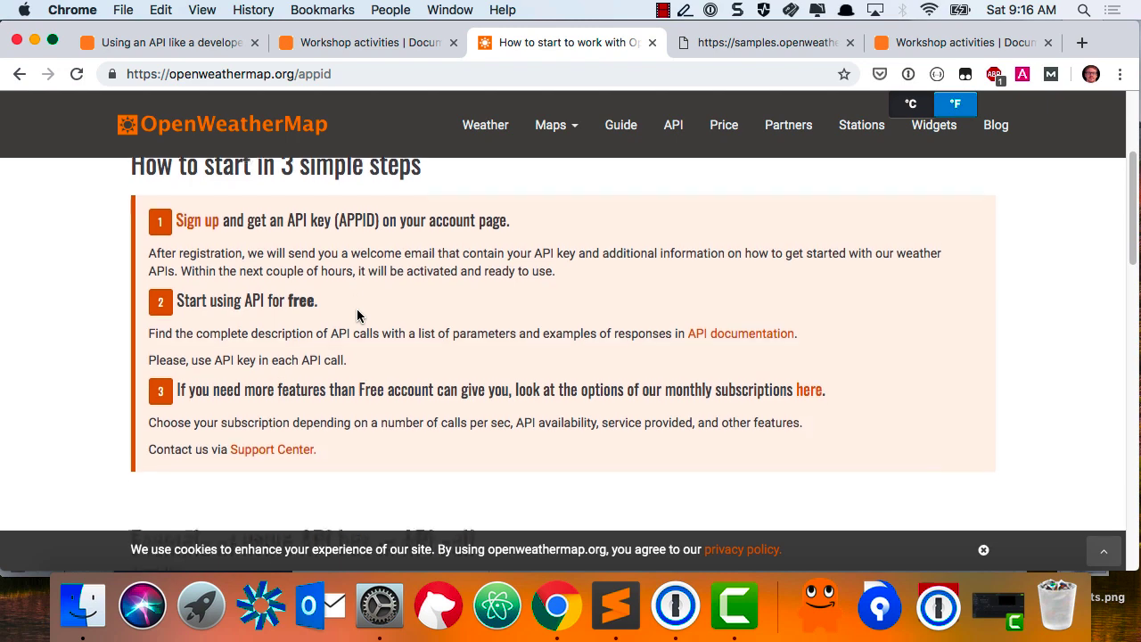
{"action": "scroll", "coordinate": [356, 315], "scroll_direction": "up", "scroll_amount": 2}
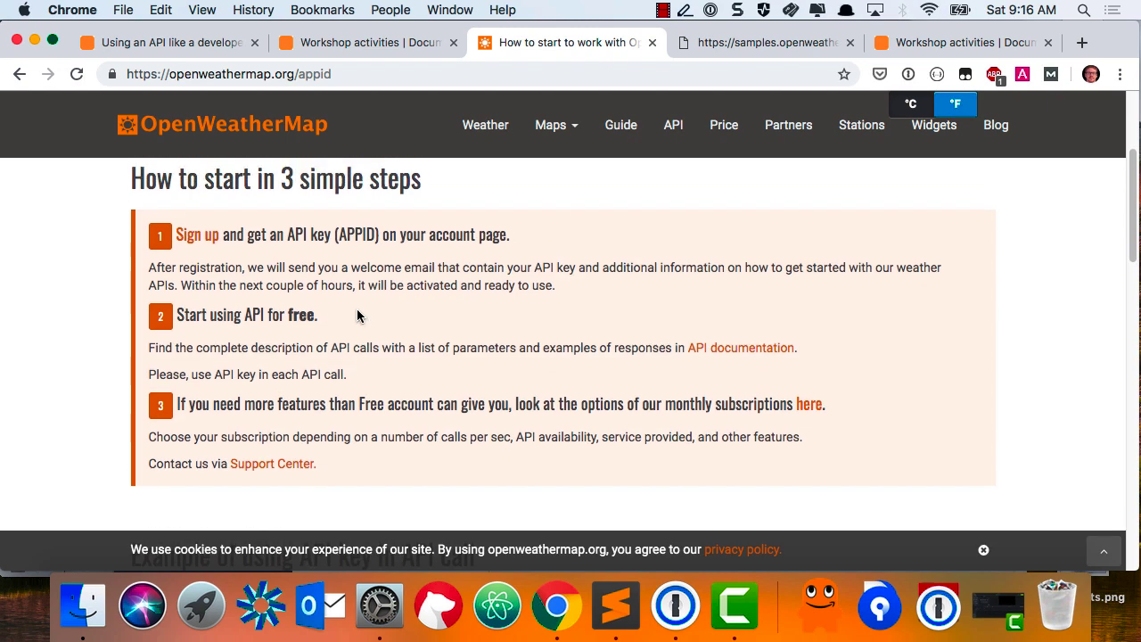
{"action": "scroll", "coordinate": [357, 316], "scroll_direction": "up", "scroll_amount": 10}
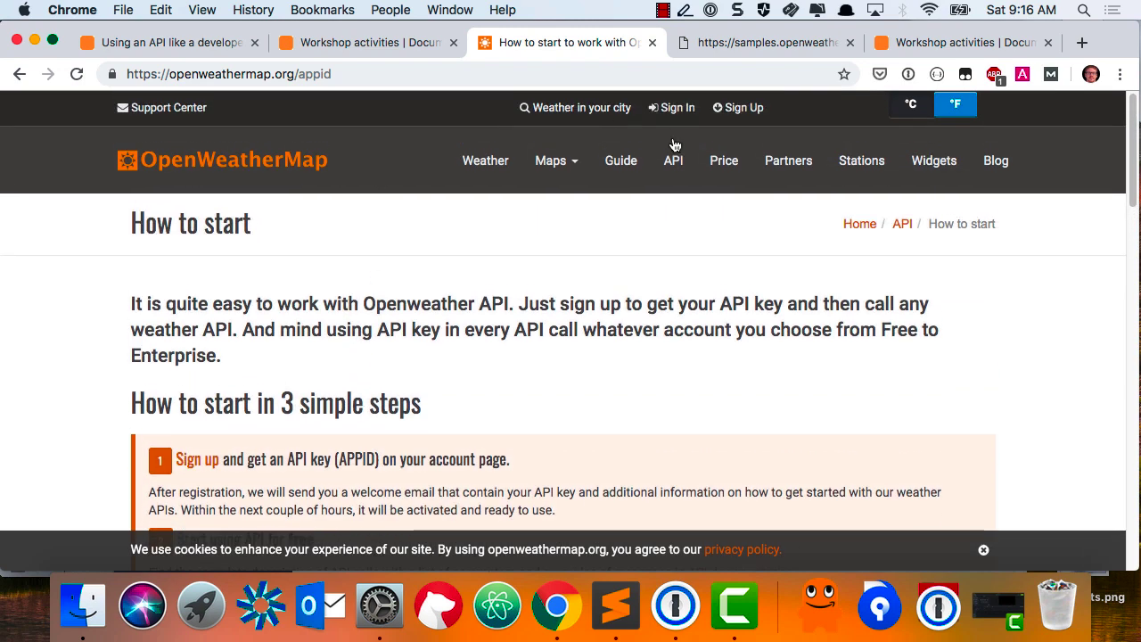
{"action": "left_click", "coordinate": [723, 161]}
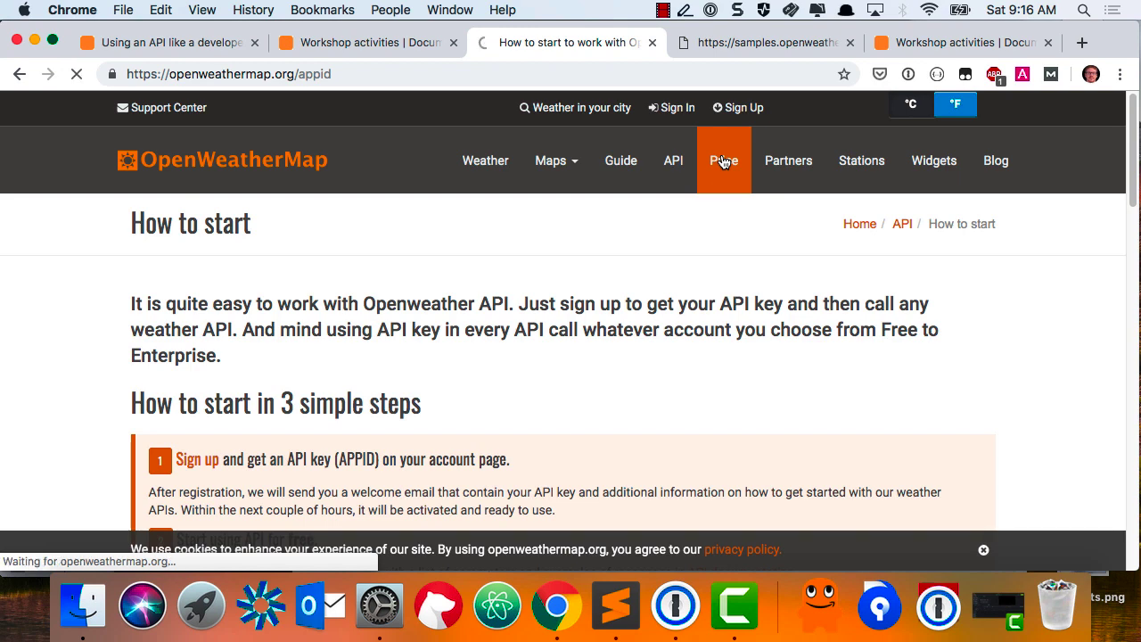
{"action": "scroll", "coordinate": [699, 312], "scroll_direction": "down", "scroll_amount": 5}
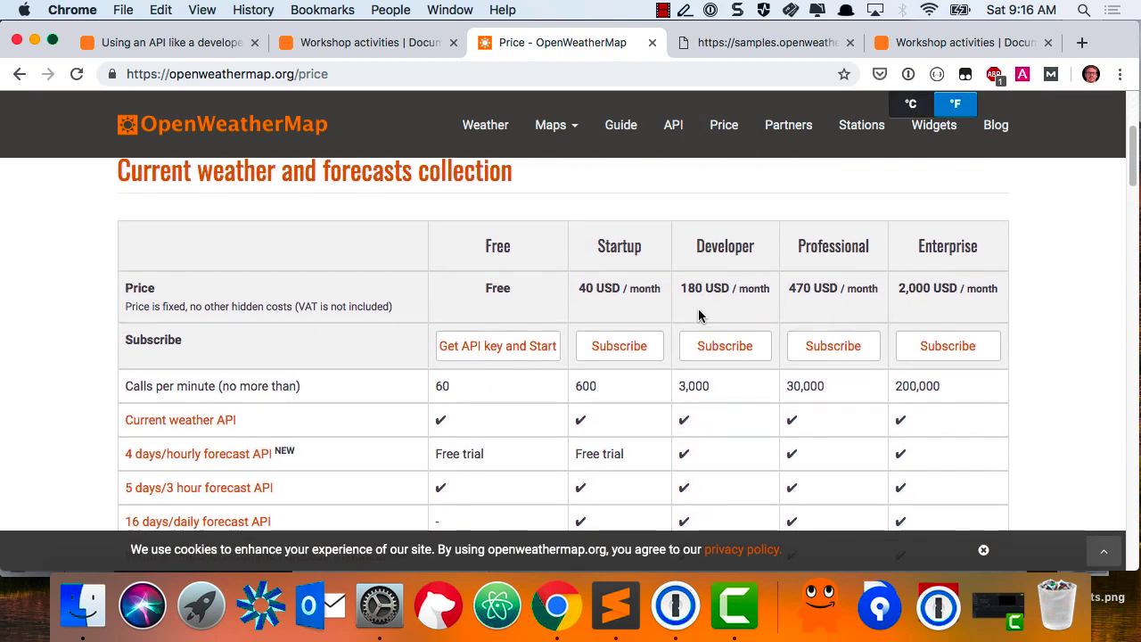
{"action": "scroll", "coordinate": [699, 316], "scroll_direction": "down", "scroll_amount": 1}
{"action": "scroll", "coordinate": [699, 315], "scroll_direction": "down", "scroll_amount": 1}
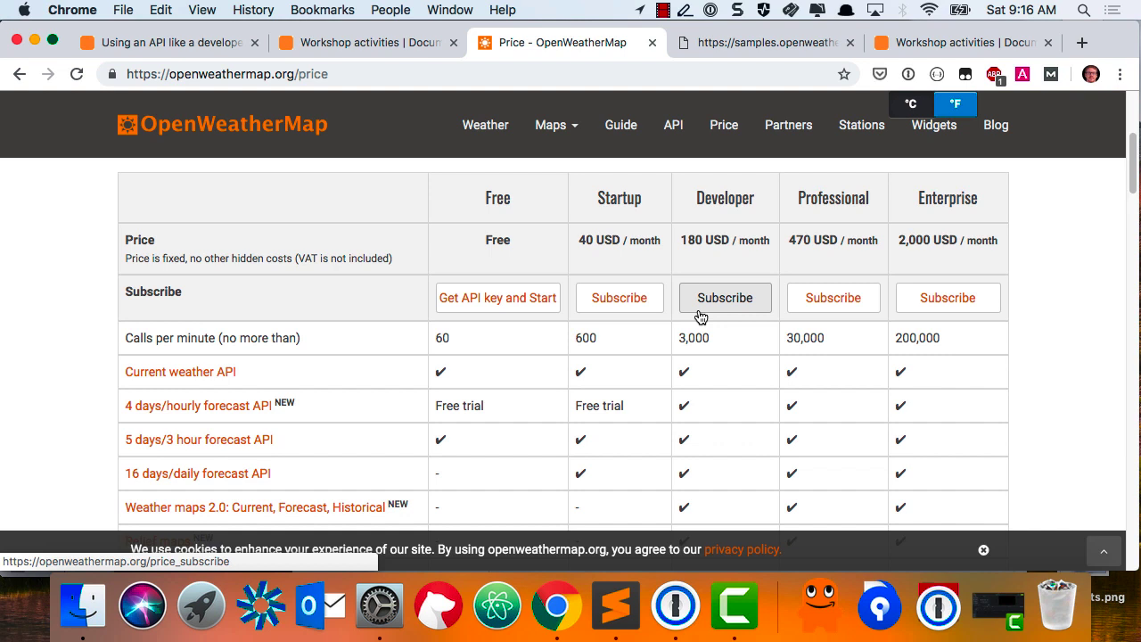
{"action": "scroll", "coordinate": [701, 318], "scroll_direction": "down", "scroll_amount": 1}
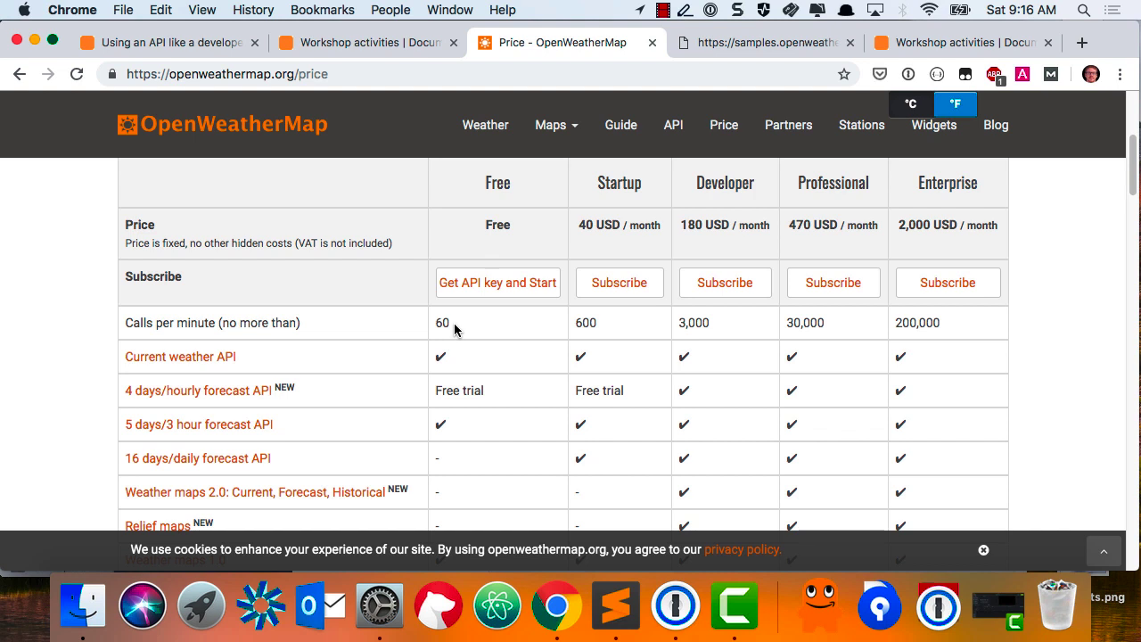
Review which APIs each plan includes, down to the Service section of the price table
{"action": "scroll", "coordinate": [454, 328], "scroll_direction": "down", "scroll_amount": 5}
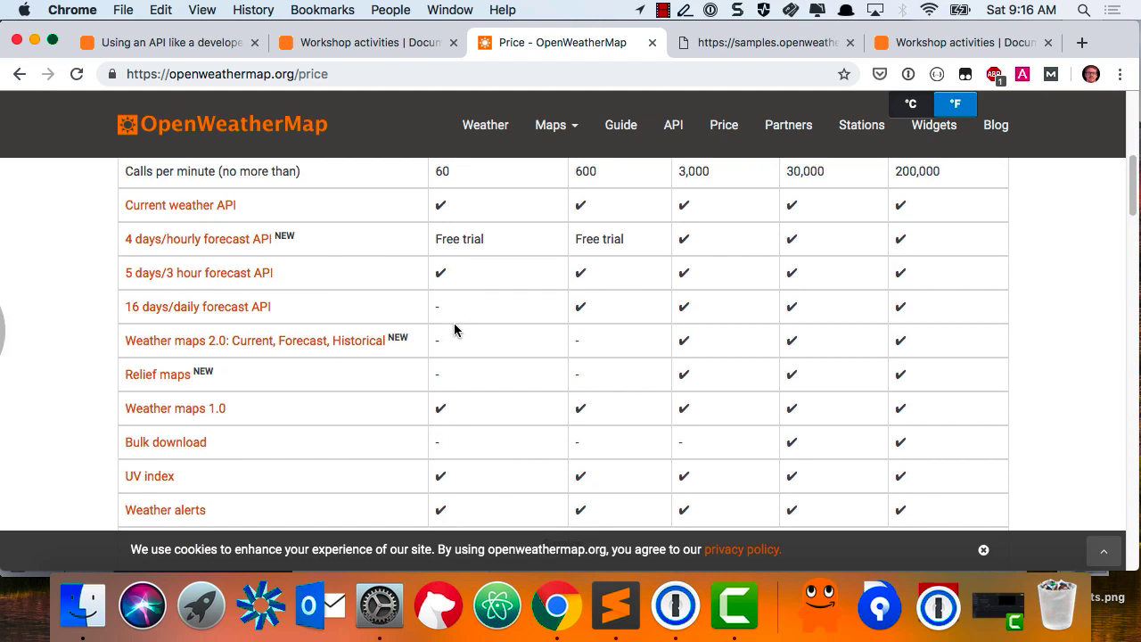
{"action": "scroll", "coordinate": [454, 330], "scroll_direction": "up", "scroll_amount": 1}
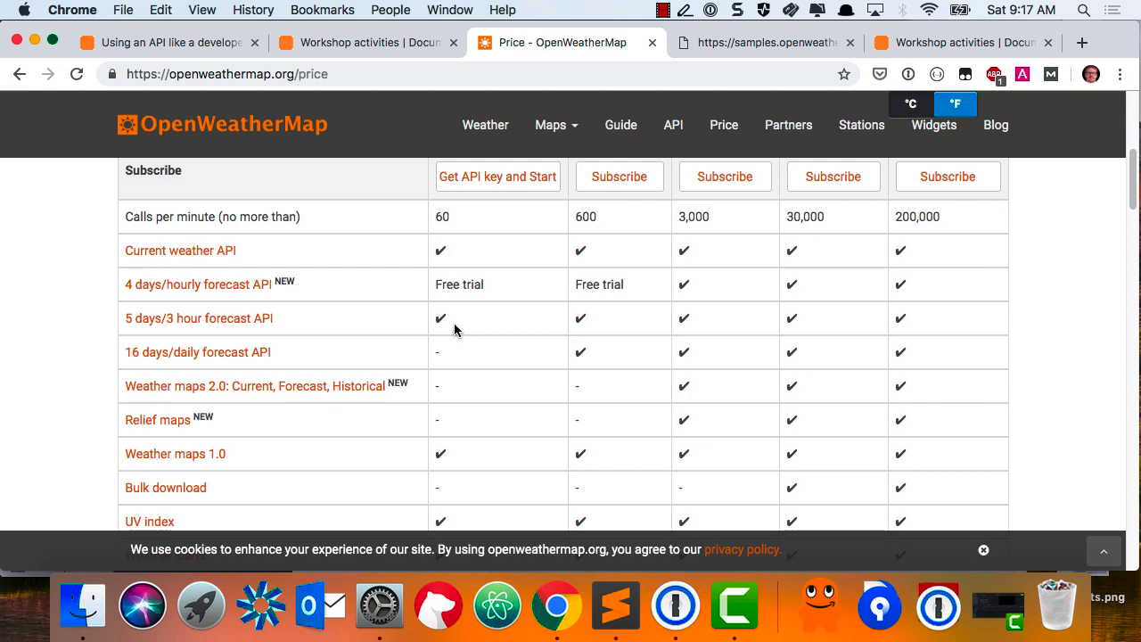
{"action": "scroll", "coordinate": [454, 330], "scroll_direction": "up", "scroll_amount": 1}
{"action": "scroll", "coordinate": [455, 327], "scroll_direction": "down", "scroll_amount": 5}
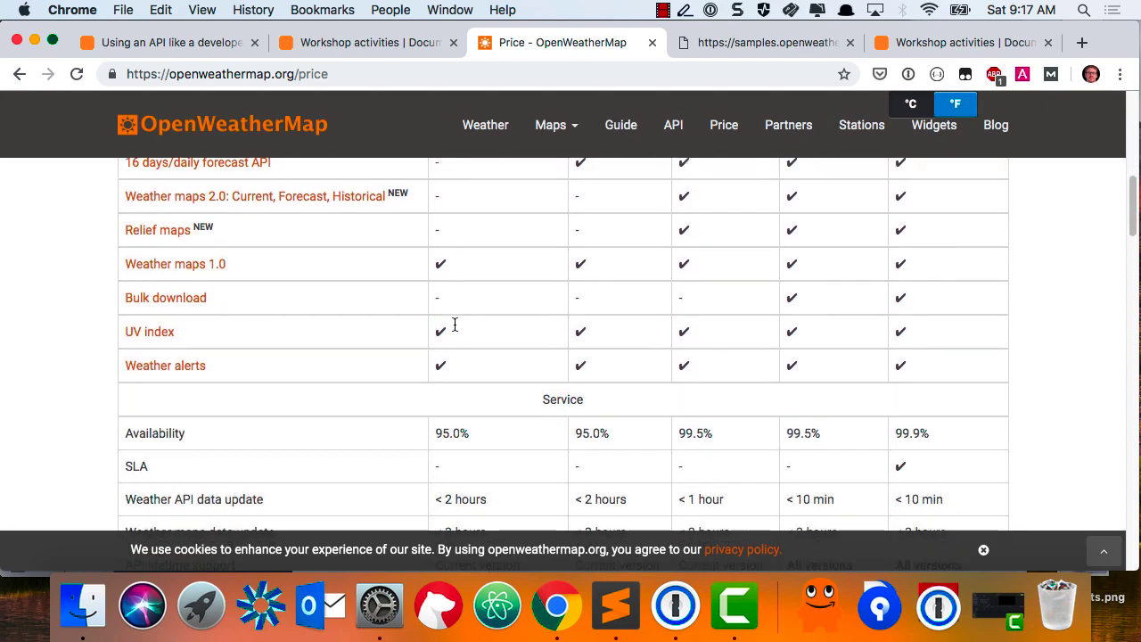
{"action": "scroll", "coordinate": [455, 329], "scroll_direction": "up", "scroll_amount": 10}
Collapse Activity 2a on the Workshop activities page and advance the slide deck to the Activity 2B slide
{"action": "left_click", "coordinate": [361, 44]}
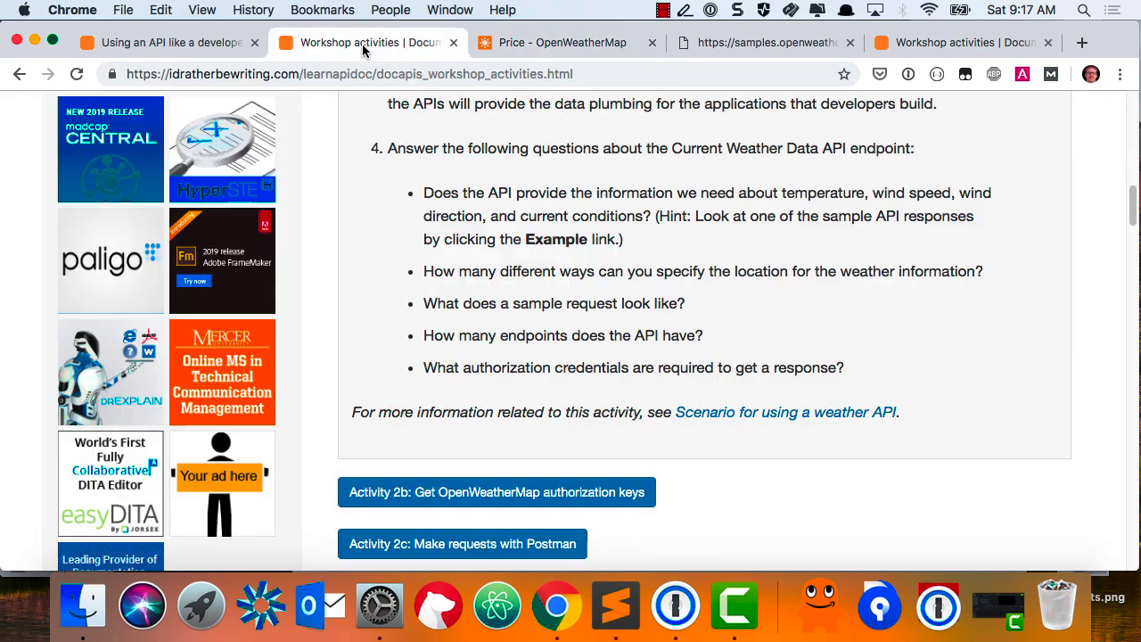
{"action": "scroll", "coordinate": [484, 354], "scroll_direction": "up", "scroll_amount": 5}
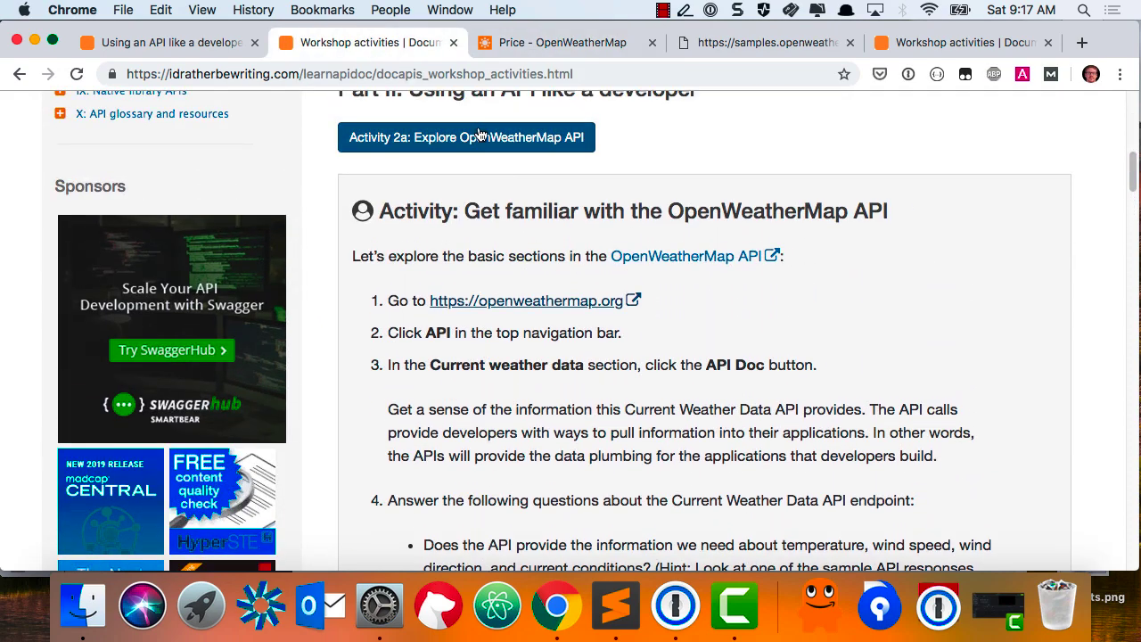
{"action": "left_click", "coordinate": [479, 136]}
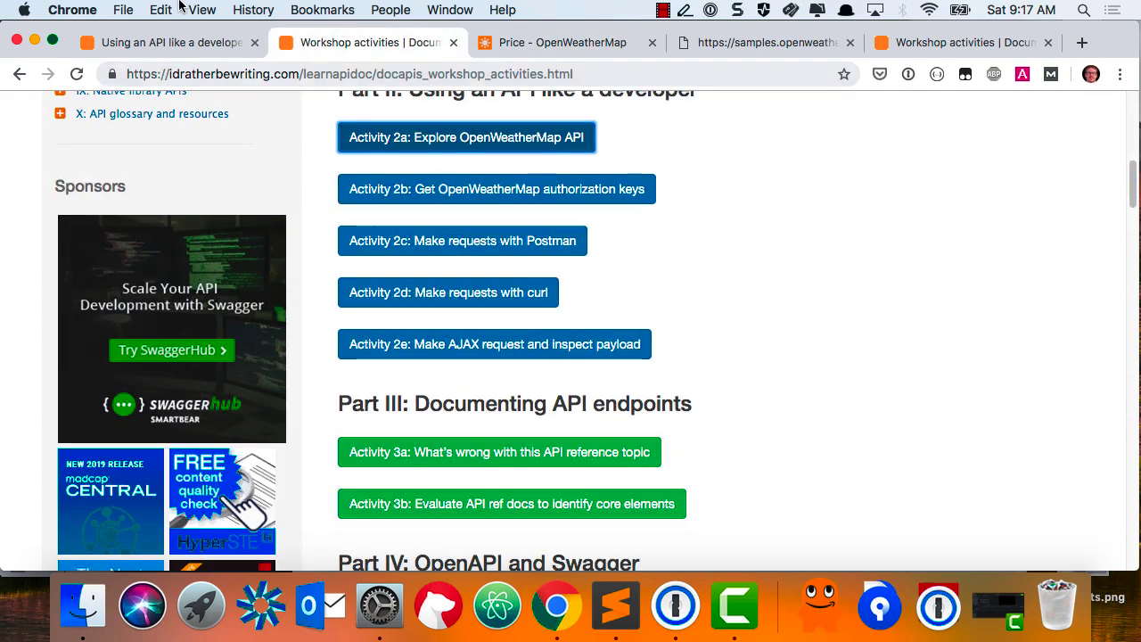
{"action": "left_click", "coordinate": [132, 45]}
{"action": "key", "text": "Right"}
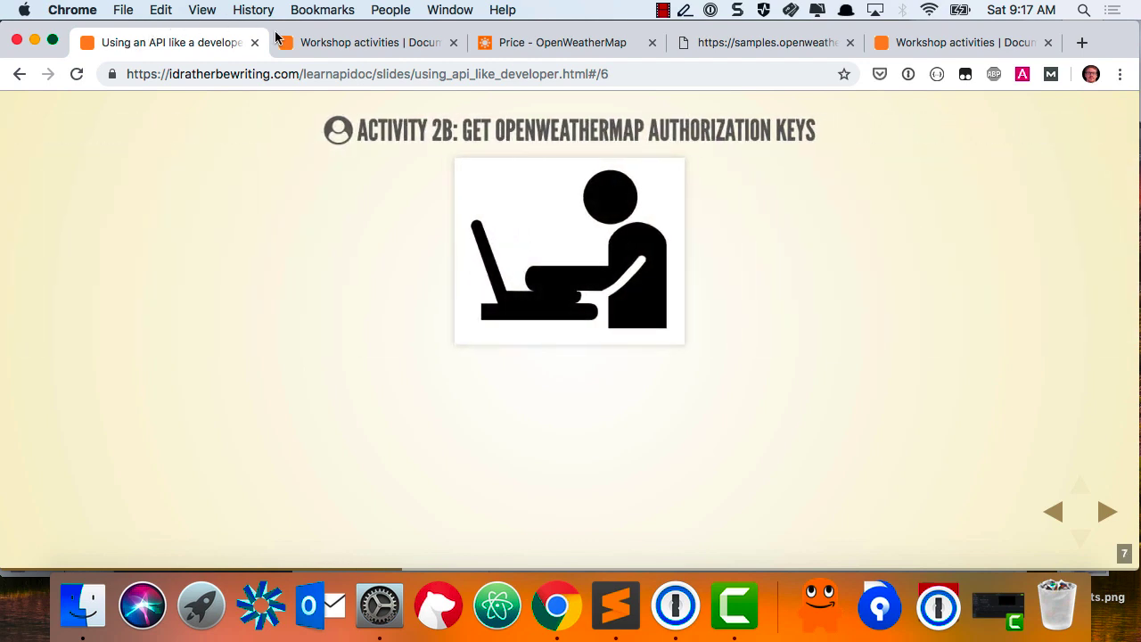
Expand Activity 2b: Get OpenWeatherMap authorization keys on the Workshop activities page and read its instructions
{"action": "left_click", "coordinate": [357, 43]}
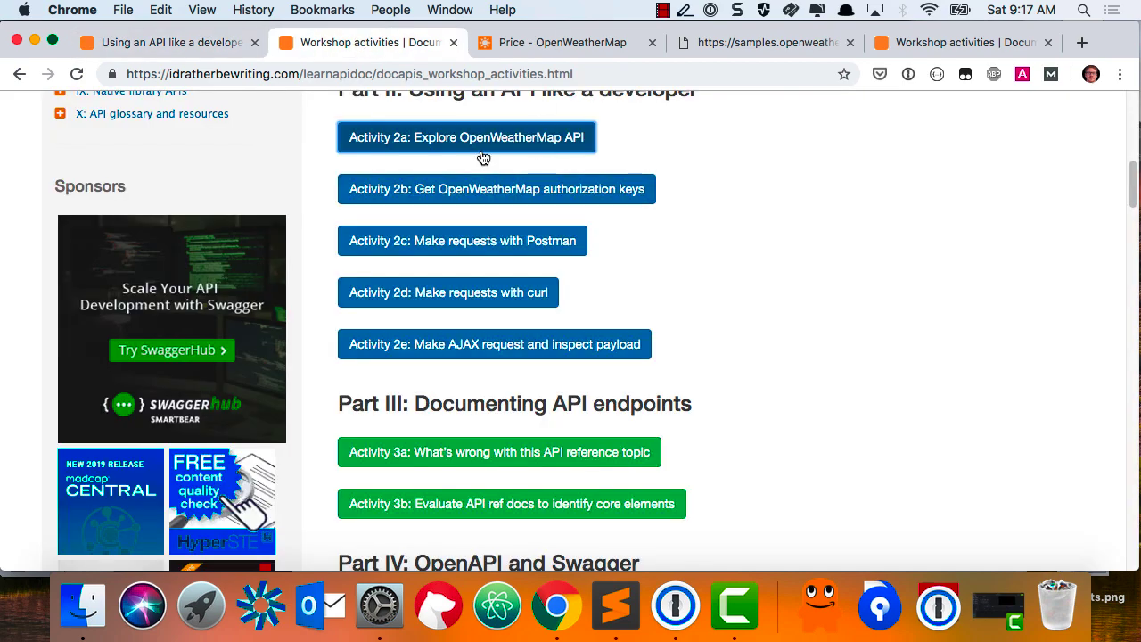
{"action": "left_click", "coordinate": [484, 190]}
{"action": "scroll", "coordinate": [504, 304], "scroll_direction": "down", "scroll_amount": 1}
{"action": "scroll", "coordinate": [503, 303], "scroll_direction": "down", "scroll_amount": 1}
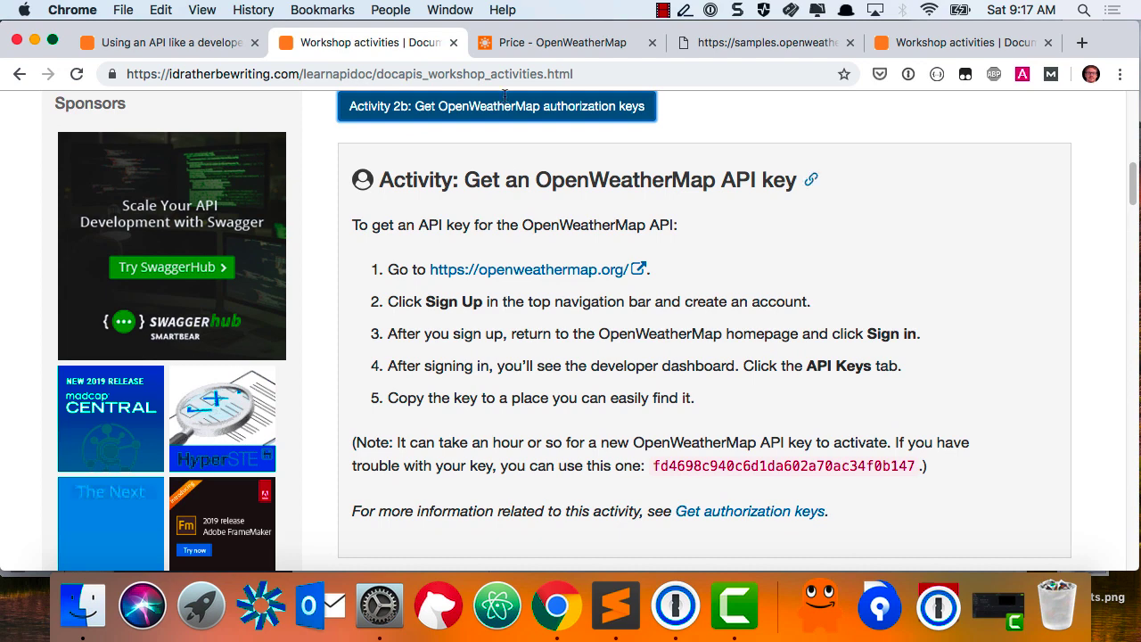
Go to the OpenWeatherMap member account through Sign In and open its API keys, leaving the Default key's name unedited
{"action": "left_click", "coordinate": [559, 42]}
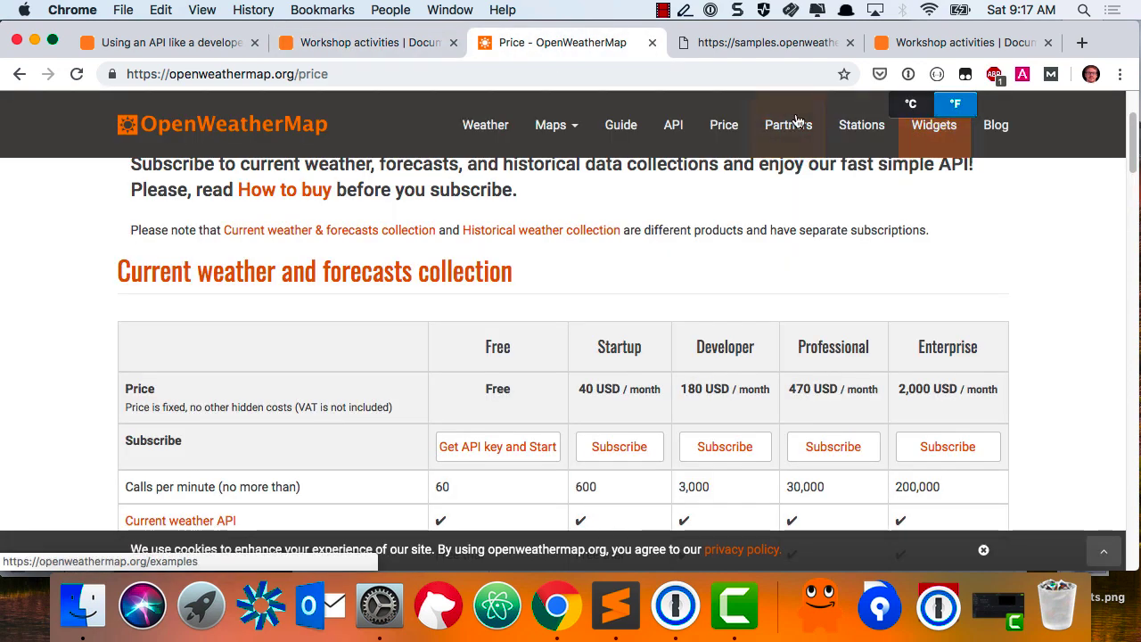
{"action": "scroll", "coordinate": [856, 205], "scroll_direction": "up", "scroll_amount": 3}
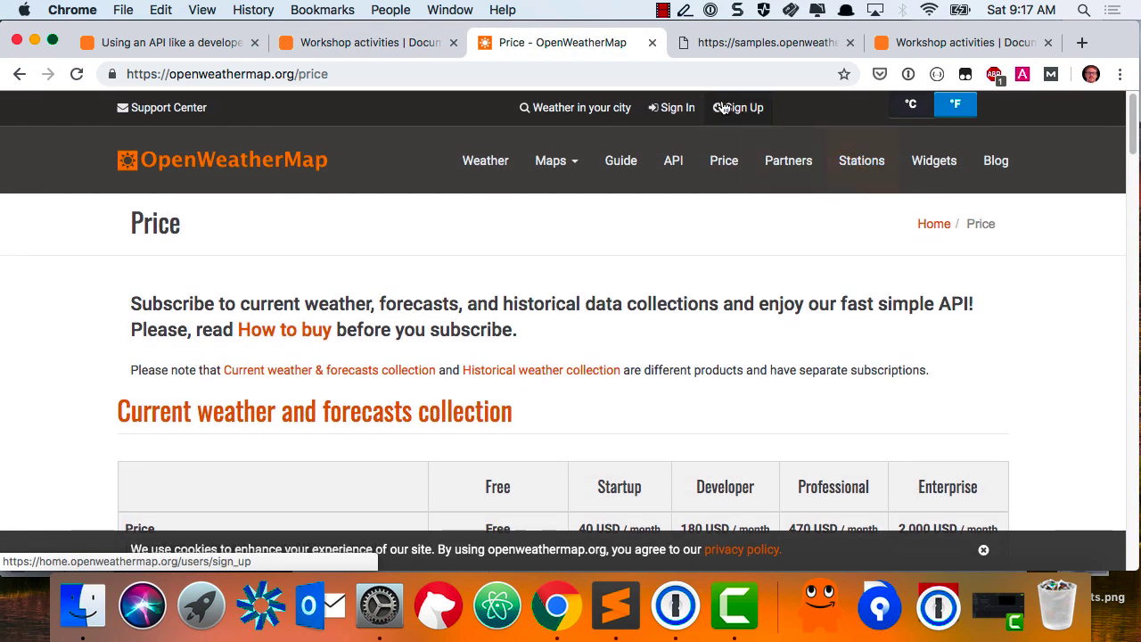
{"action": "left_click", "coordinate": [662, 113]}
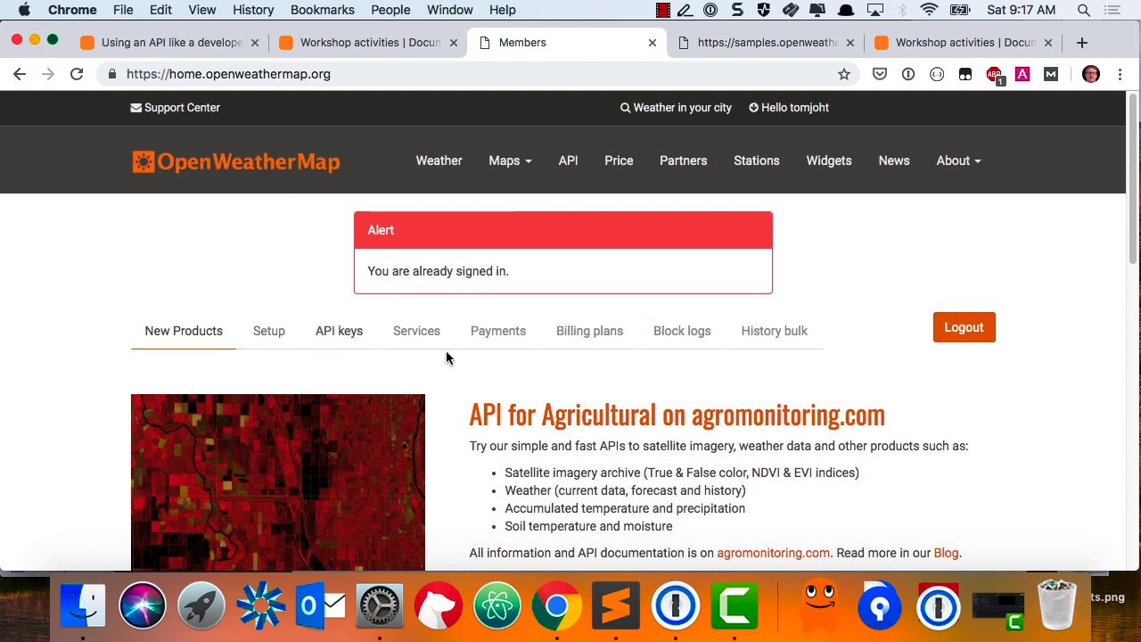
{"action": "scroll", "coordinate": [683, 335], "scroll_direction": "down", "scroll_amount": 1}
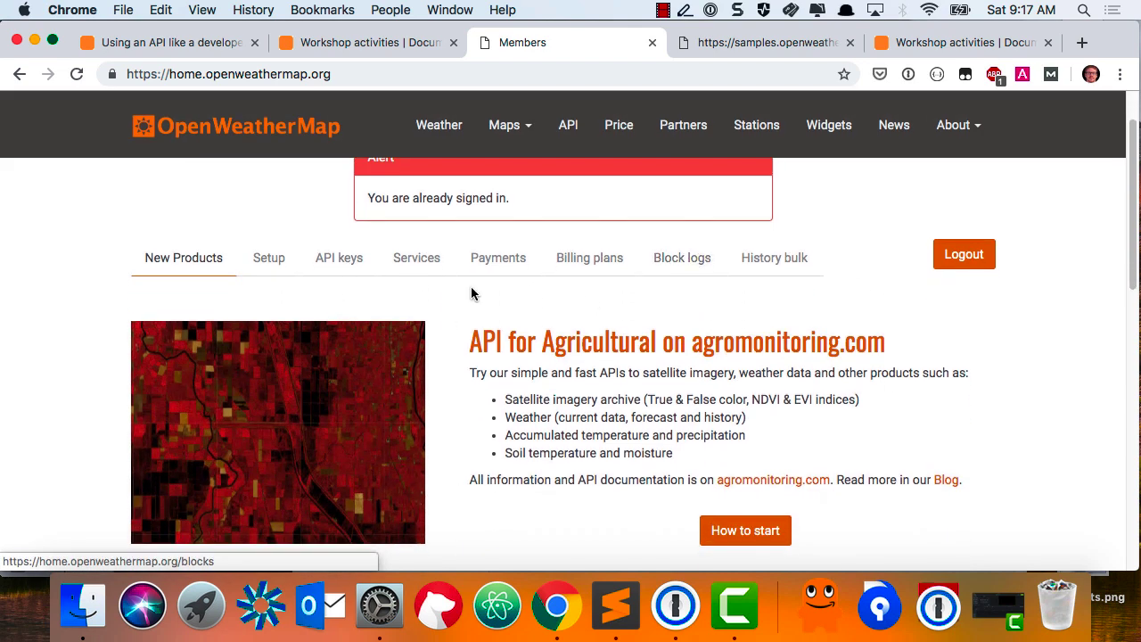
{"action": "left_click", "coordinate": [340, 261]}
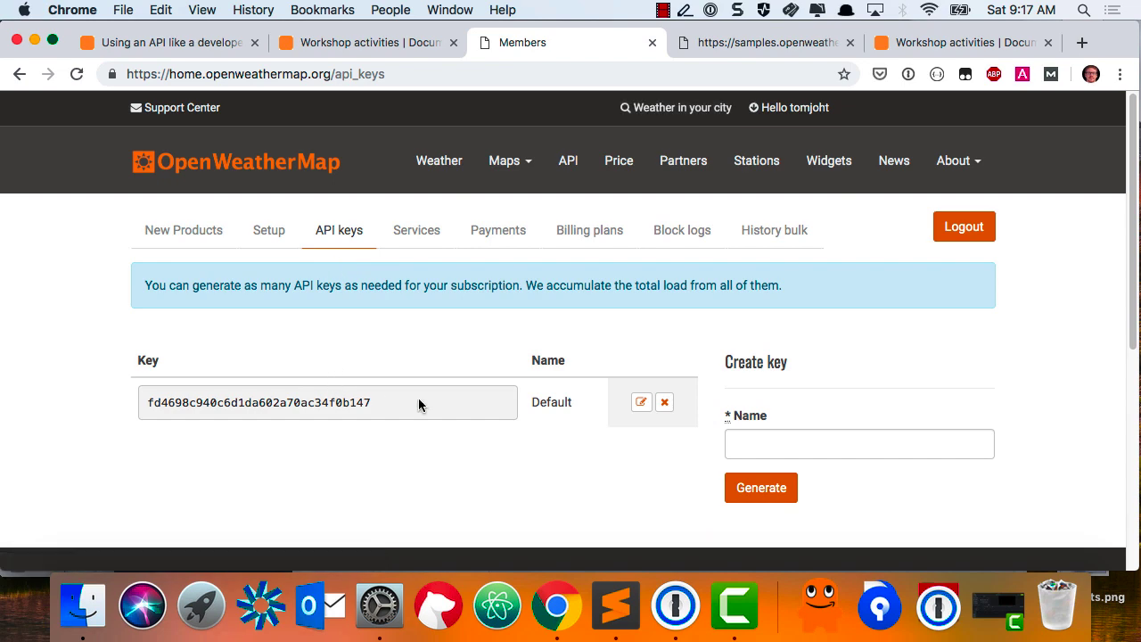
{"action": "left_click", "coordinate": [642, 402]}
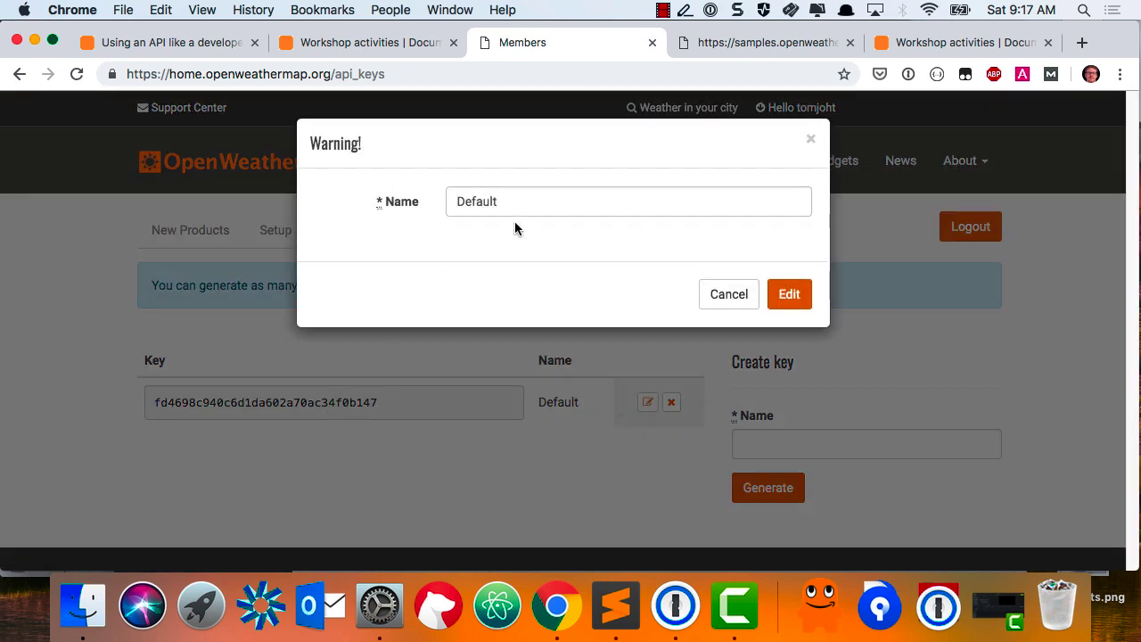
{"action": "left_click", "coordinate": [732, 294]}
Copy the Default API key and paste it into a new file in Sublime Text
{"action": "double_click", "coordinate": [320, 399]}
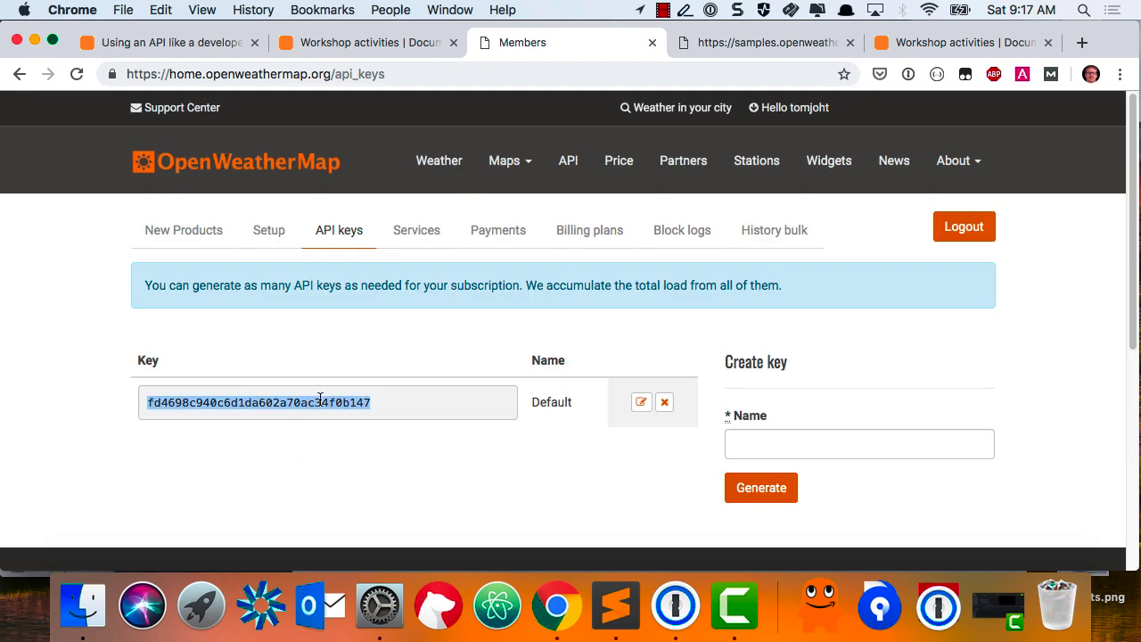
{"action": "key", "text": "super+c"}
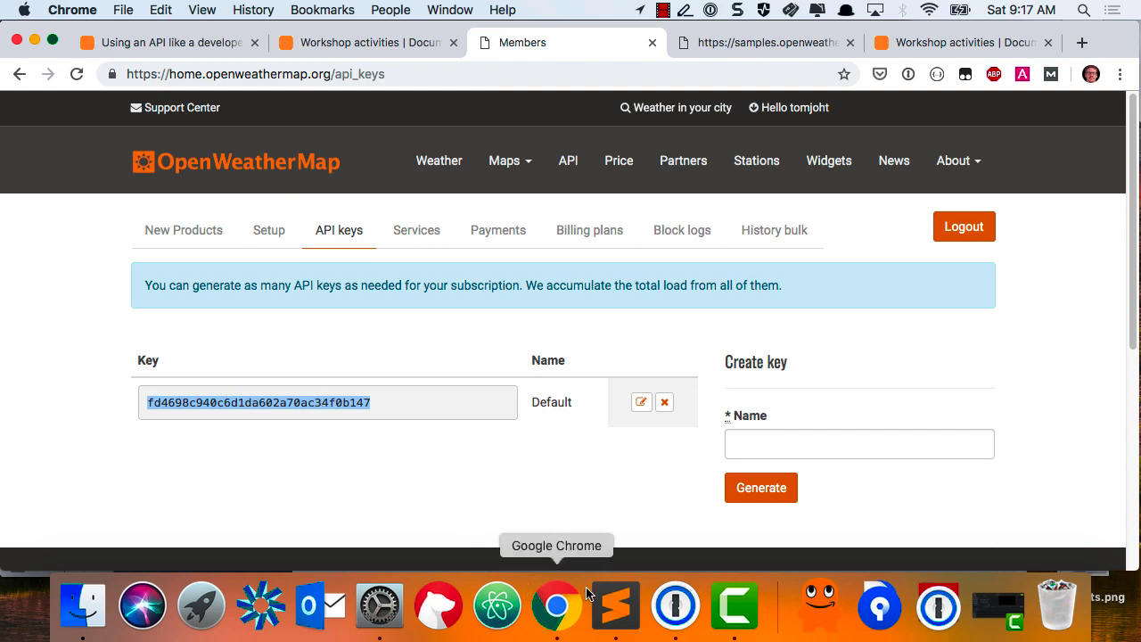
{"action": "left_click", "coordinate": [615, 606]}
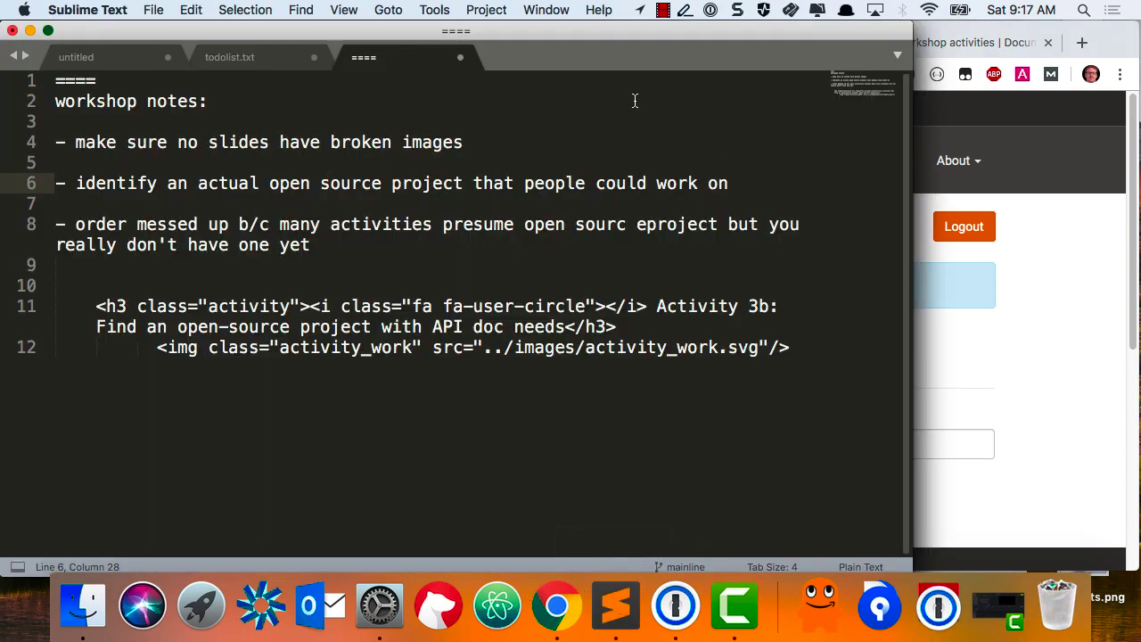
{"action": "key", "text": "super+n"}
{"action": "key", "text": "super+v"}
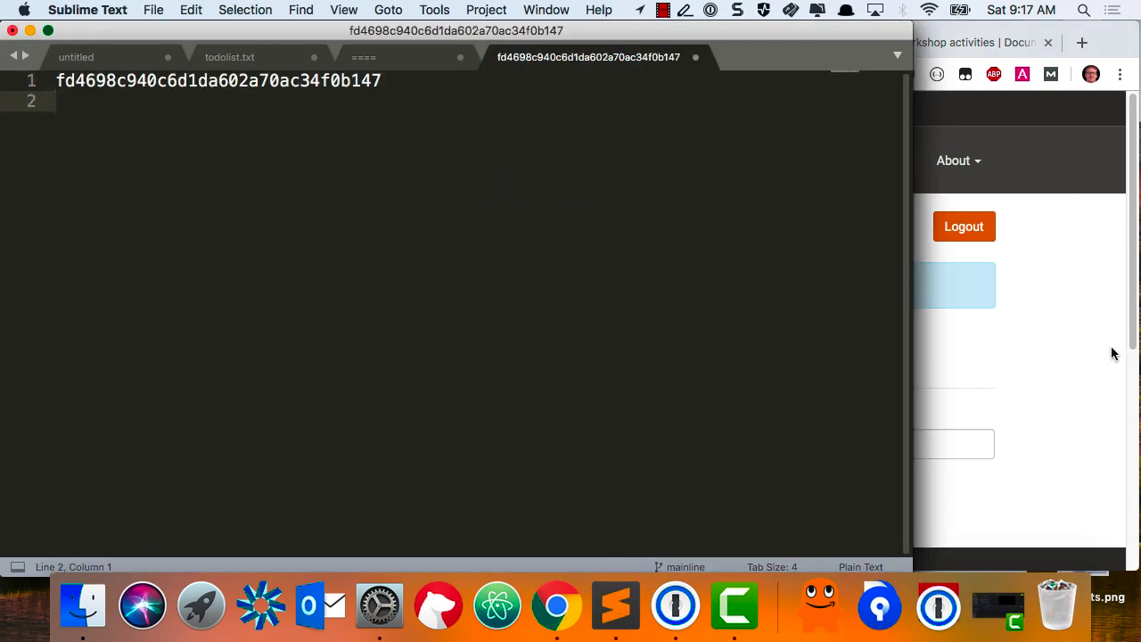
Return to the account's API keys page in Chrome and look over the key list and the Create key form
{"action": "left_click", "coordinate": [1112, 354]}
{"action": "left_click", "coordinate": [478, 339]}
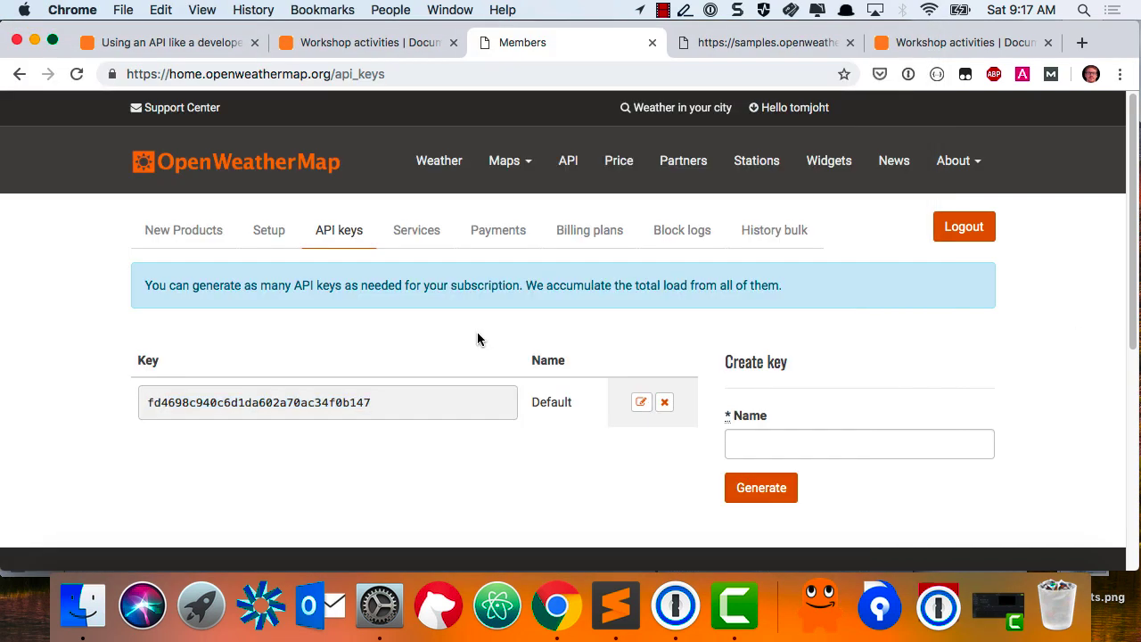
{"action": "scroll", "coordinate": [495, 338], "scroll_direction": "down", "scroll_amount": 2}
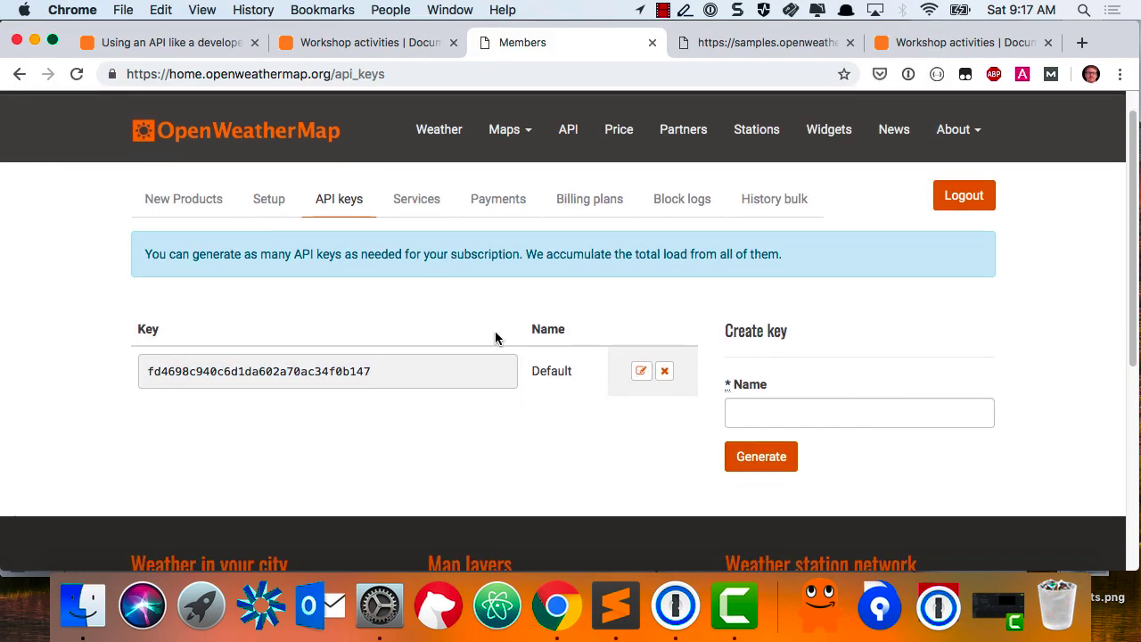
{"action": "scroll", "coordinate": [495, 338], "scroll_direction": "down", "scroll_amount": 2}
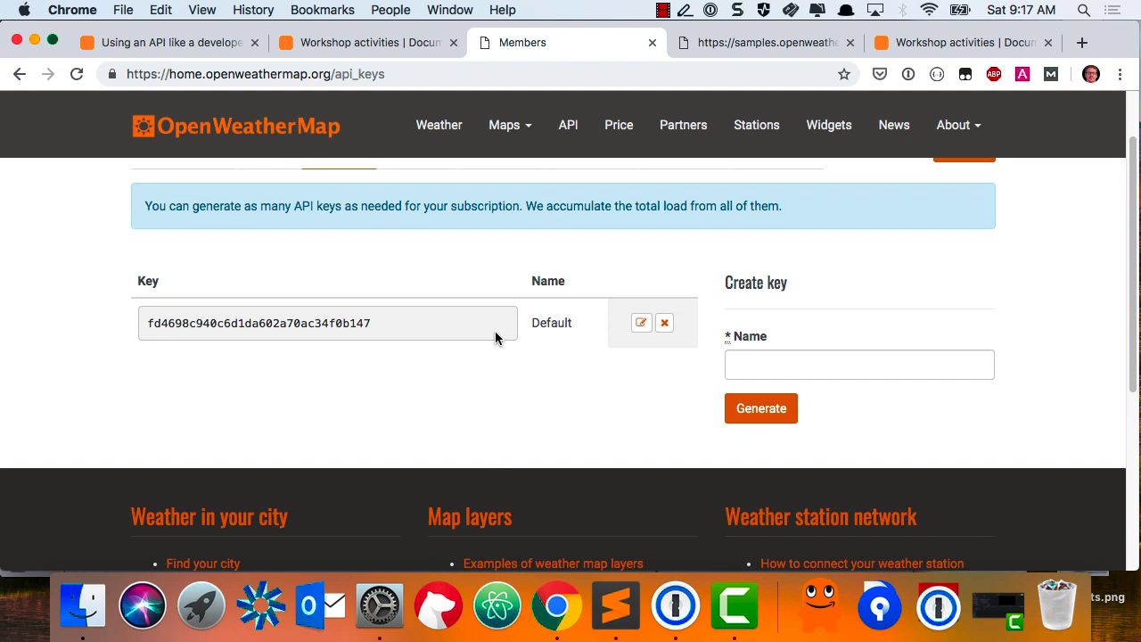
{"action": "scroll", "coordinate": [495, 330], "scroll_direction": "up", "scroll_amount": 1}
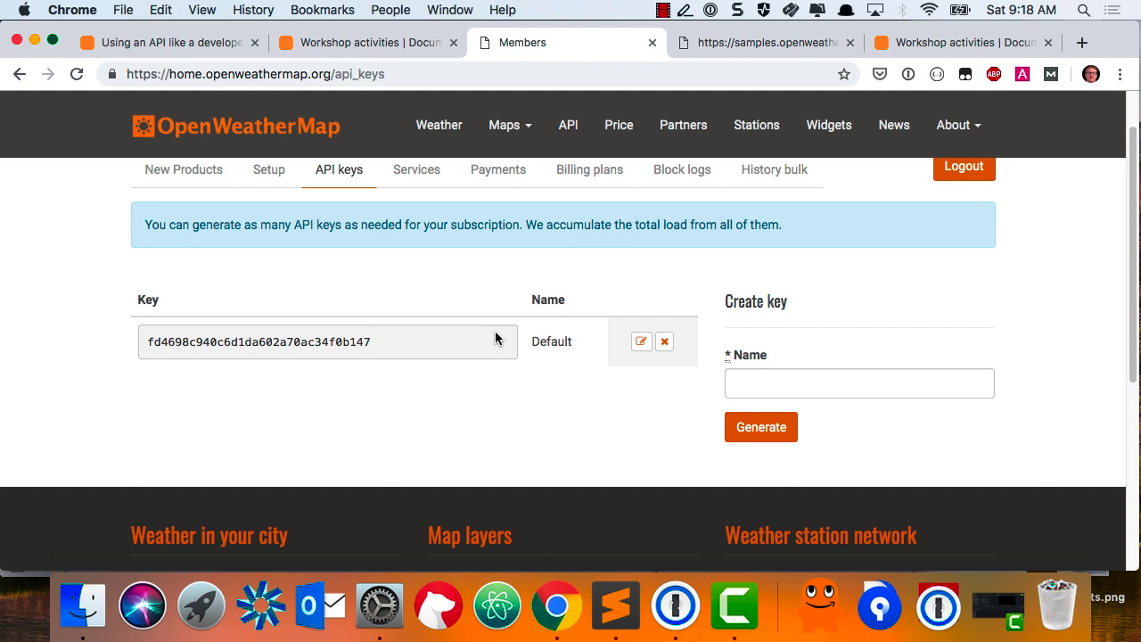
{"action": "scroll", "coordinate": [456, 270], "scroll_direction": "down", "scroll_amount": 1}
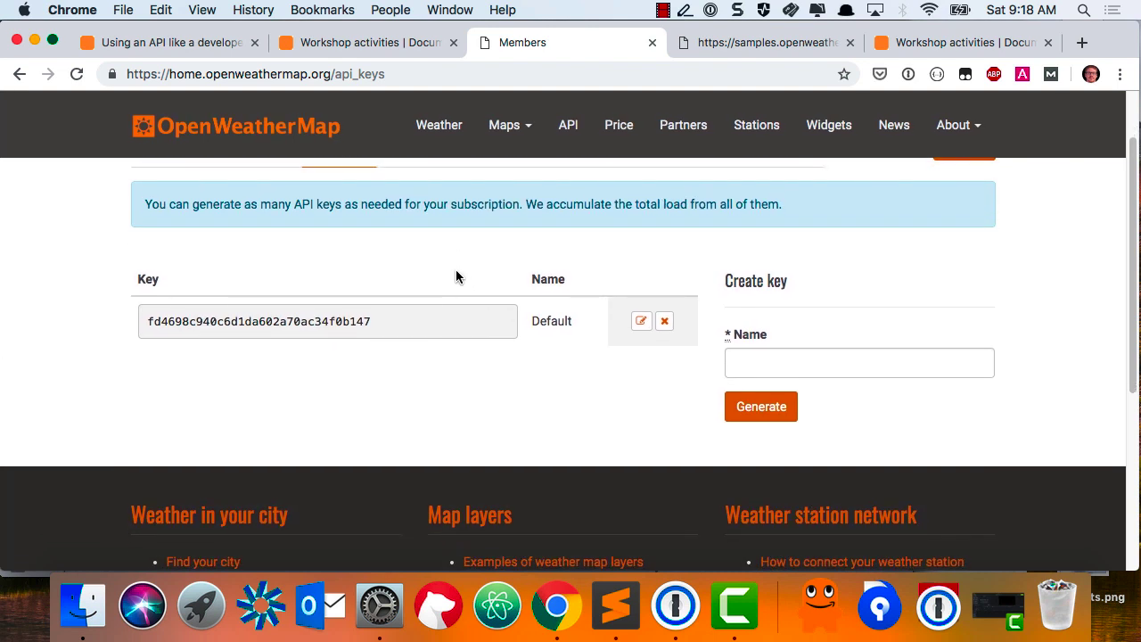
{"action": "scroll", "coordinate": [456, 276], "scroll_direction": "down", "scroll_amount": 1}
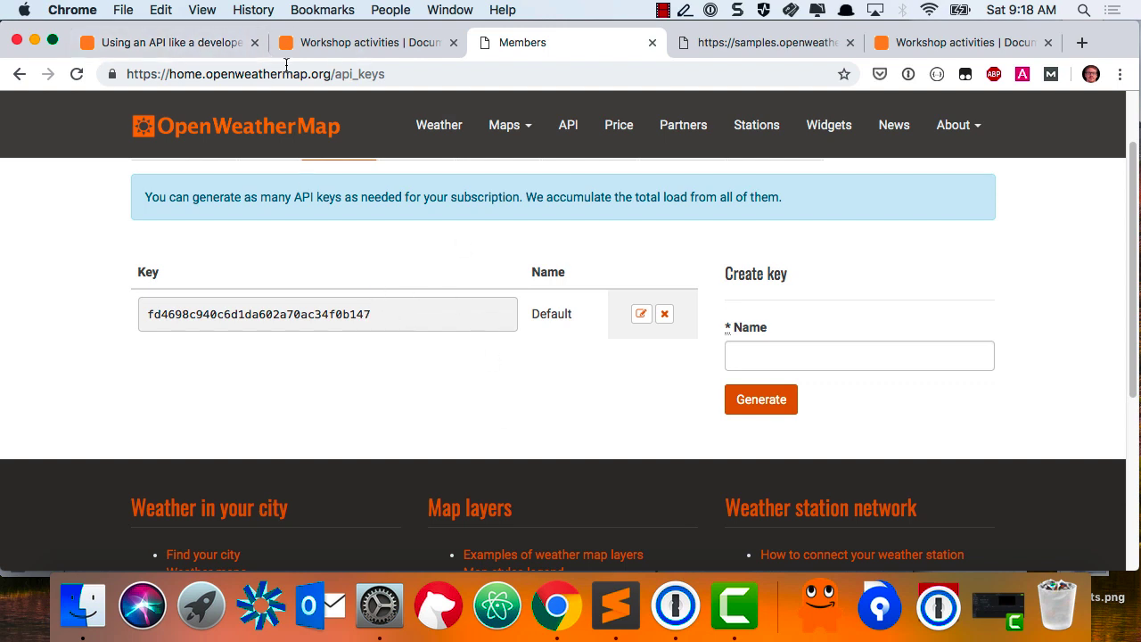
Advance the workshop slides to Submitting Requests and switch to Postman
{"action": "left_click", "coordinate": [156, 45]}
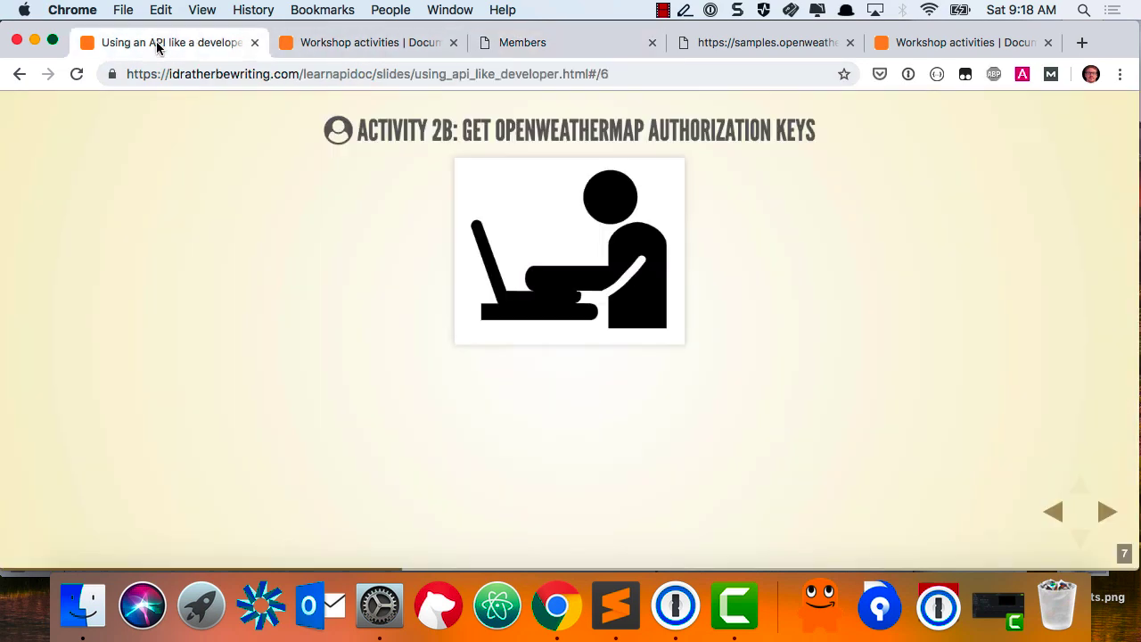
{"action": "key", "text": "Right"}
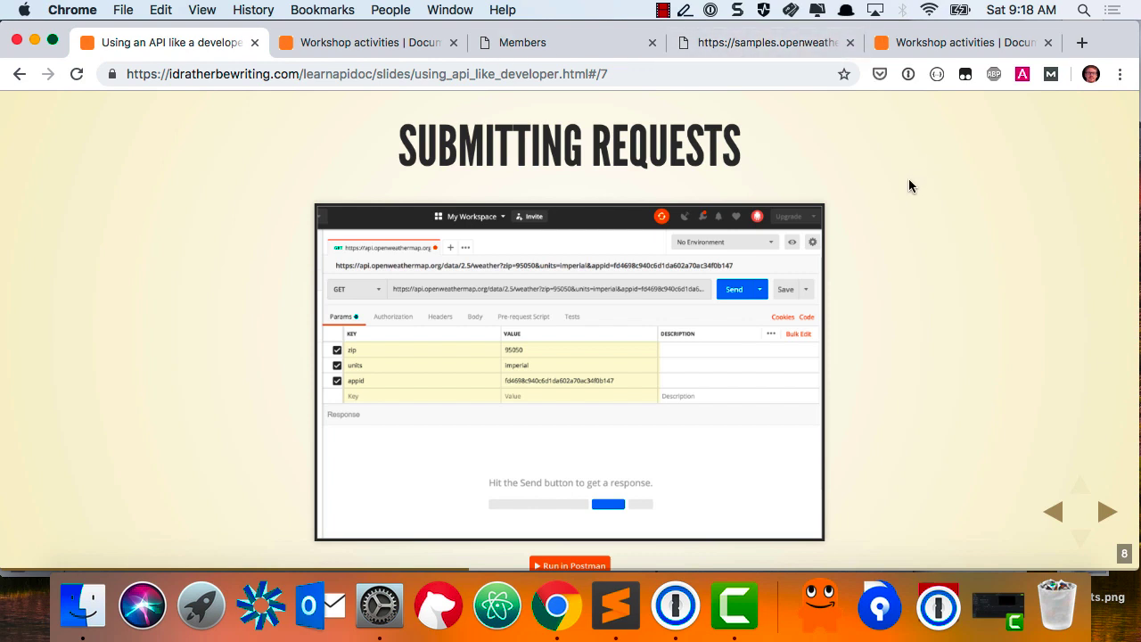
{"action": "key", "text": "super+space"}
{"action": "type", "text": "postm"}
{"action": "key", "text": "Return"}
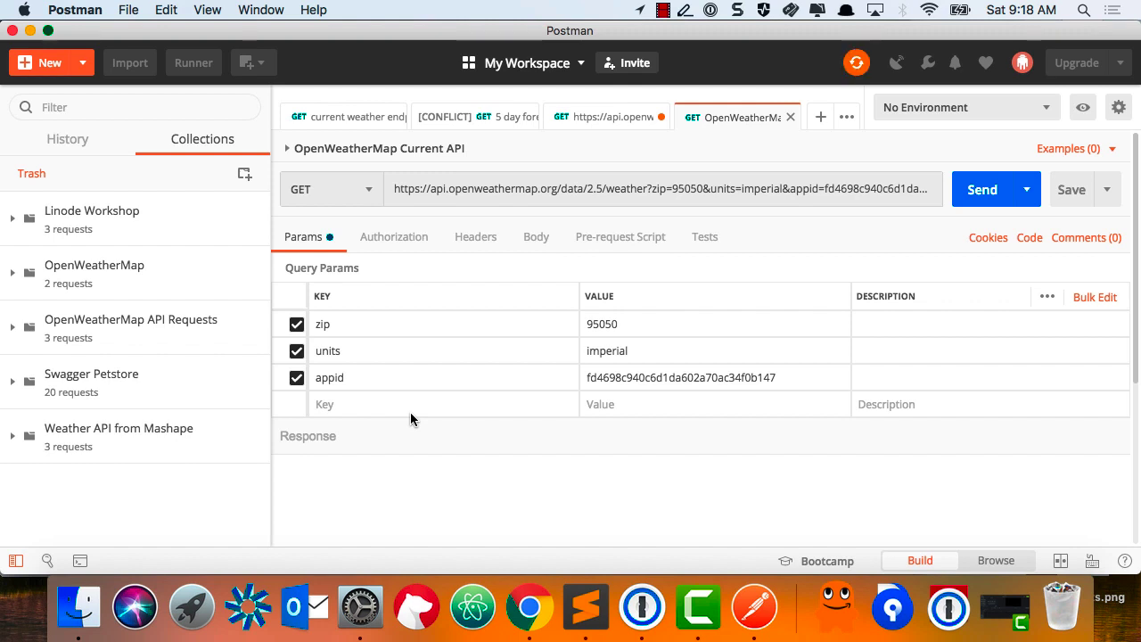
Create a new untitled request and look through the languages available for its generated code snippet
{"action": "left_click", "coordinate": [820, 119]}
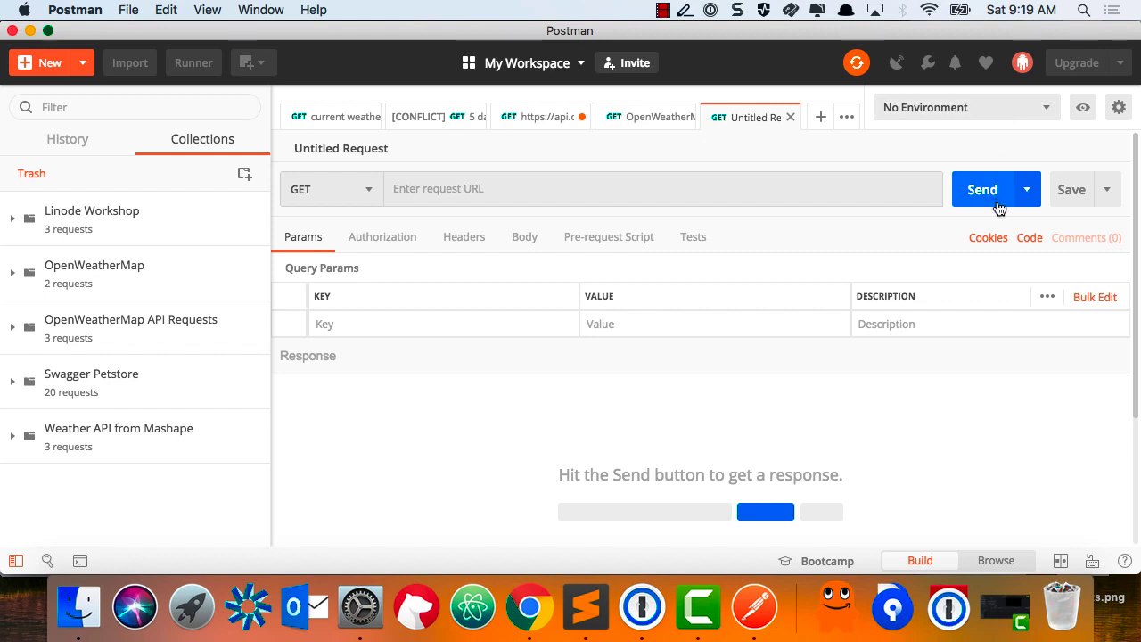
{"action": "left_click", "coordinate": [1029, 238]}
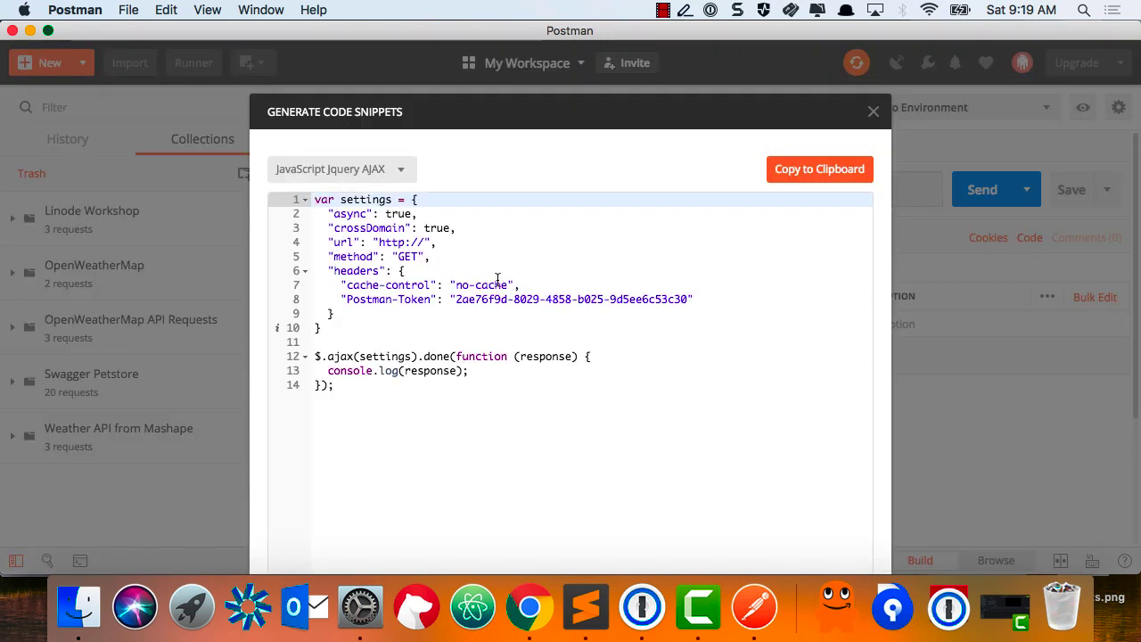
{"action": "left_click", "coordinate": [401, 168]}
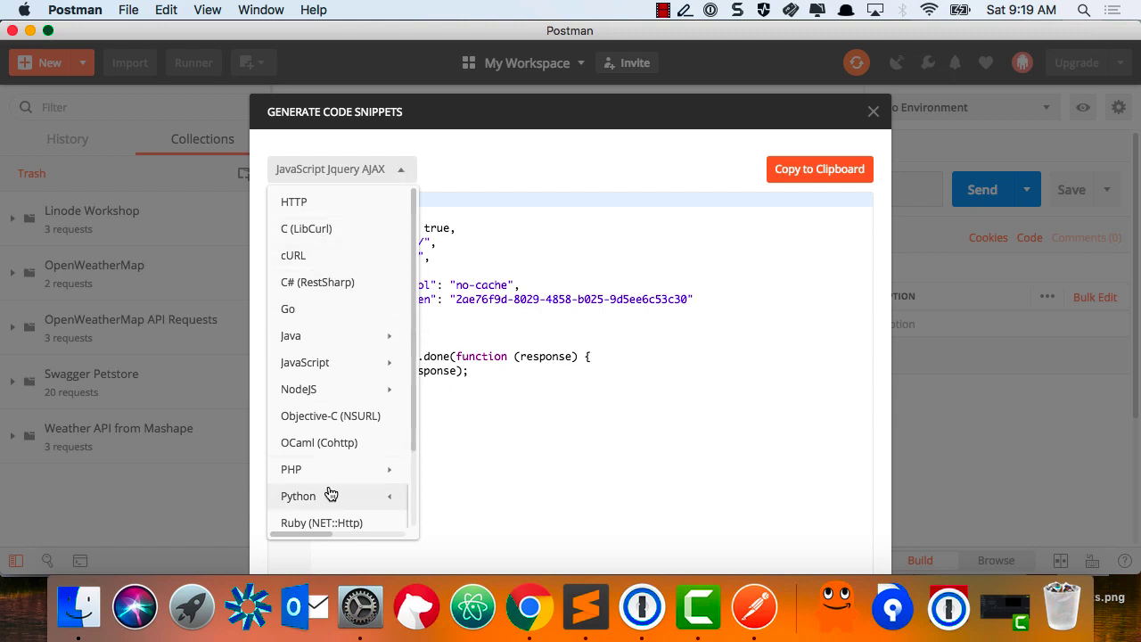
{"action": "scroll", "coordinate": [330, 496], "scroll_direction": "down", "scroll_amount": 2}
{"action": "left_click", "coordinate": [829, 242]}
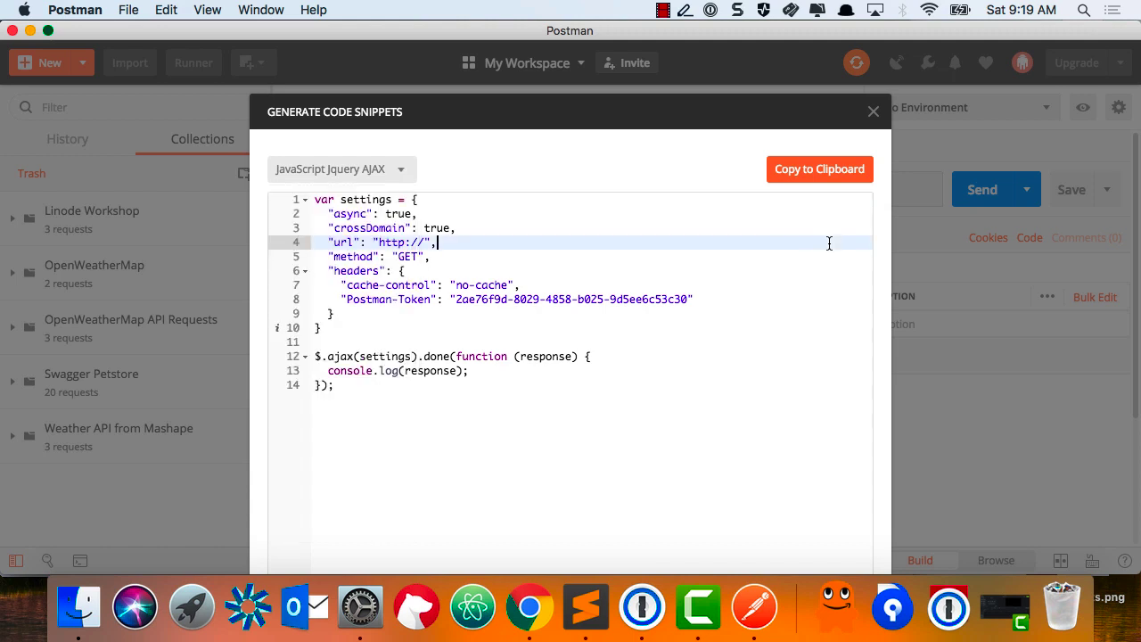
{"action": "left_click", "coordinate": [874, 110]}
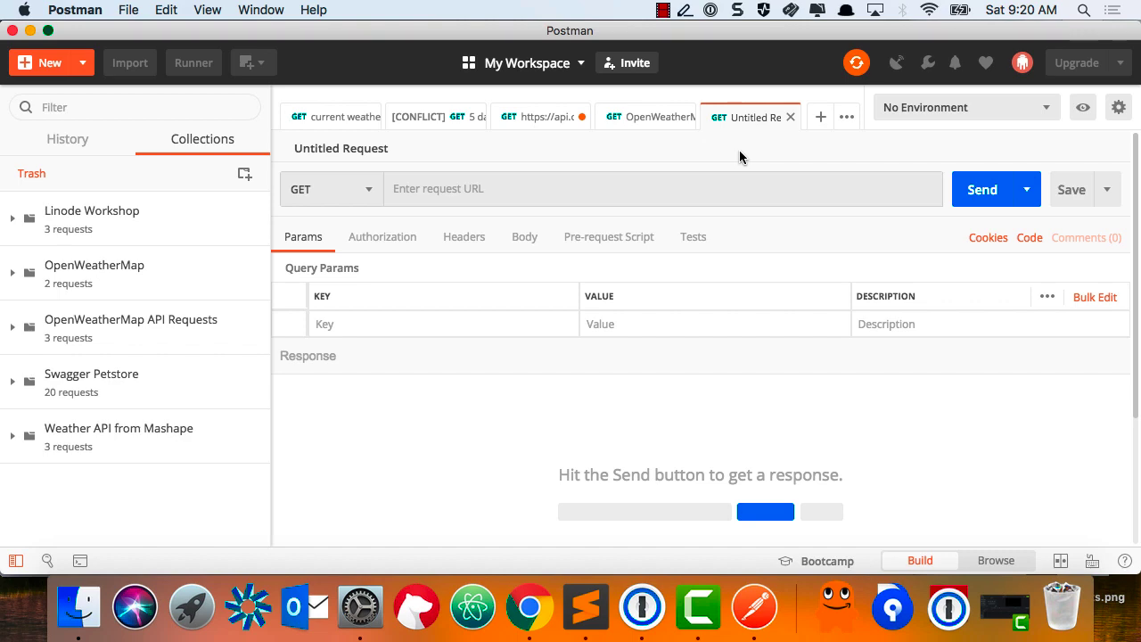
Switch to Chrome, advance the slides to Activity 2C, and open the Activity 2c: Make requests with Postman instructions on the workshop page
{"action": "left_click", "coordinate": [530, 607]}
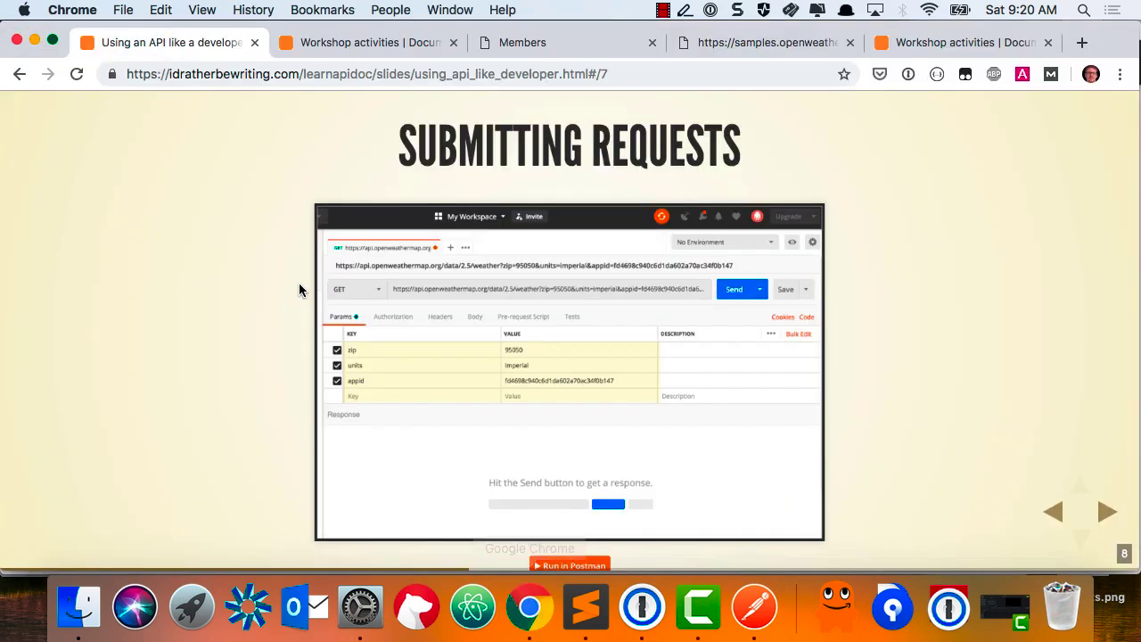
{"action": "key", "text": "Right"}
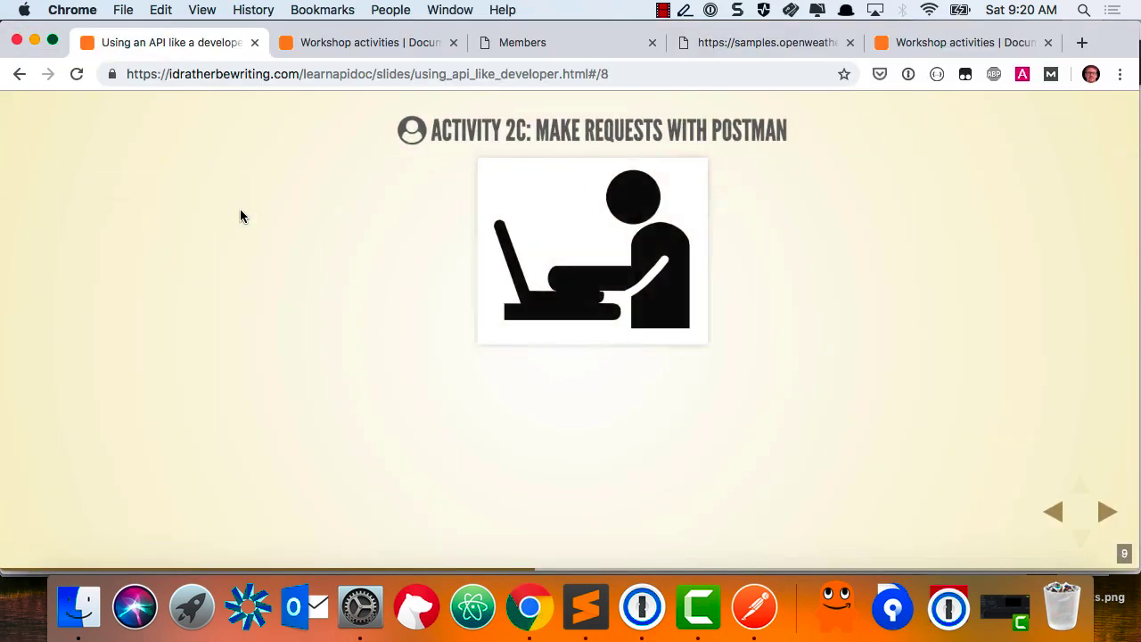
{"action": "left_click", "coordinate": [365, 43]}
{"action": "scroll", "coordinate": [376, 388], "scroll_direction": "up", "scroll_amount": 3}
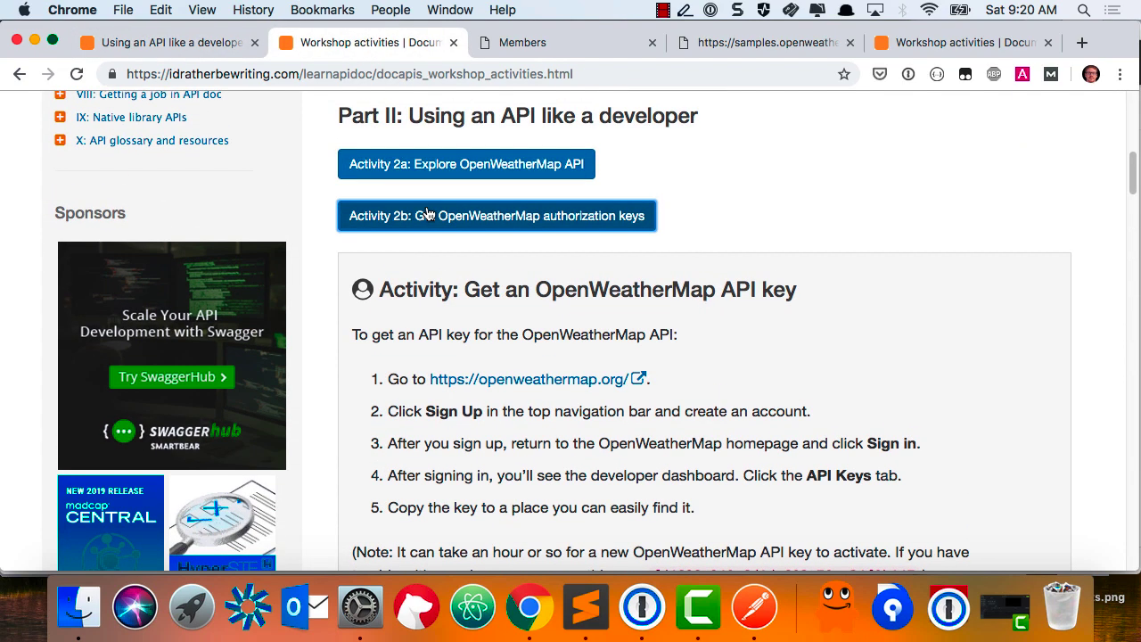
{"action": "left_click", "coordinate": [451, 216]}
{"action": "left_click", "coordinate": [453, 266]}
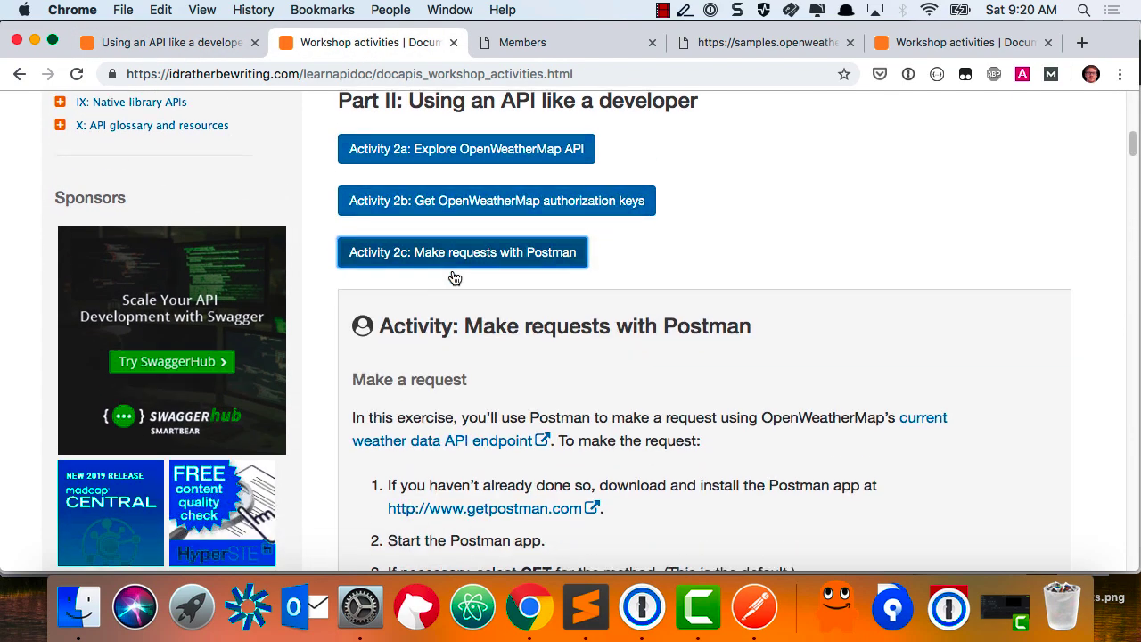
{"action": "scroll", "coordinate": [453, 268], "scroll_direction": "down", "scroll_amount": 4}
{"action": "scroll", "coordinate": [453, 272], "scroll_direction": "down", "scroll_amount": 4}
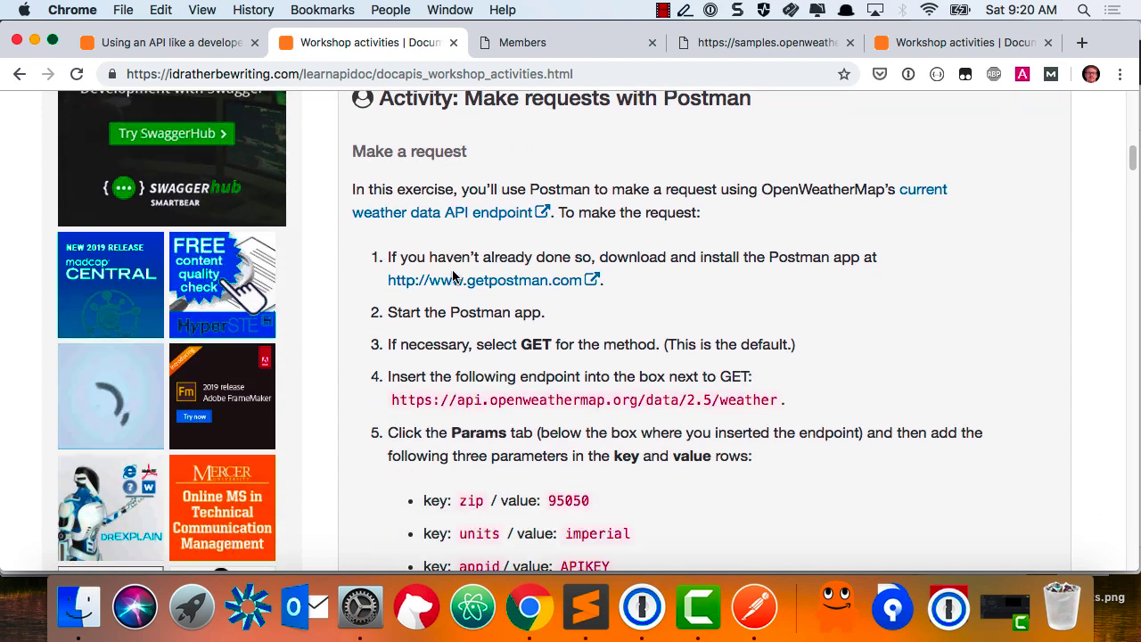
{"action": "scroll", "coordinate": [453, 272], "scroll_direction": "down", "scroll_amount": 2}
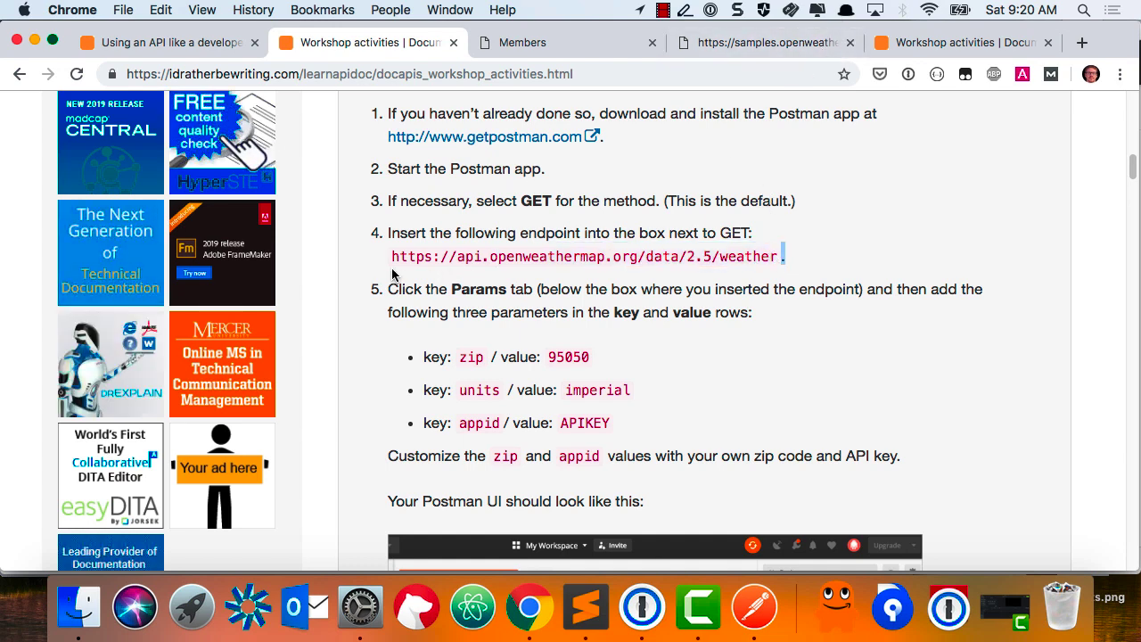
{"action": "left_click_drag", "start_coordinate": [392, 257], "coordinate": [777, 257]}
{"action": "key", "text": "super+c"}
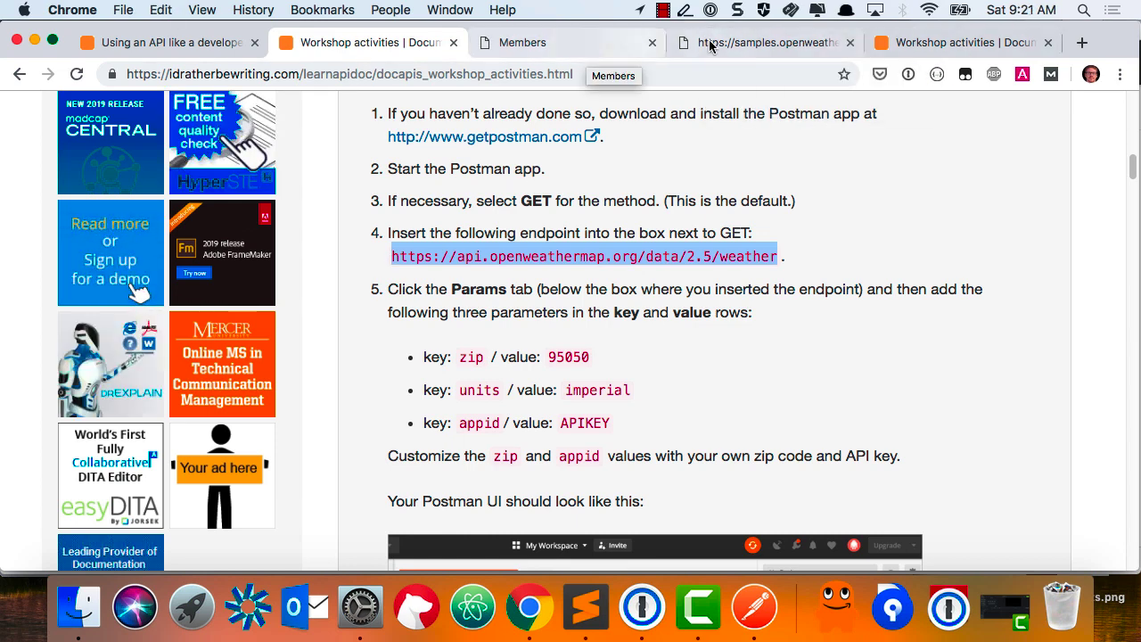
Open OpenWeatherMap's current weather data API documentation and examine the API call by city name
{"action": "left_click", "coordinate": [605, 43]}
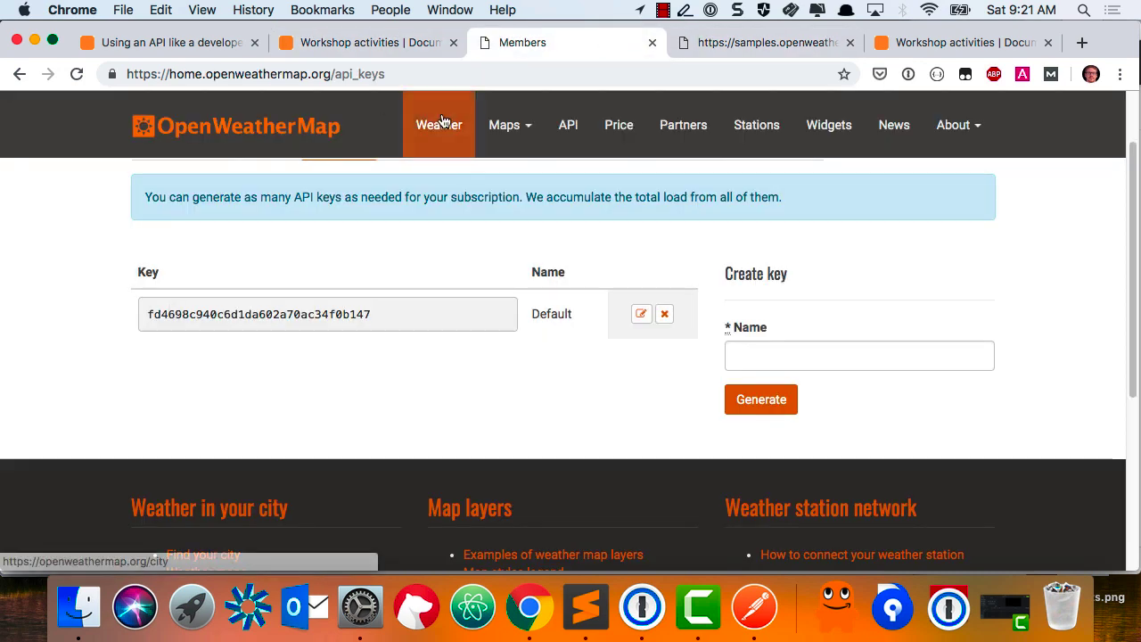
{"action": "left_click", "coordinate": [551, 131]}
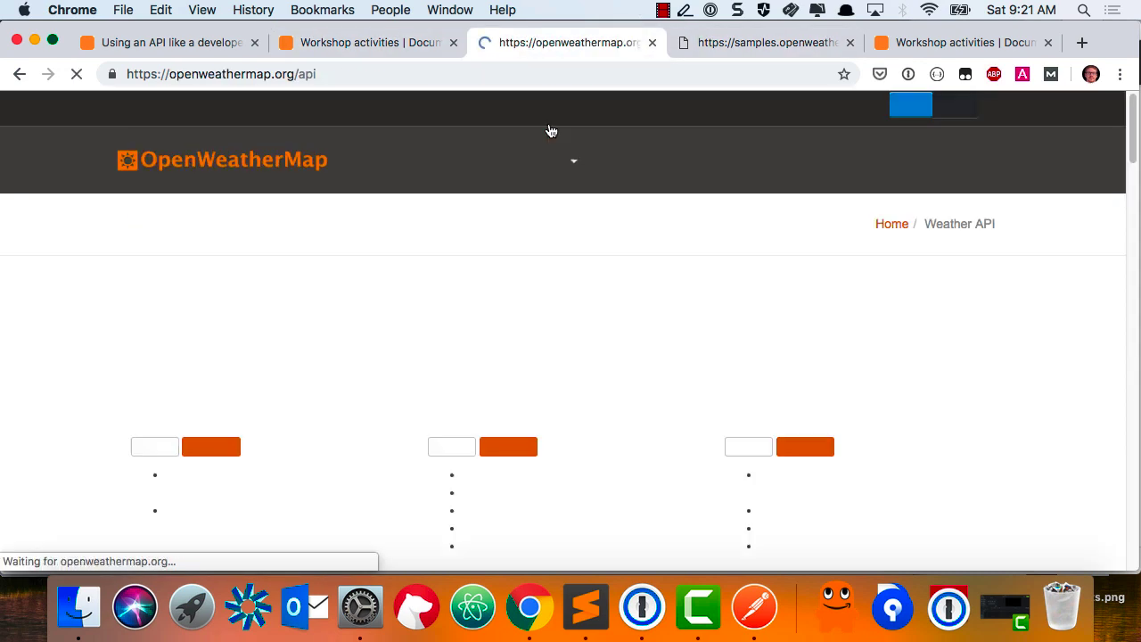
{"action": "left_click", "coordinate": [155, 452]}
{"action": "scroll", "coordinate": [155, 453], "scroll_direction": "down", "scroll_amount": 5}
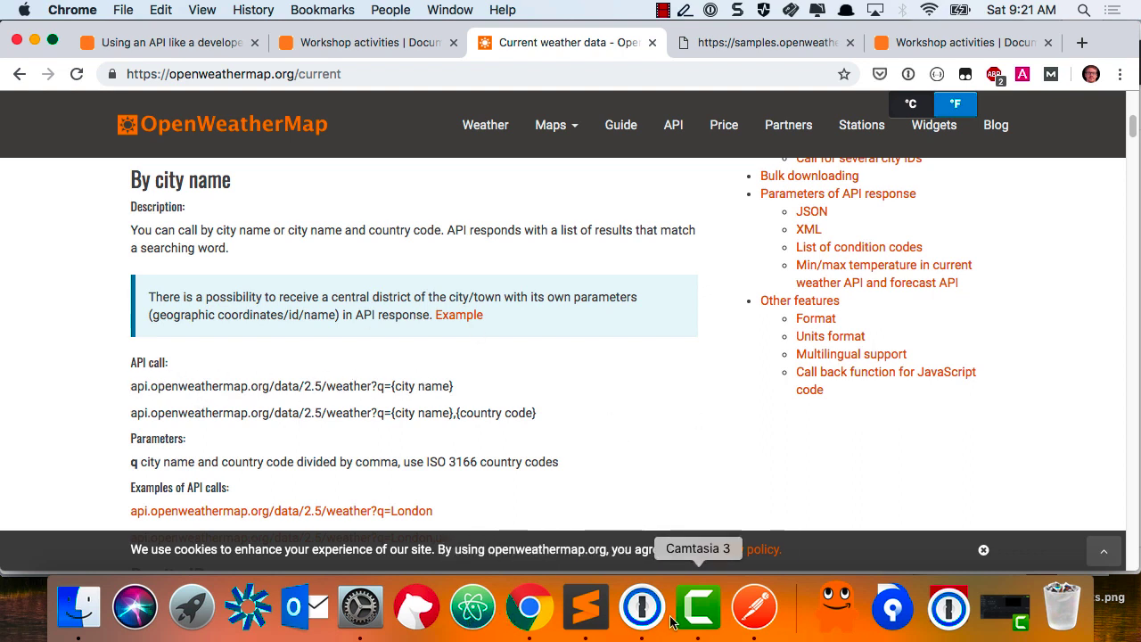
{"action": "left_click", "coordinate": [754, 611]}
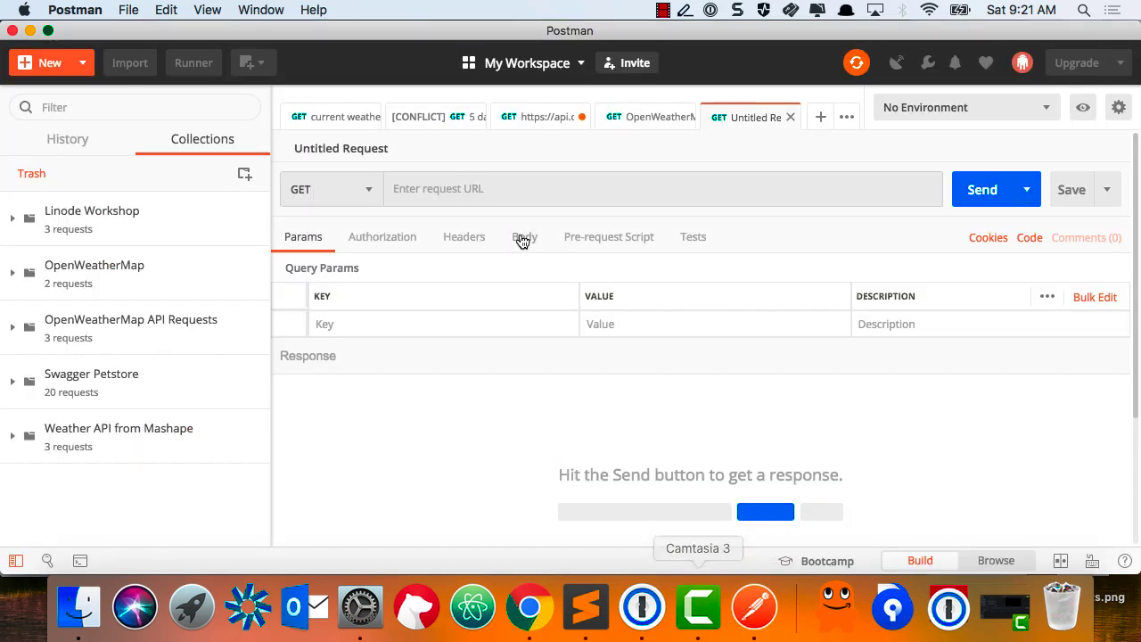
{"action": "left_click", "coordinate": [472, 185]}
{"action": "key", "text": "super+v"}
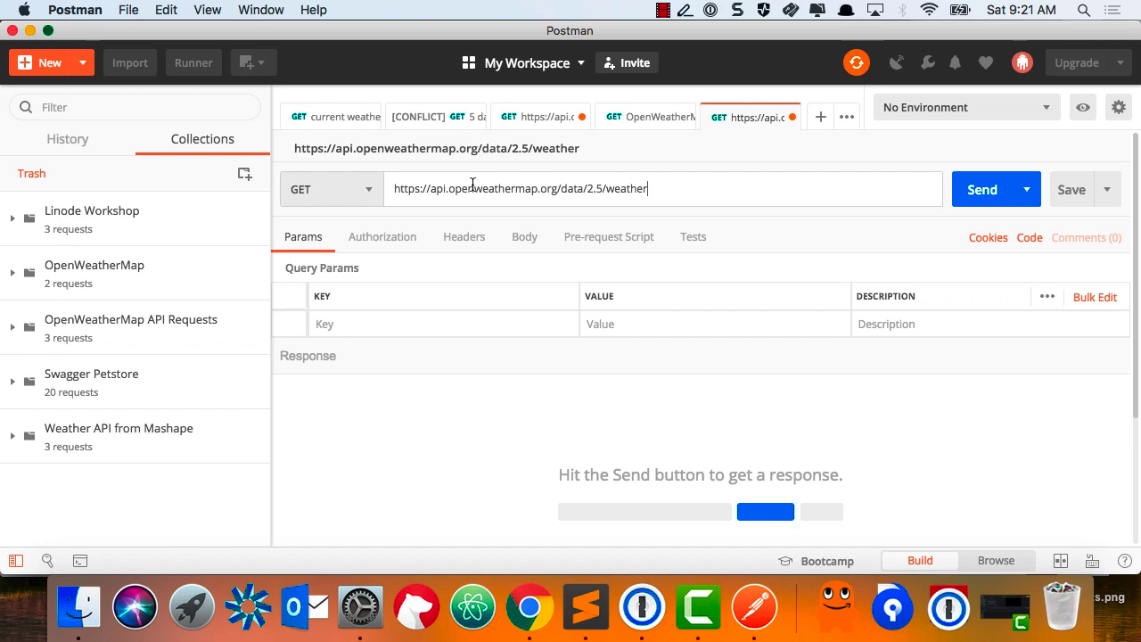
Check the parameter list in Chrome's Activity 2c instructions and copy the API key from the Sublime Text file
{"action": "left_click", "coordinate": [528, 624]}
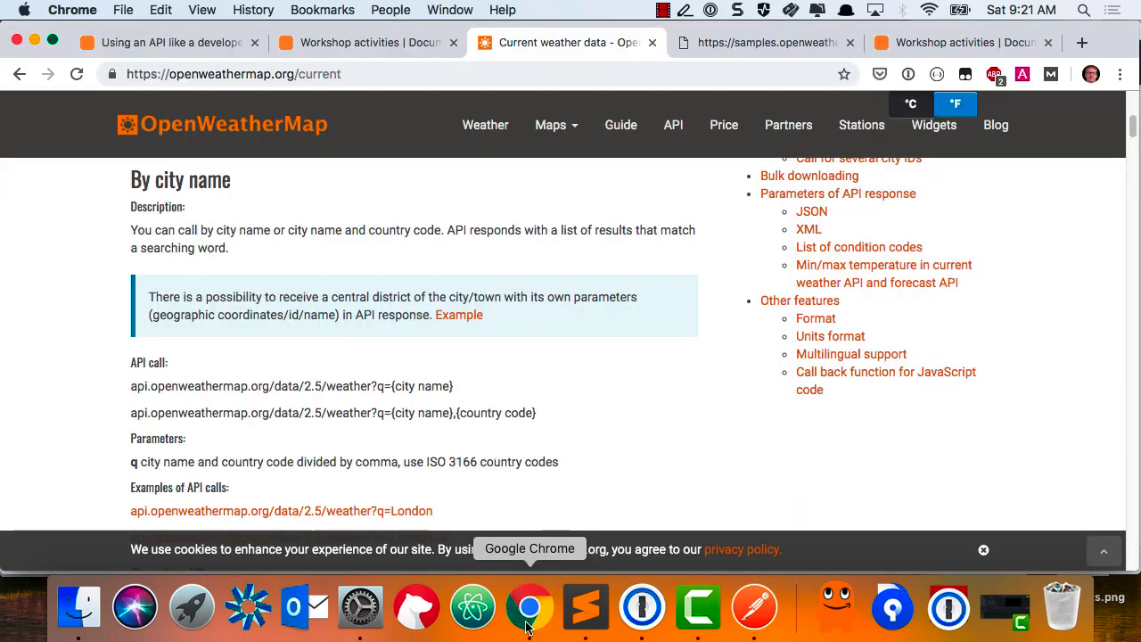
{"action": "left_click", "coordinate": [189, 45]}
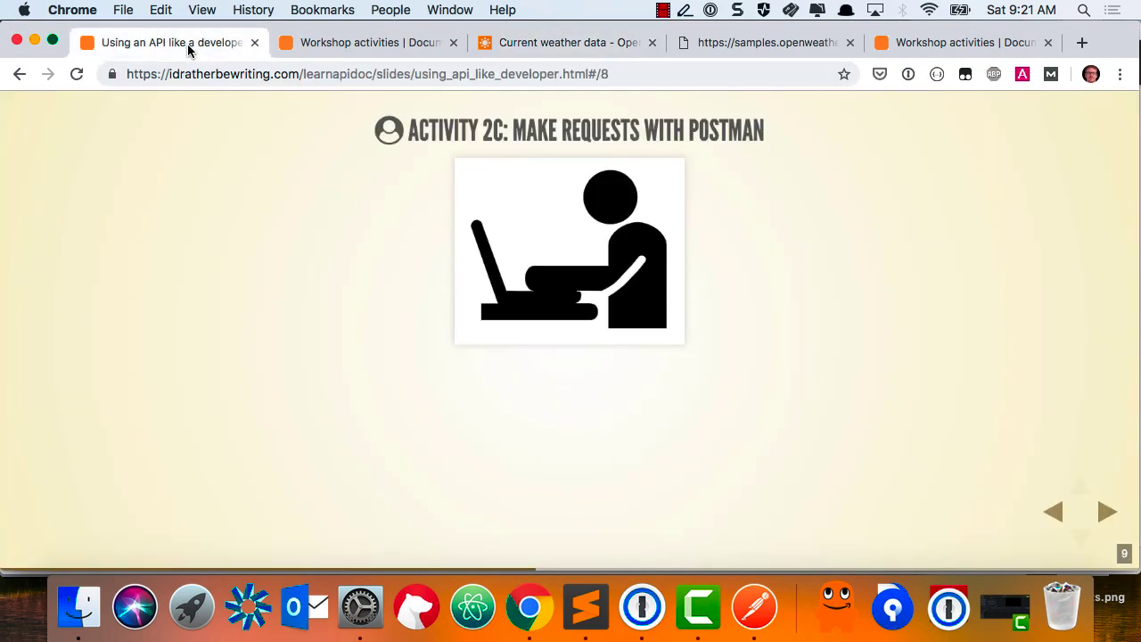
{"action": "left_click", "coordinate": [293, 52]}
{"action": "scroll", "coordinate": [488, 282], "scroll_direction": "down", "scroll_amount": 2}
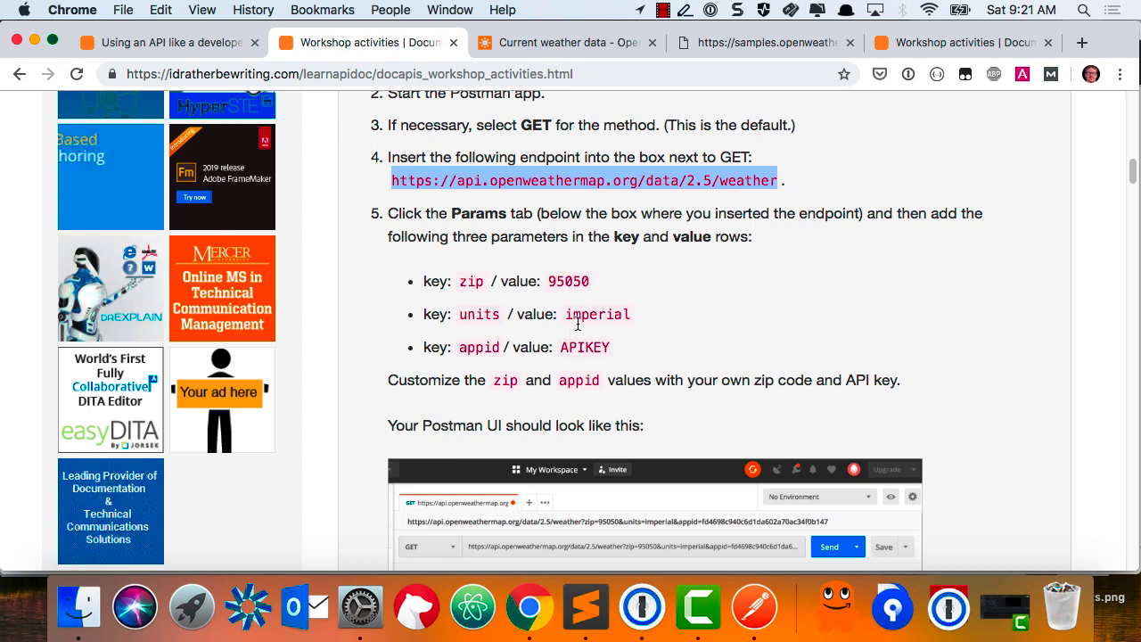
{"action": "left_click", "coordinate": [586, 606]}
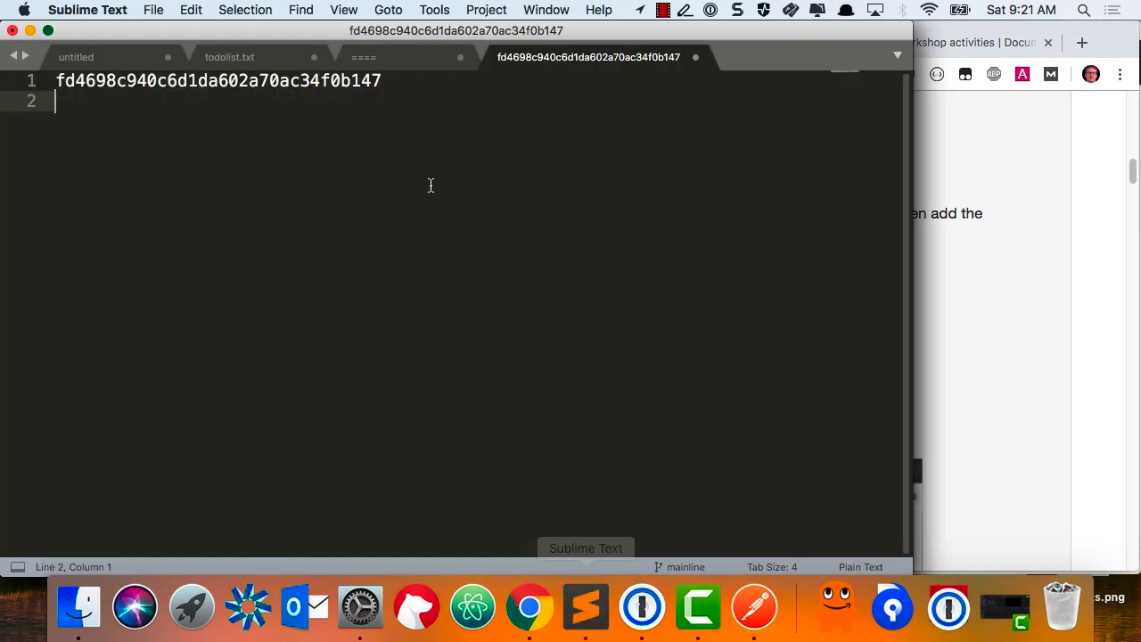
{"action": "left_click_drag", "start_coordinate": [396, 81], "coordinate": [25, 89]}
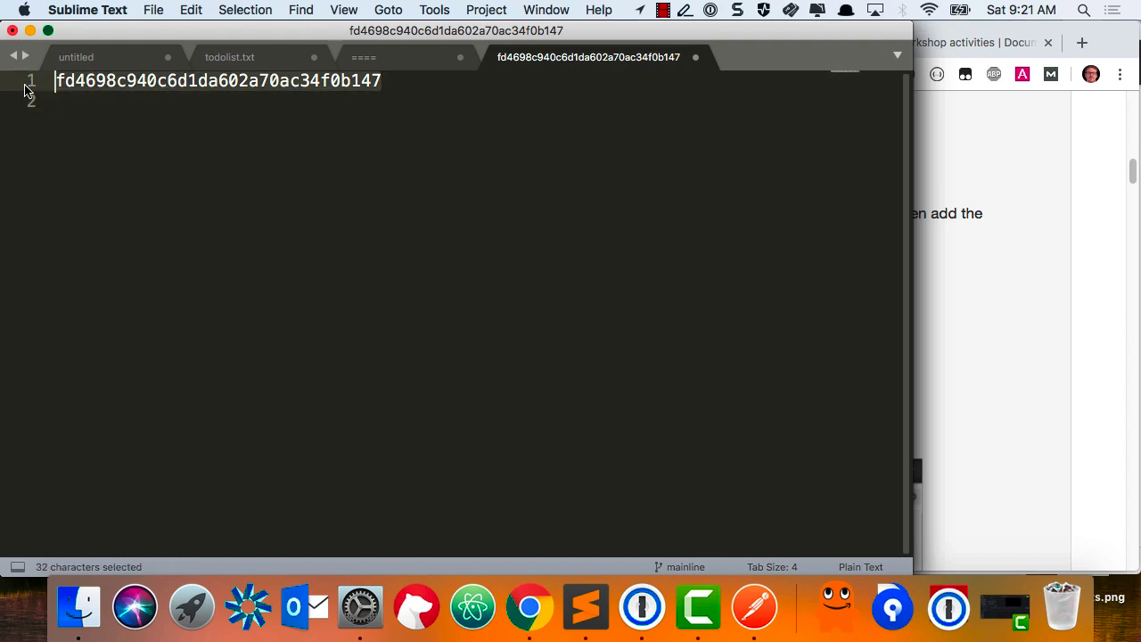
{"action": "key", "text": "super+c"}
{"action": "left_click", "coordinate": [978, 288]}
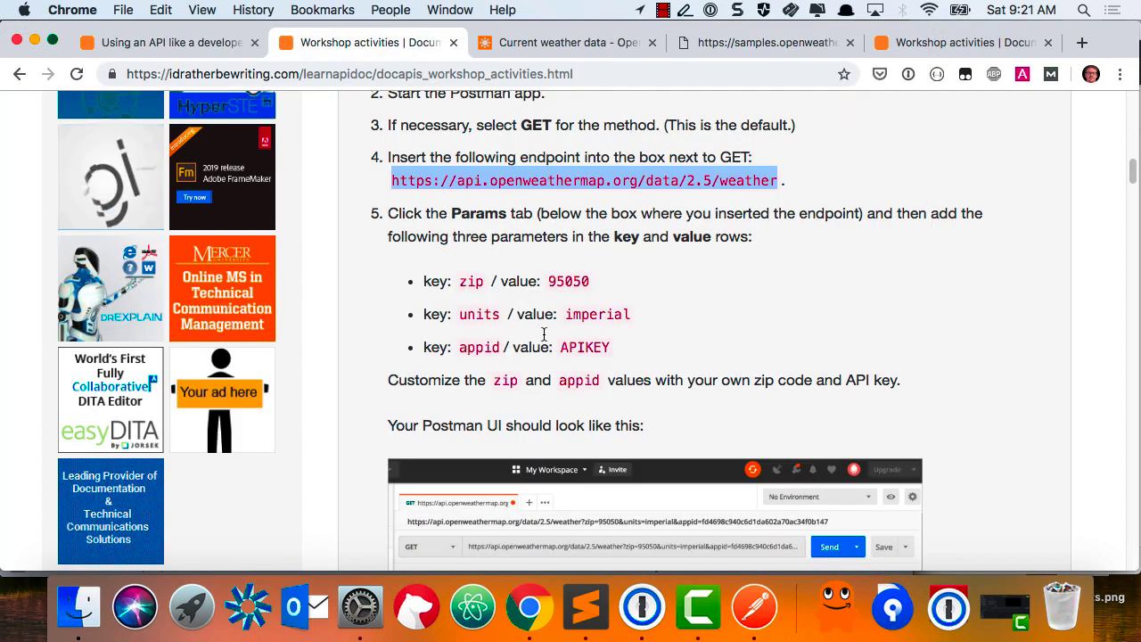
Switch to Postman and add an appid query parameter with the copied API key as its value
{"action": "left_click", "coordinate": [755, 607]}
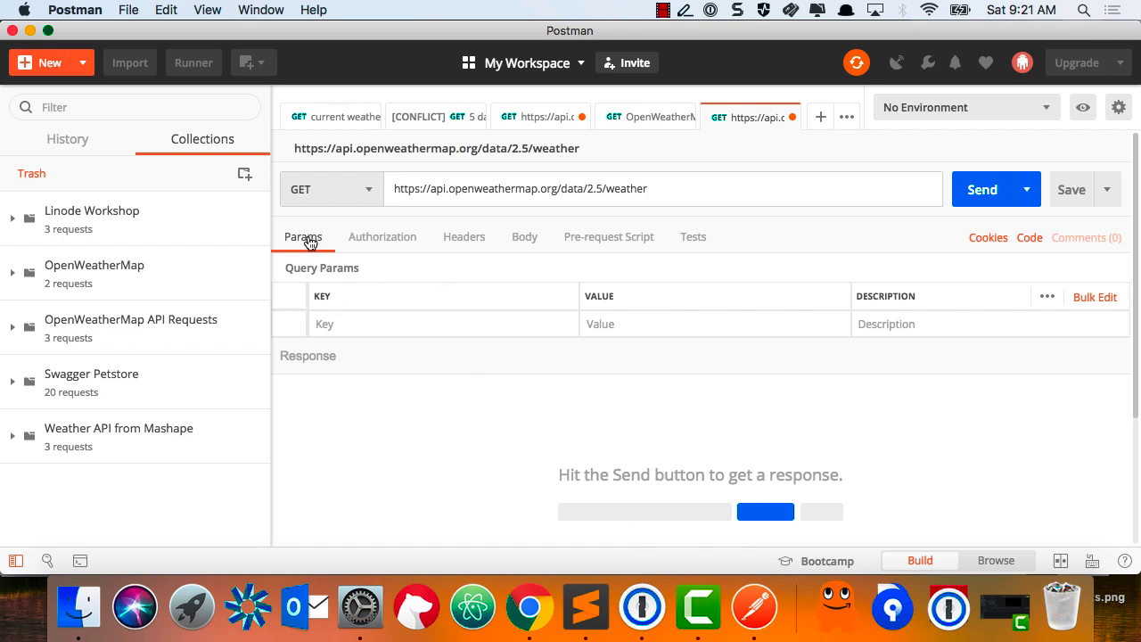
{"action": "left_click", "coordinate": [327, 323]}
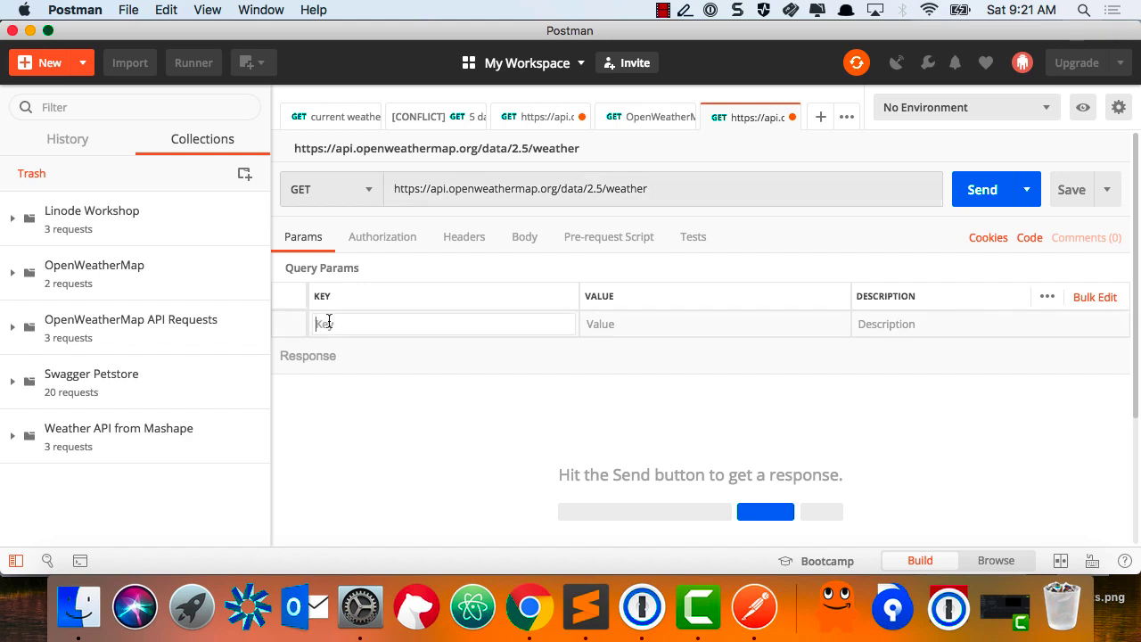
{"action": "type", "text": "appid"}
{"action": "key", "text": "Tab"}
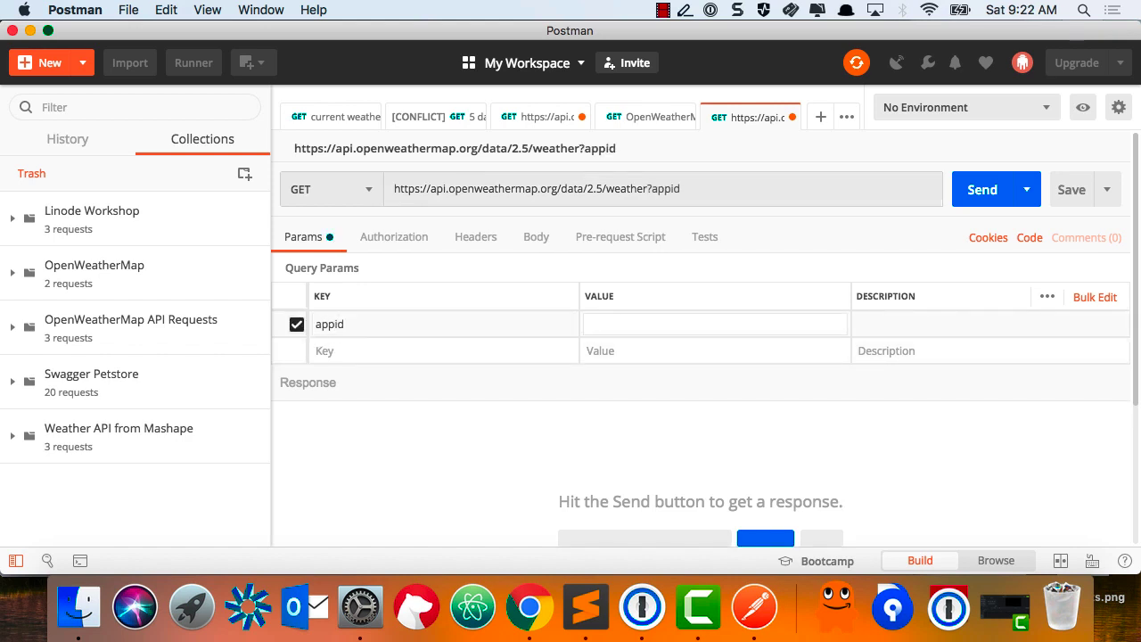
{"action": "key", "text": "super+v"}
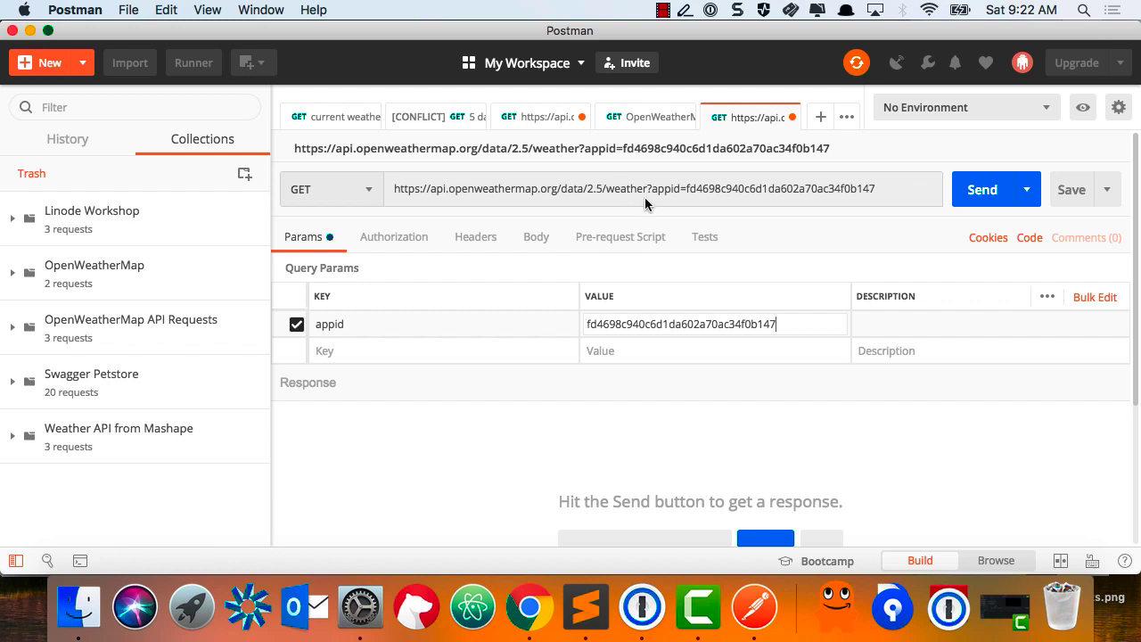
Add a zip query parameter with the value 27613
{"action": "left_click", "coordinate": [355, 356]}
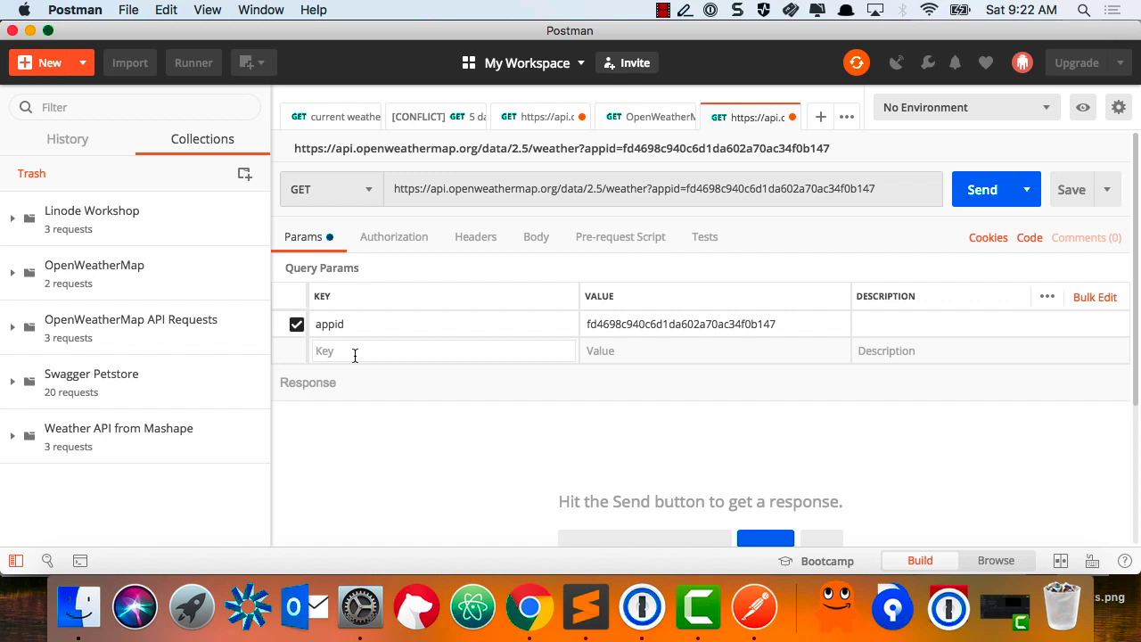
{"action": "type", "text": "zip"}
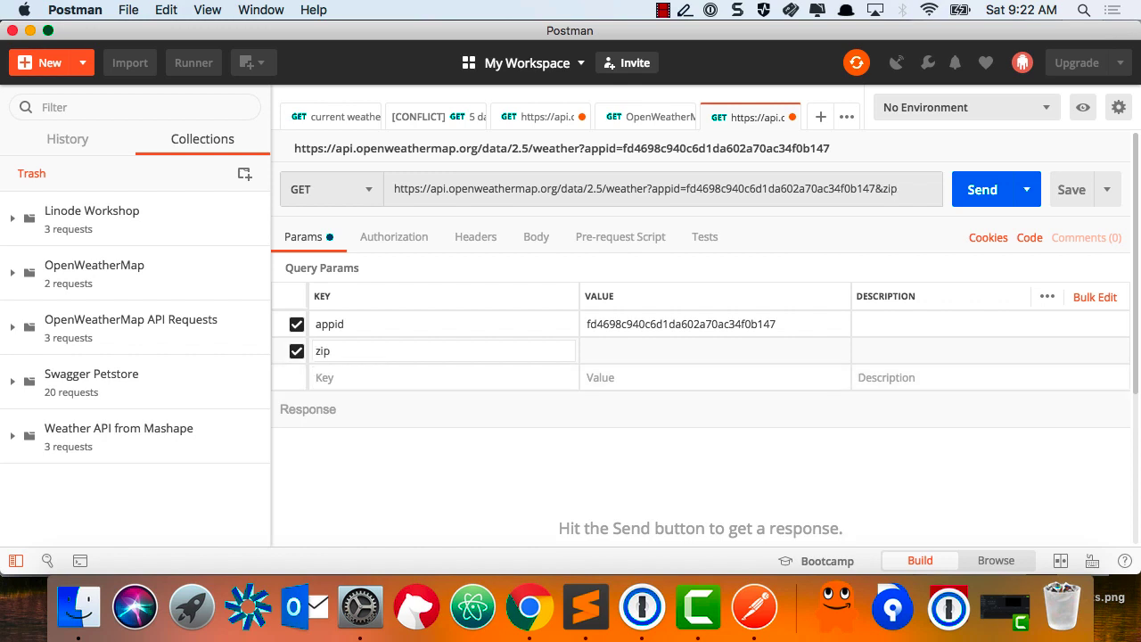
{"action": "left_click", "coordinate": [620, 348]}
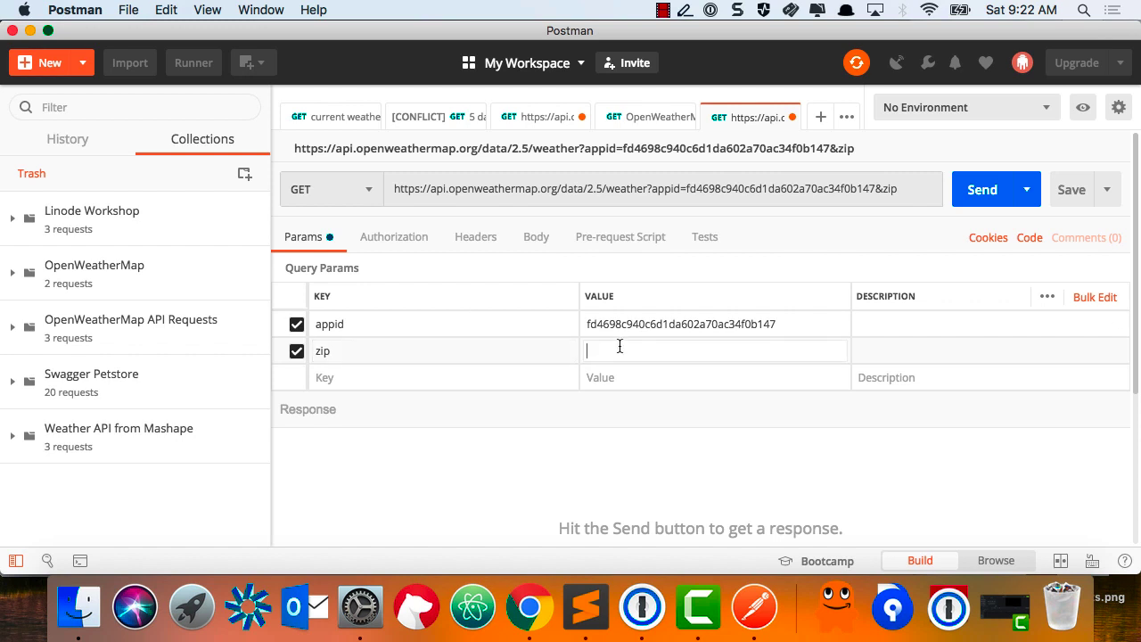
{"action": "type", "text": "27613"}
Add a units query parameter with the value imperial, checking the value against the activity's instructions in Chrome
{"action": "left_click", "coordinate": [436, 381]}
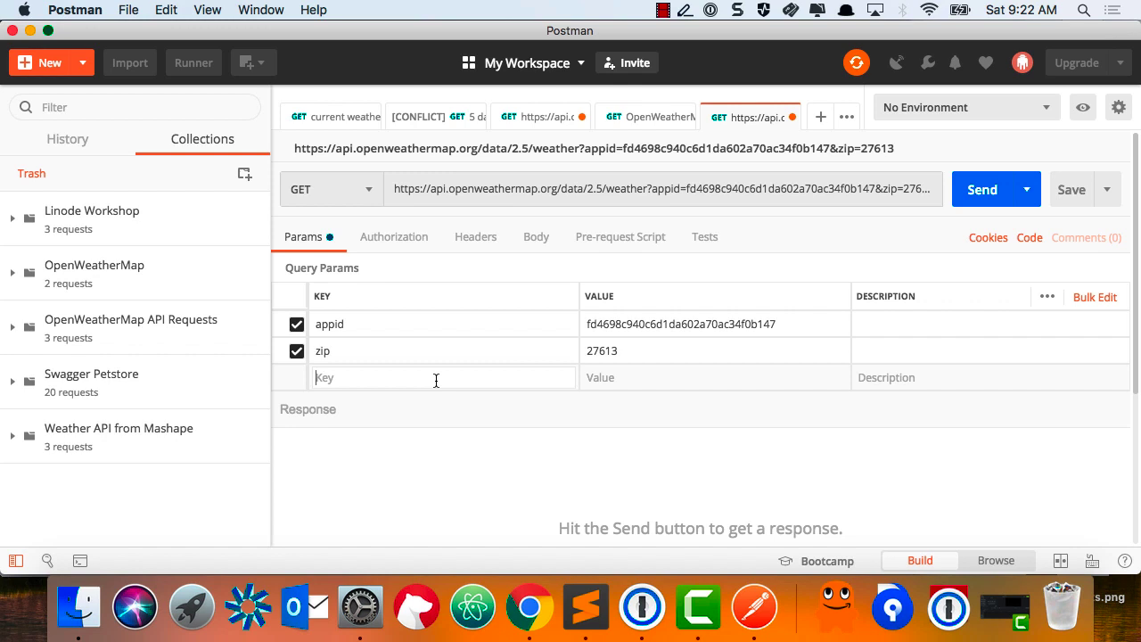
{"action": "type", "text": "units"}
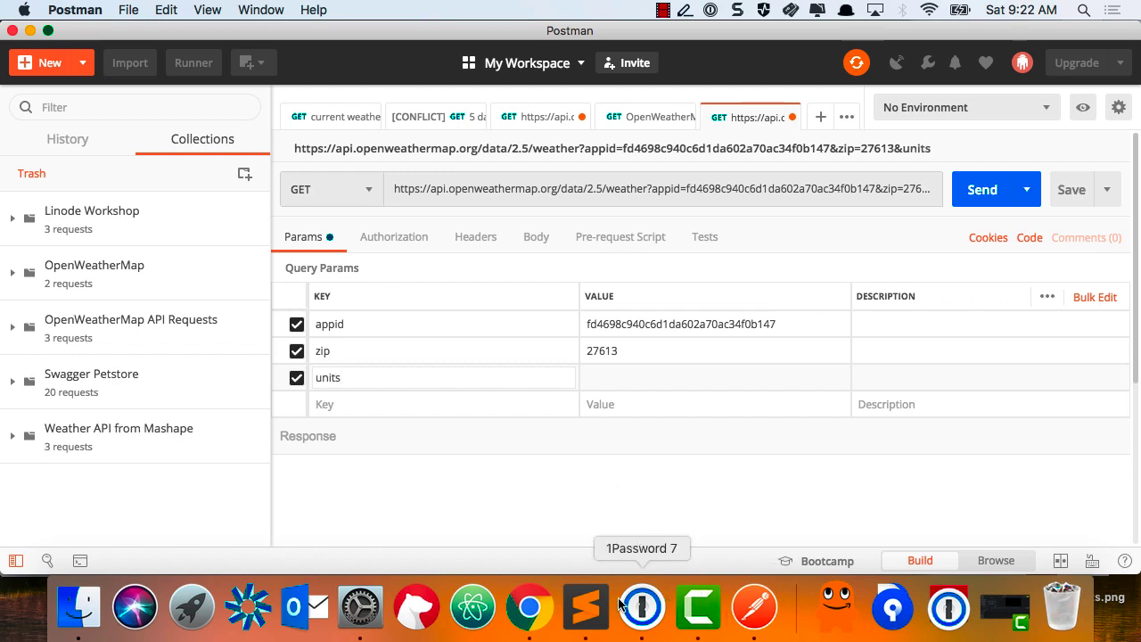
{"action": "left_click", "coordinate": [530, 608]}
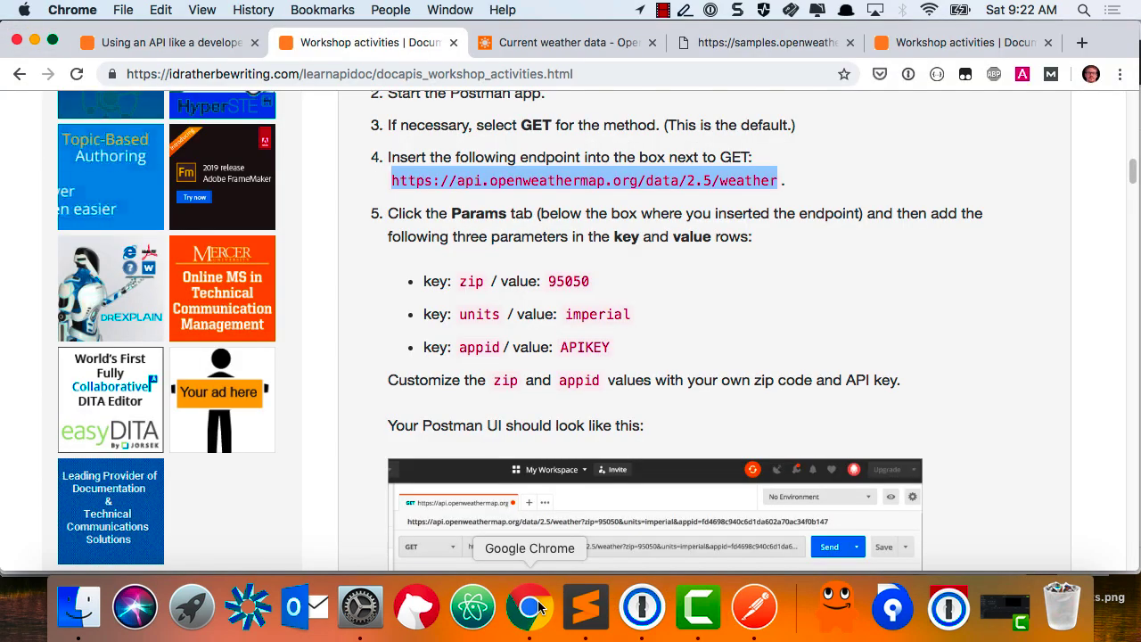
{"action": "left_click", "coordinate": [756, 606]}
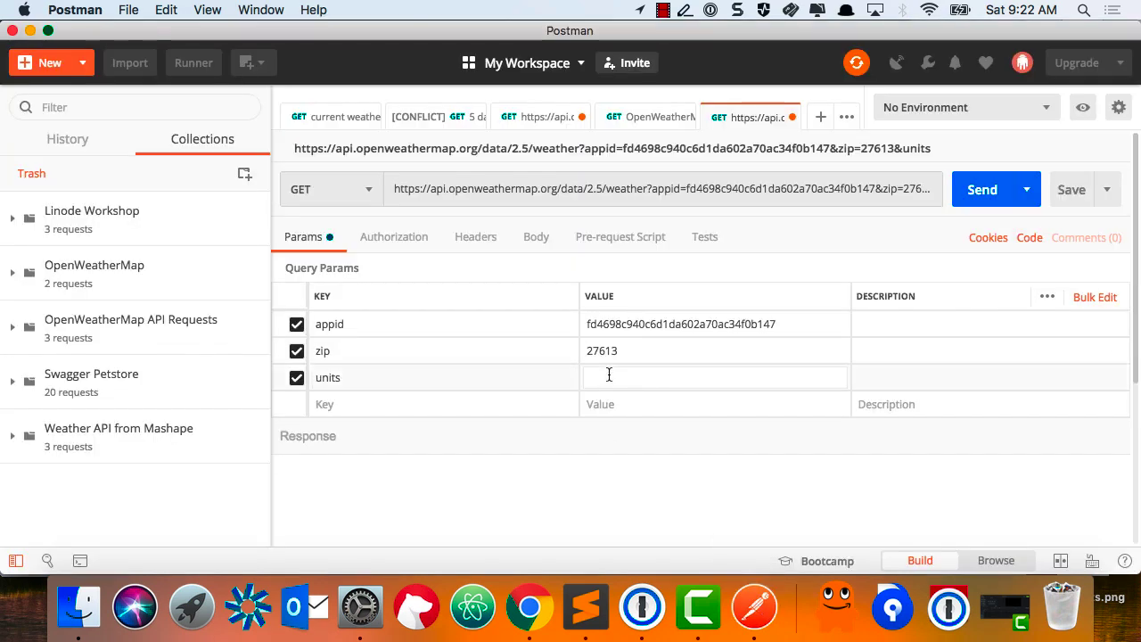
{"action": "left_click", "coordinate": [609, 374]}
{"action": "type", "text": "imperial"}
{"action": "left_click", "coordinate": [529, 501]}
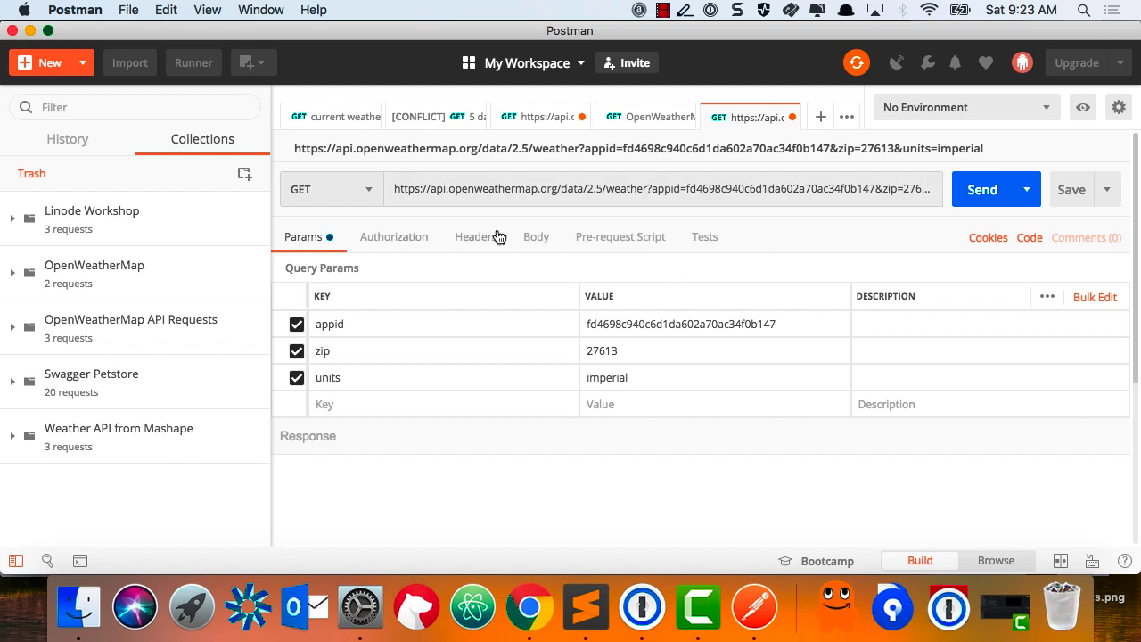
Check the request's Body and Headers settings, and send the current weather GET request with its three query parameters
{"action": "left_click", "coordinate": [537, 238]}
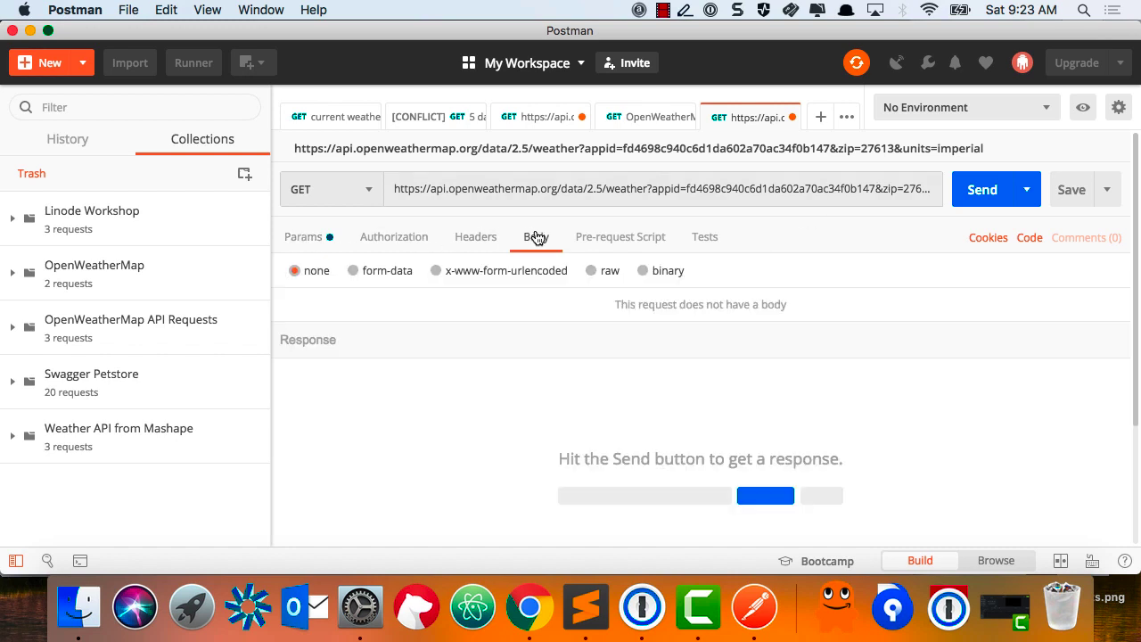
{"action": "left_click", "coordinate": [460, 243]}
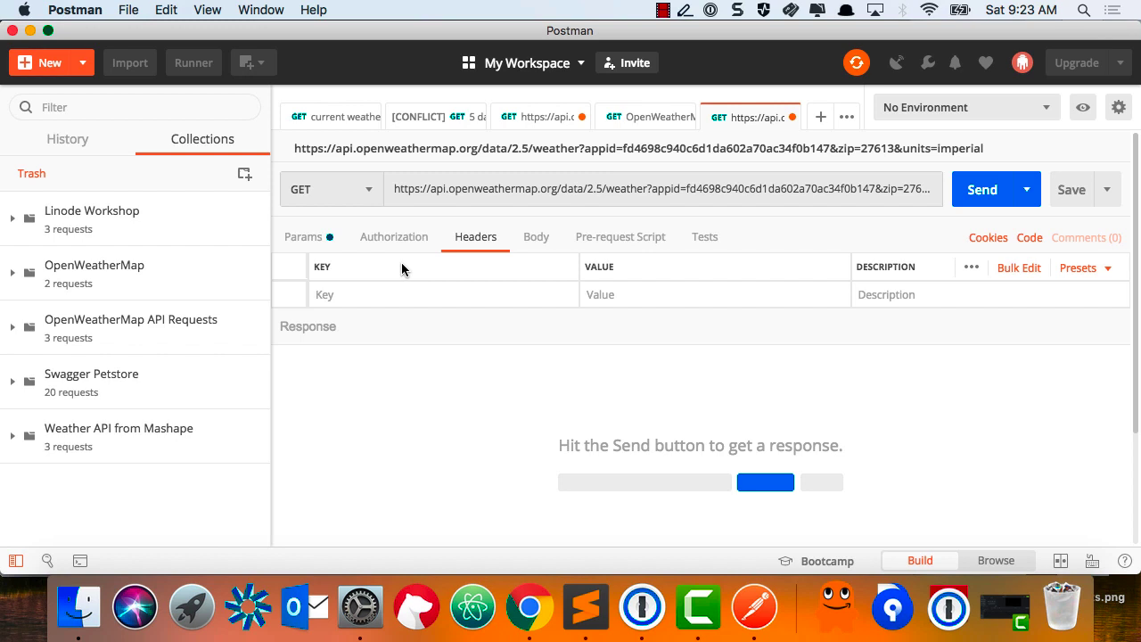
{"action": "left_click", "coordinate": [302, 237]}
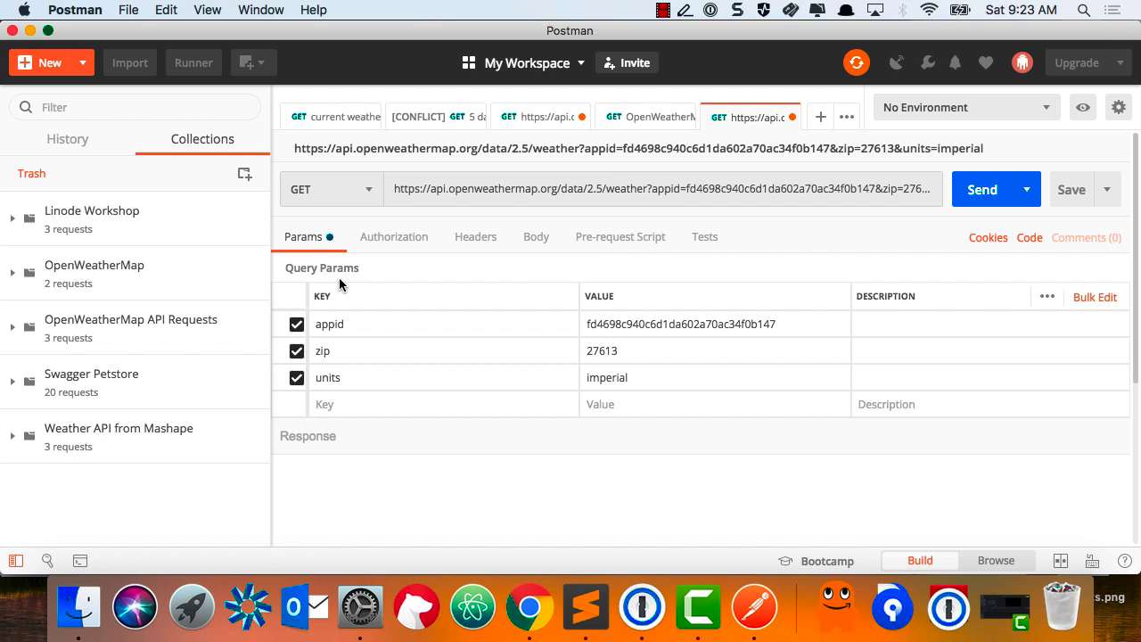
{"action": "left_click", "coordinate": [978, 190]}
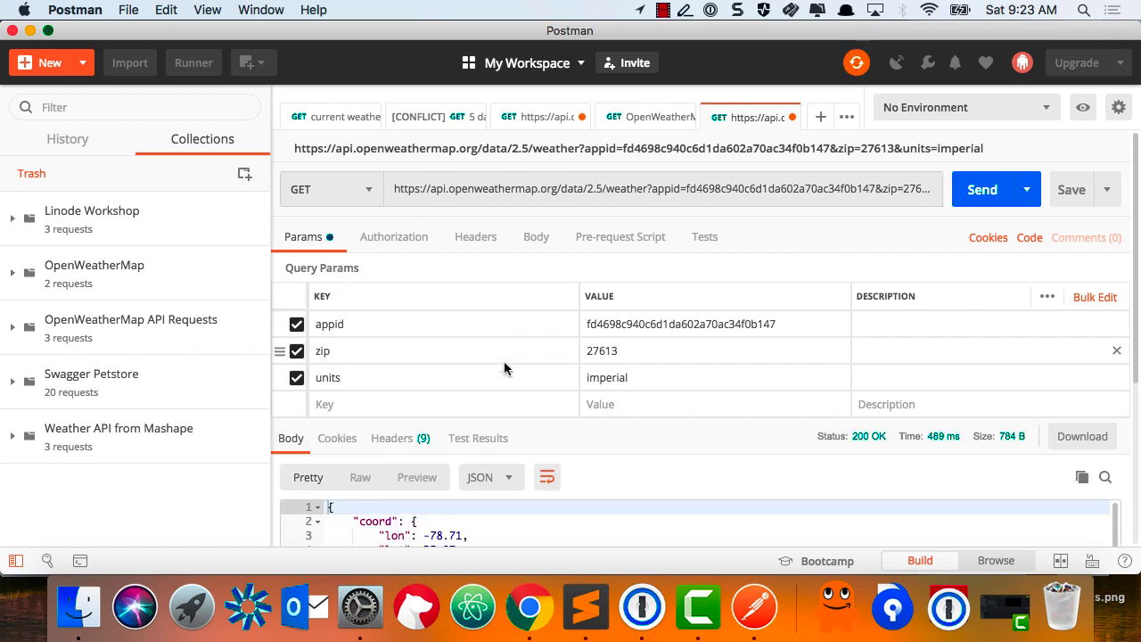
Examine the JSON weather response in both Raw and Pretty formats, reading the Pretty version through to its end
{"action": "scroll", "coordinate": [505, 357], "scroll_direction": "down", "scroll_amount": 5}
{"action": "scroll", "coordinate": [504, 375], "scroll_direction": "up", "scroll_amount": 4}
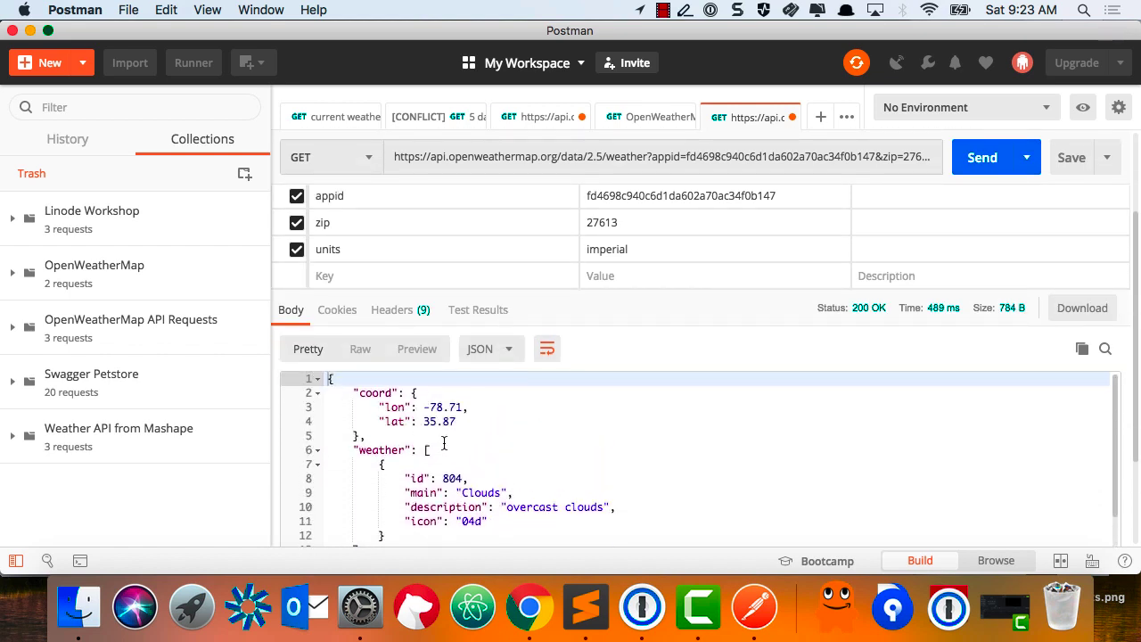
{"action": "left_click", "coordinate": [361, 348]}
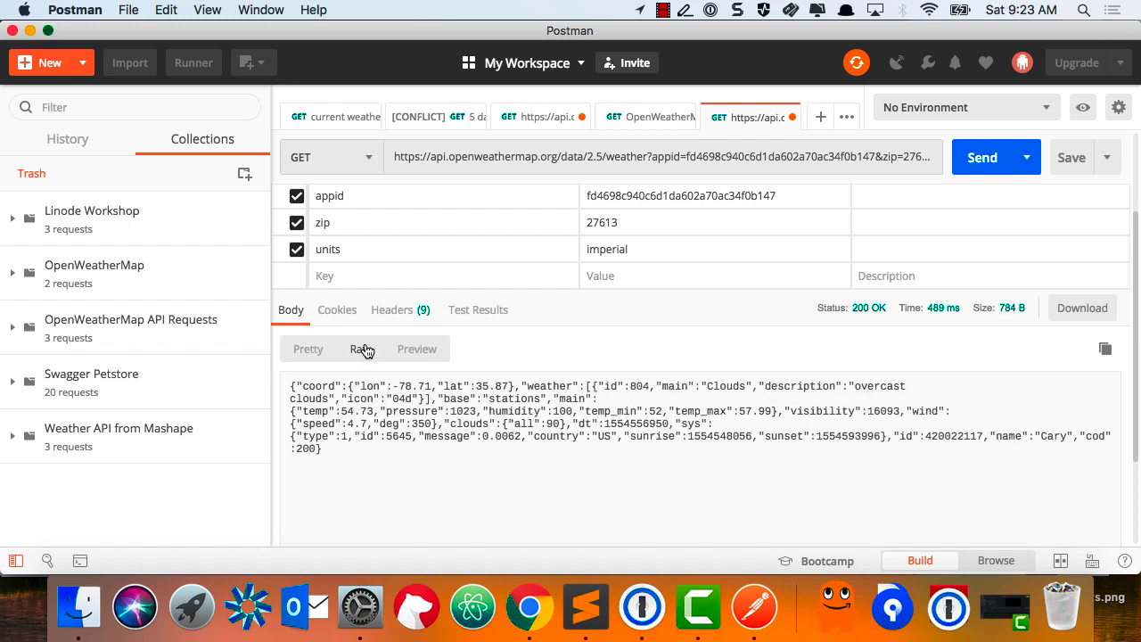
{"action": "left_click", "coordinate": [296, 350]}
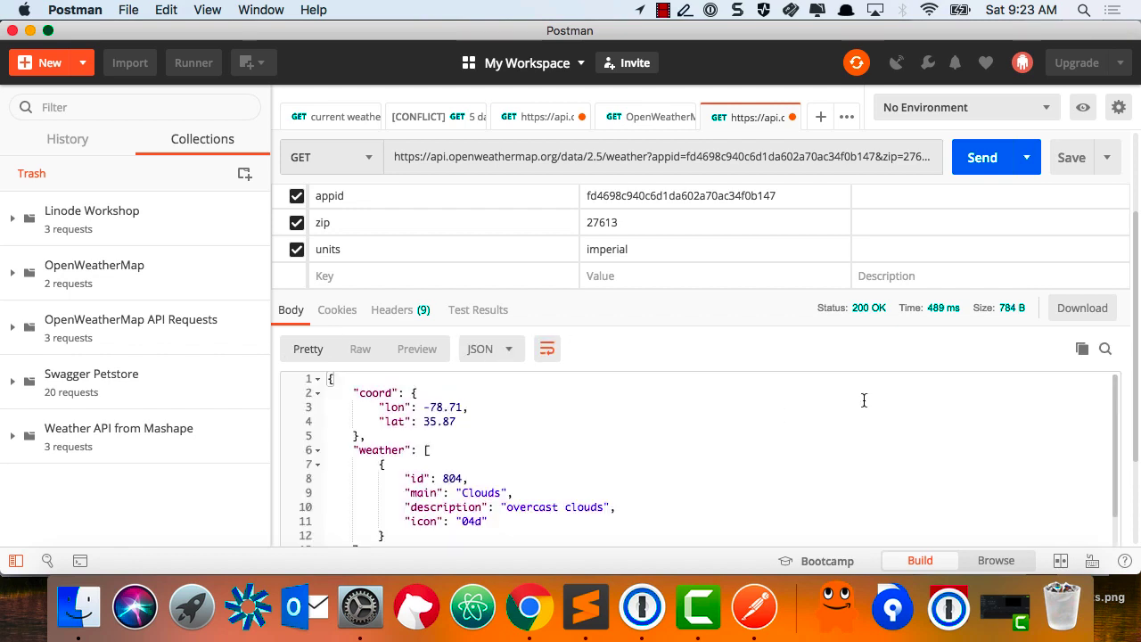
{"action": "scroll", "coordinate": [1122, 308], "scroll_direction": "down", "scroll_amount": 2}
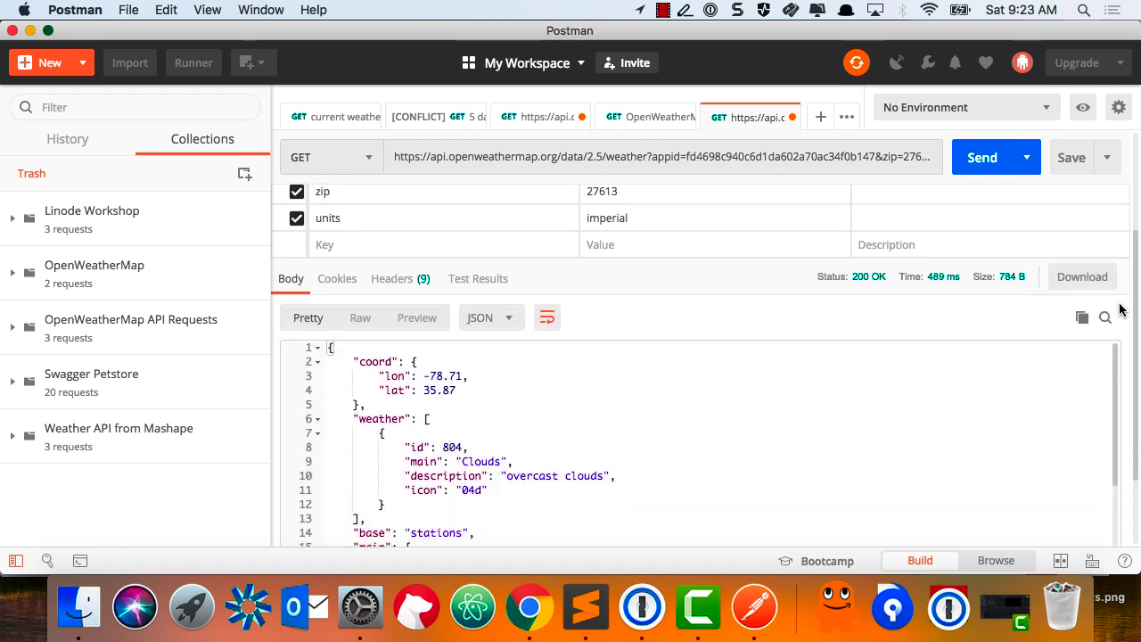
{"action": "scroll", "coordinate": [1122, 308], "scroll_direction": "down", "scroll_amount": 3}
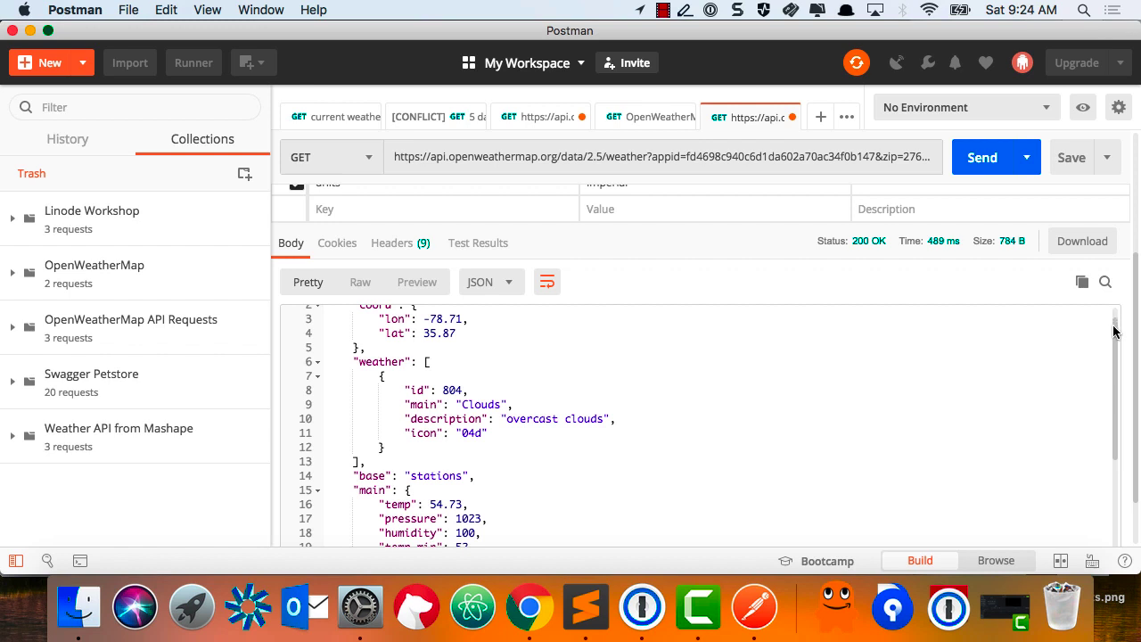
{"action": "left_click_drag", "start_coordinate": [1113, 331], "coordinate": [1112, 484]}
{"action": "scroll", "coordinate": [769, 434], "scroll_direction": "down", "scroll_amount": 1}
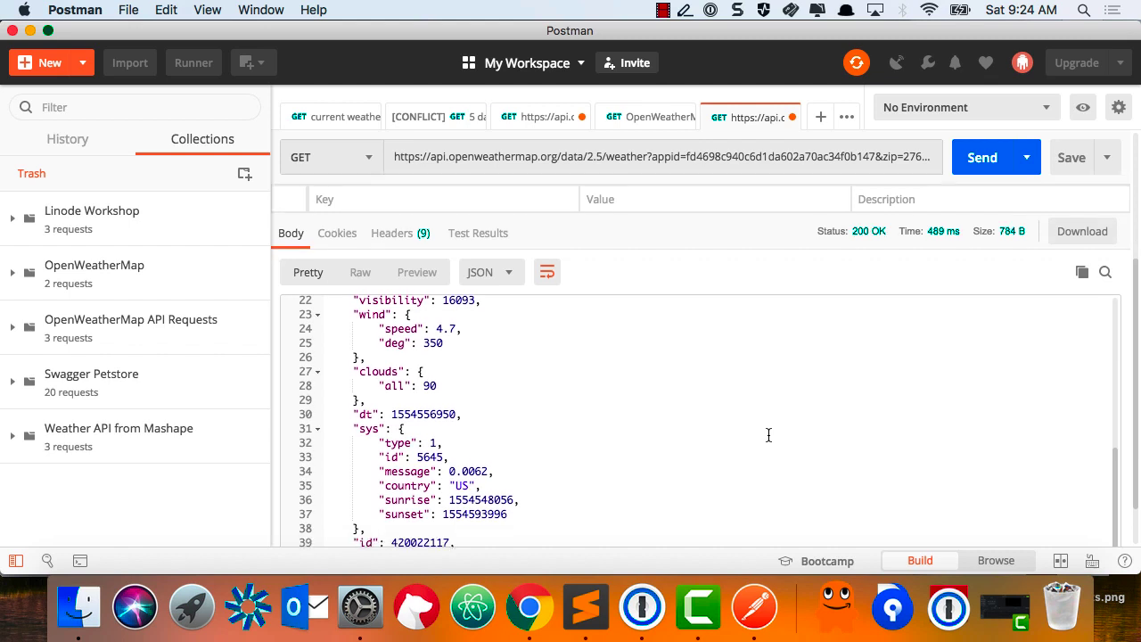
{"action": "scroll", "coordinate": [768, 434], "scroll_direction": "down", "scroll_amount": 2}
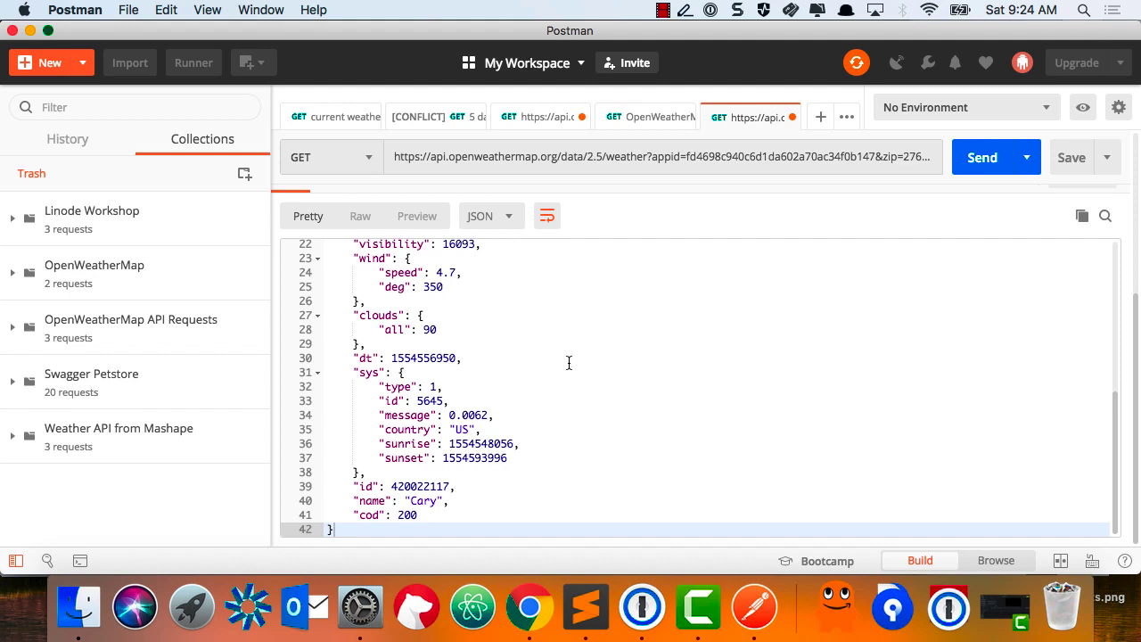
Switch to Chrome, show the API keys page of the OpenWeatherMap account, and highlight the default API key
{"action": "left_click", "coordinate": [530, 607]}
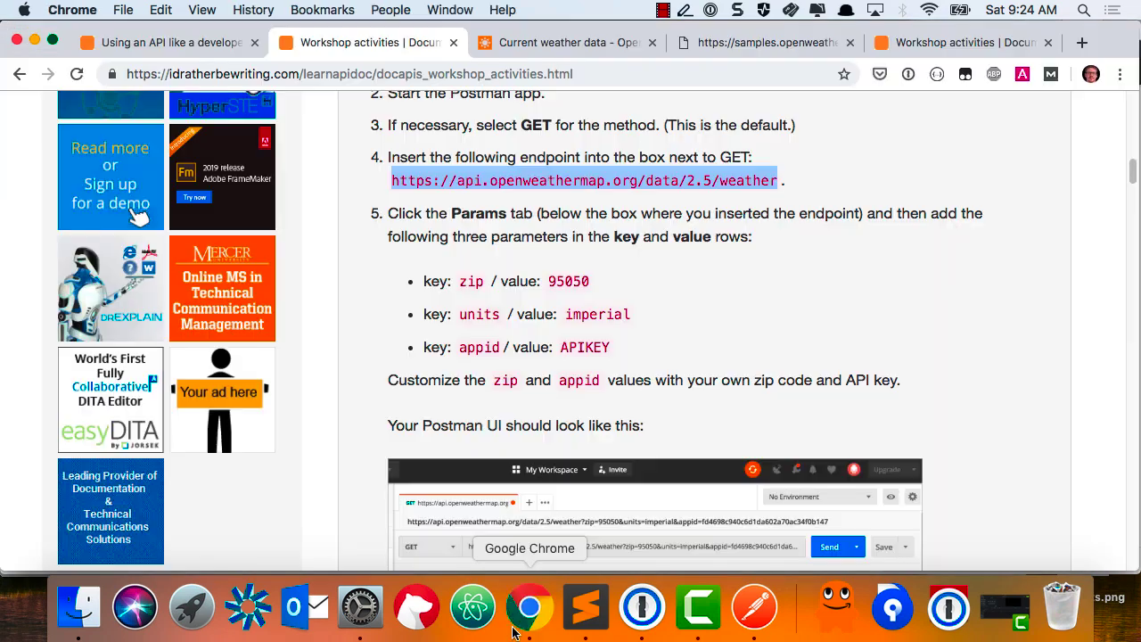
{"action": "left_click", "coordinate": [589, 40]}
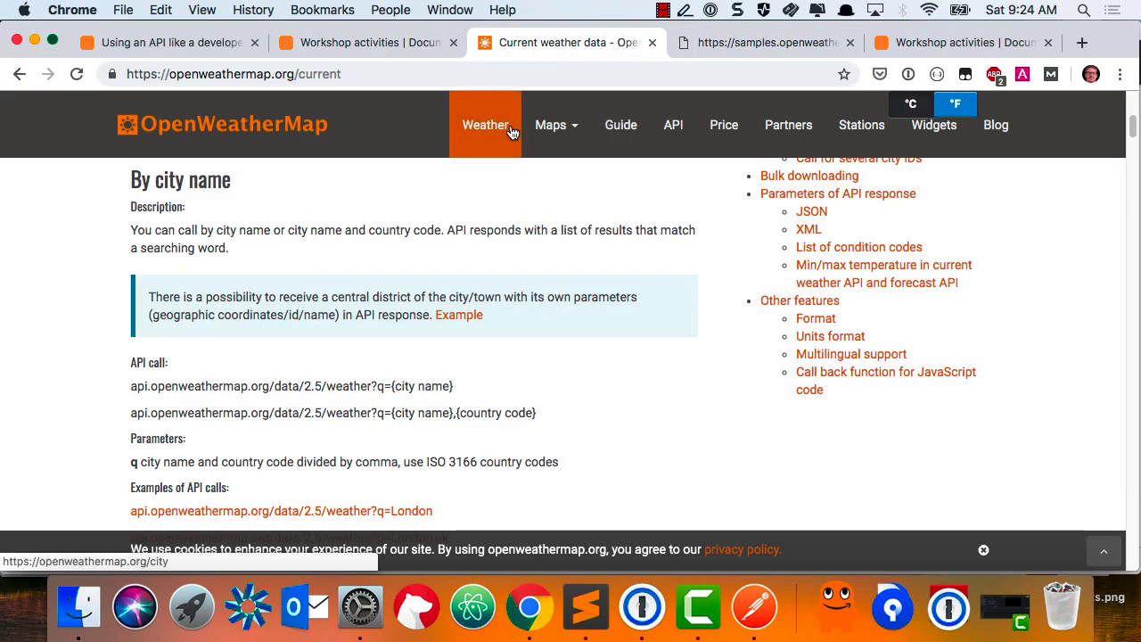
{"action": "left_click", "coordinate": [672, 125]}
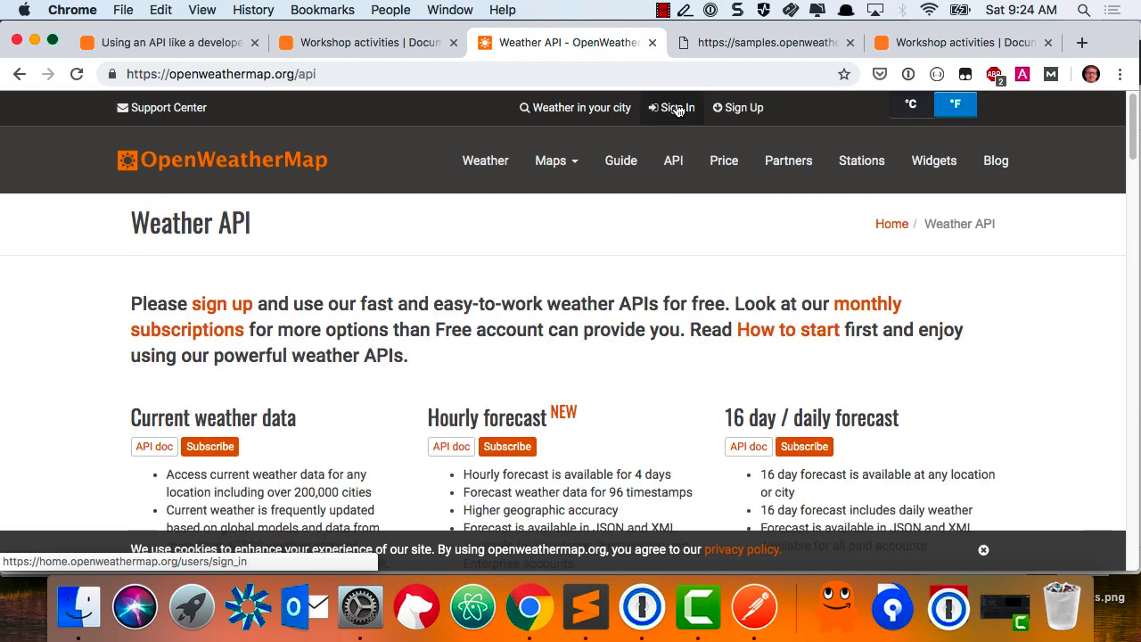
{"action": "left_click", "coordinate": [677, 109]}
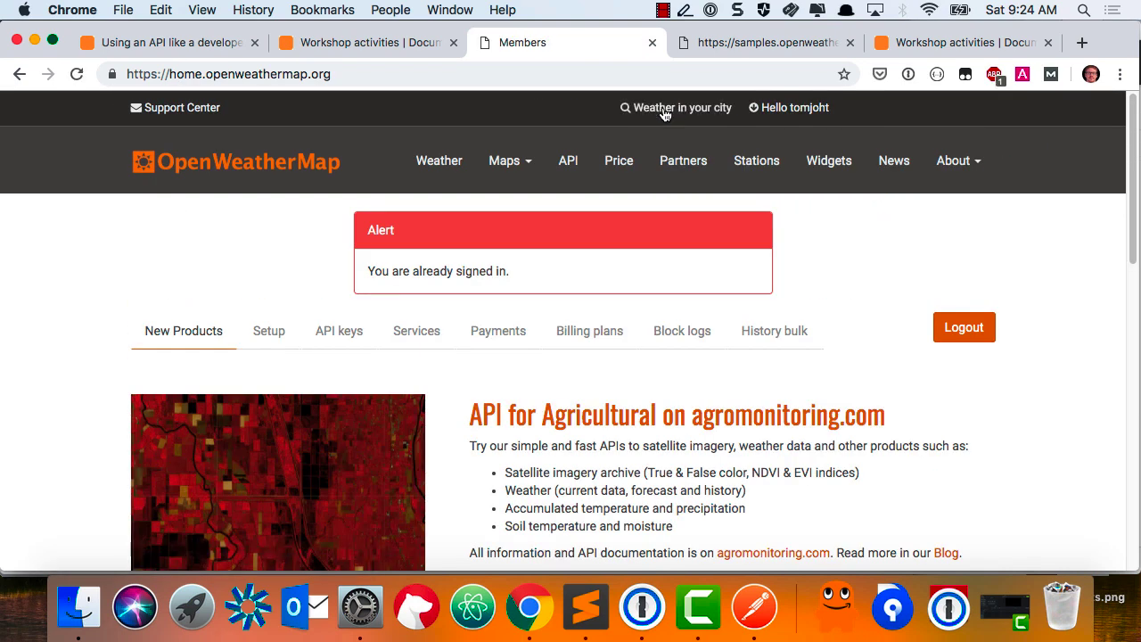
{"action": "left_click", "coordinate": [348, 333]}
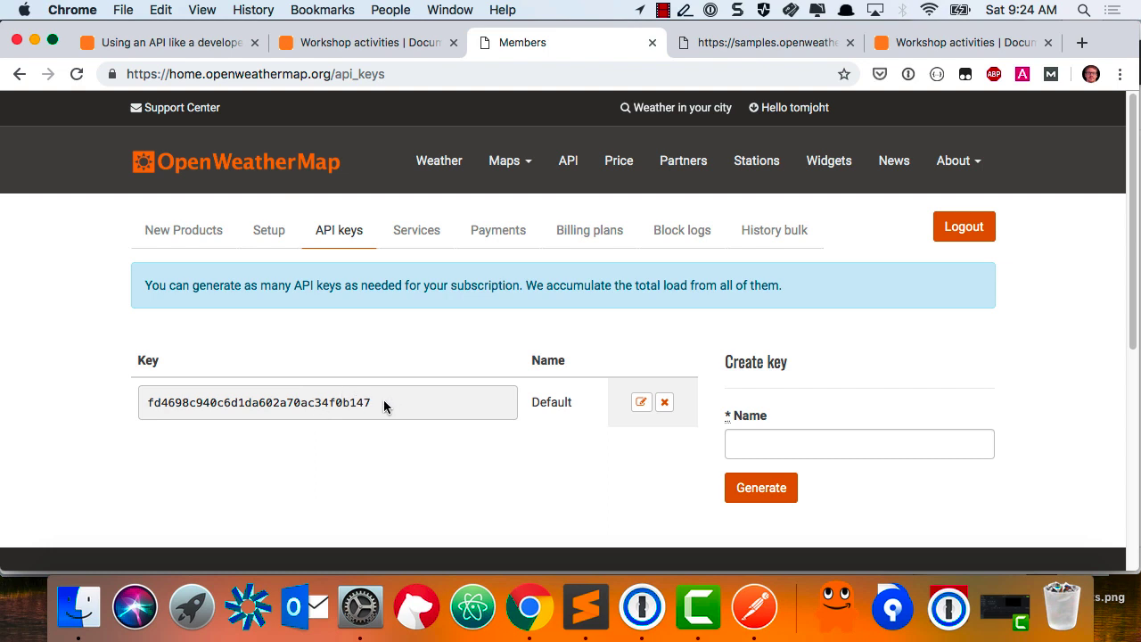
{"action": "left_click_drag", "start_coordinate": [383, 402], "coordinate": [145, 402]}
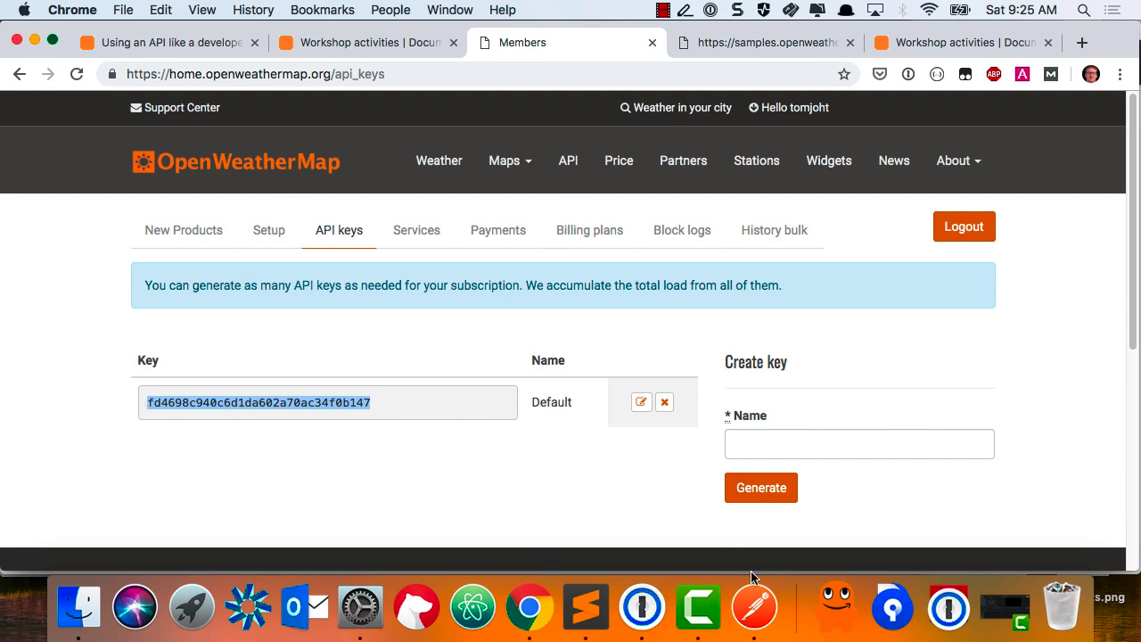
Switch to Postman and review the request's query parameters and the weather, main, wind and sys sections of the JSON response
{"action": "left_click", "coordinate": [754, 606]}
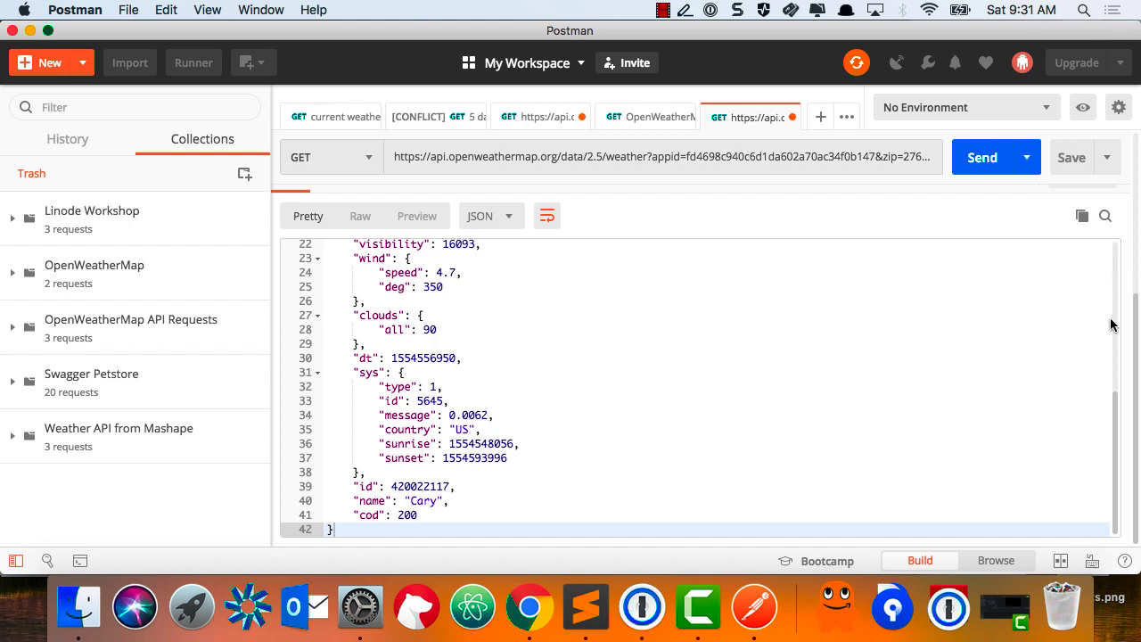
{"action": "left_click_drag", "start_coordinate": [1137, 303], "coordinate": [1135, 278]}
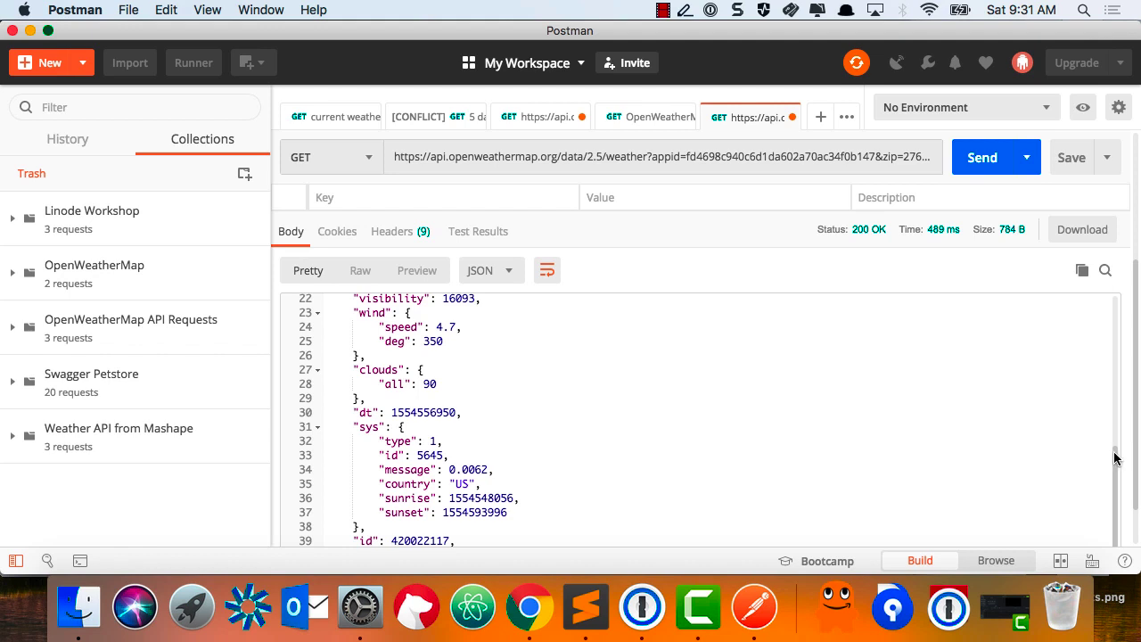
{"action": "left_click_drag", "start_coordinate": [1115, 456], "coordinate": [1129, 332]}
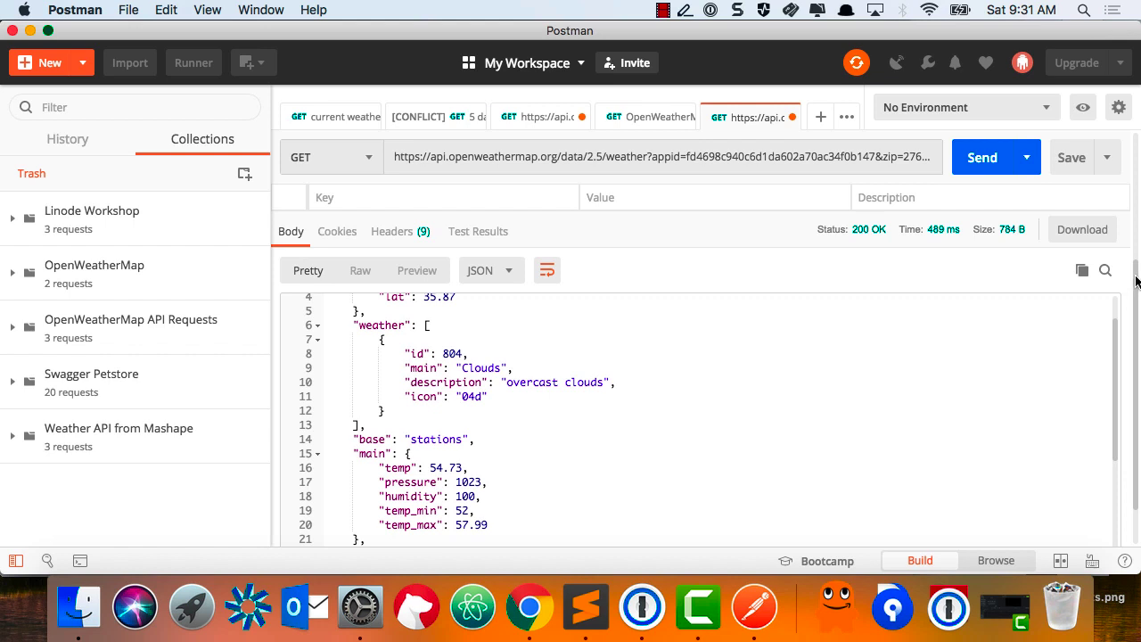
{"action": "left_click_drag", "start_coordinate": [1138, 278], "coordinate": [1132, 141]}
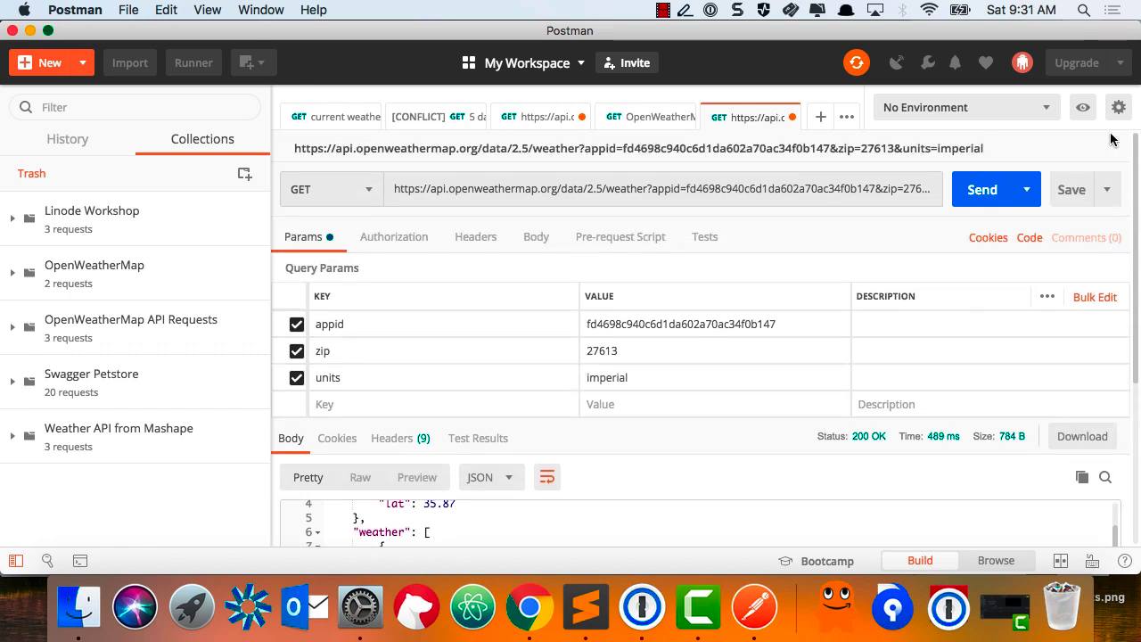
{"action": "scroll", "coordinate": [494, 336], "scroll_direction": "down", "scroll_amount": 10}
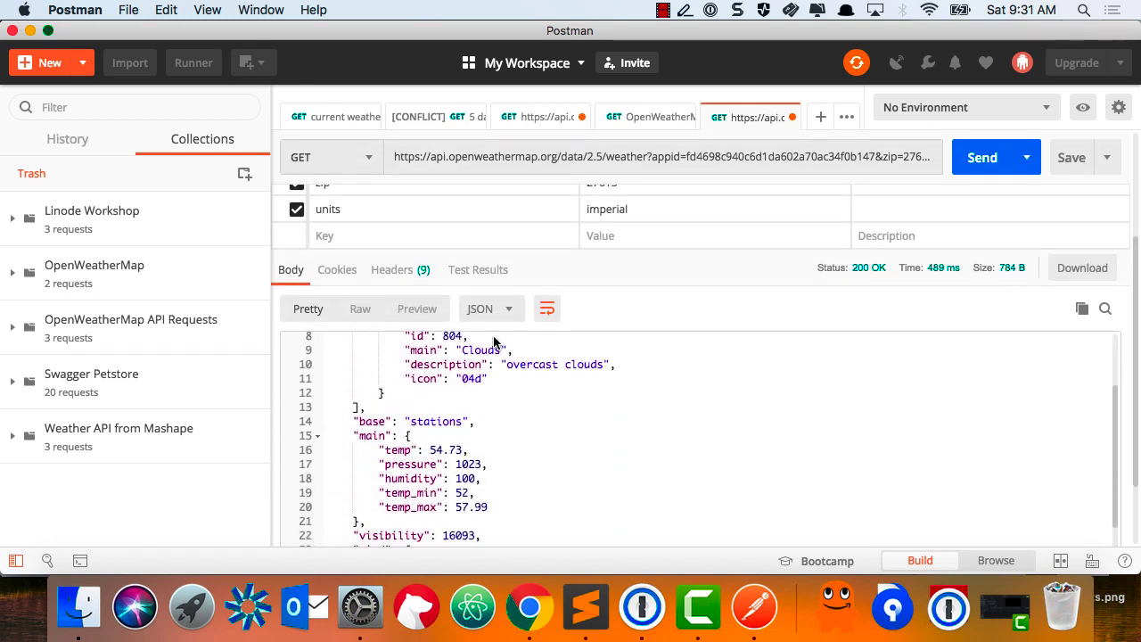
{"action": "scroll", "coordinate": [474, 242], "scroll_direction": "up", "scroll_amount": 5}
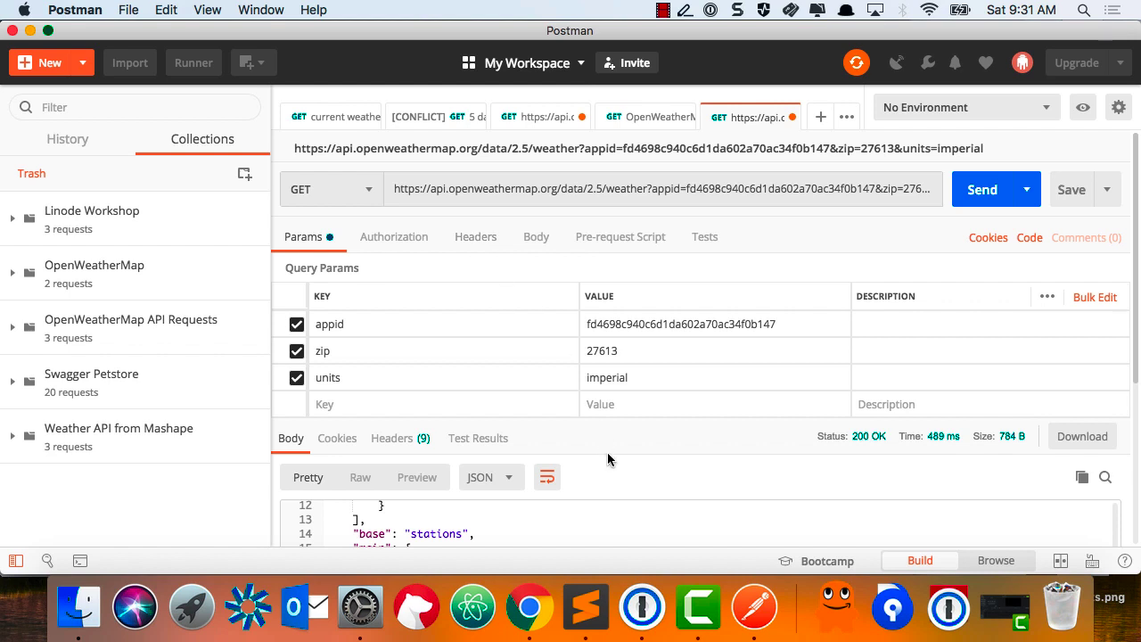
{"action": "scroll", "coordinate": [607, 452], "scroll_direction": "down", "scroll_amount": 5}
{"action": "scroll", "coordinate": [776, 361], "scroll_direction": "down", "scroll_amount": 5}
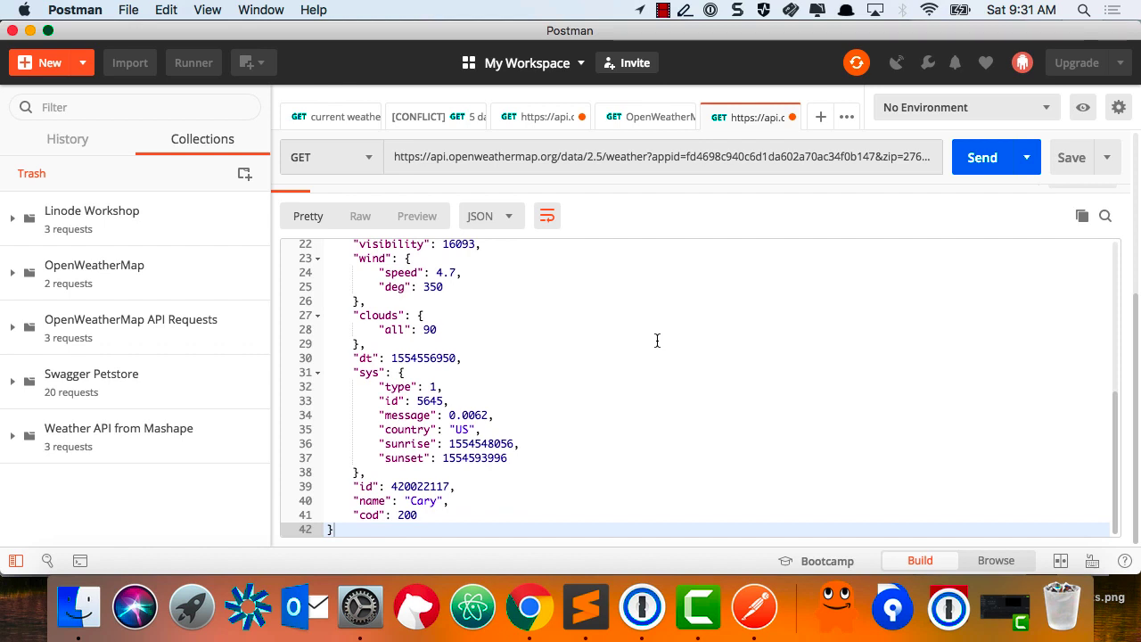
{"action": "scroll", "coordinate": [657, 341], "scroll_direction": "up", "scroll_amount": 1}
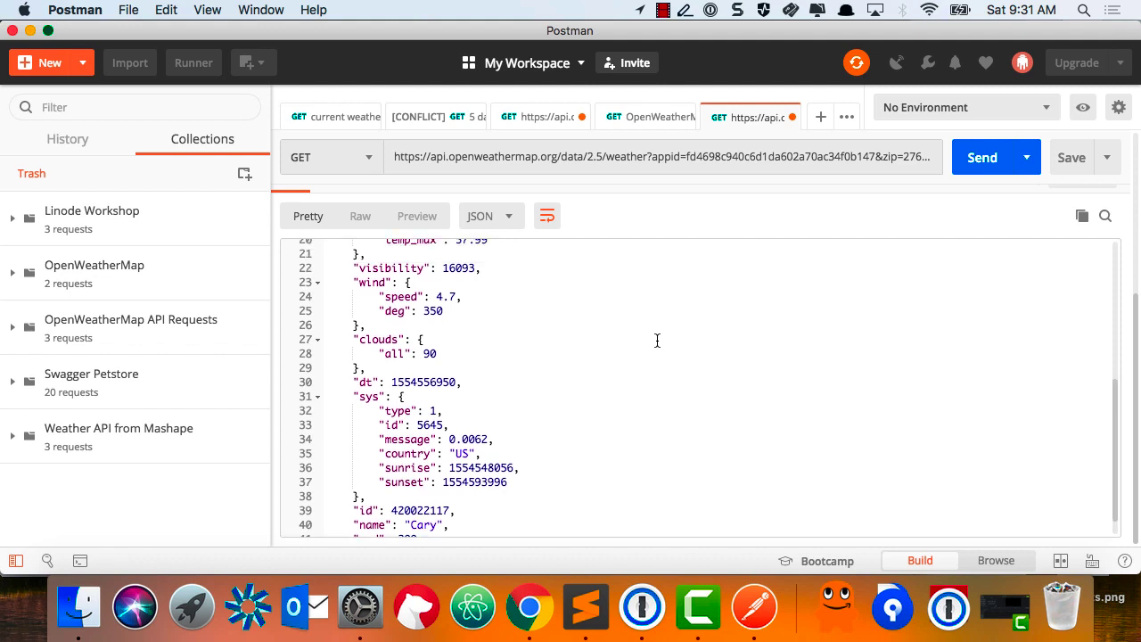
{"action": "scroll", "coordinate": [658, 341], "scroll_direction": "up", "scroll_amount": 5}
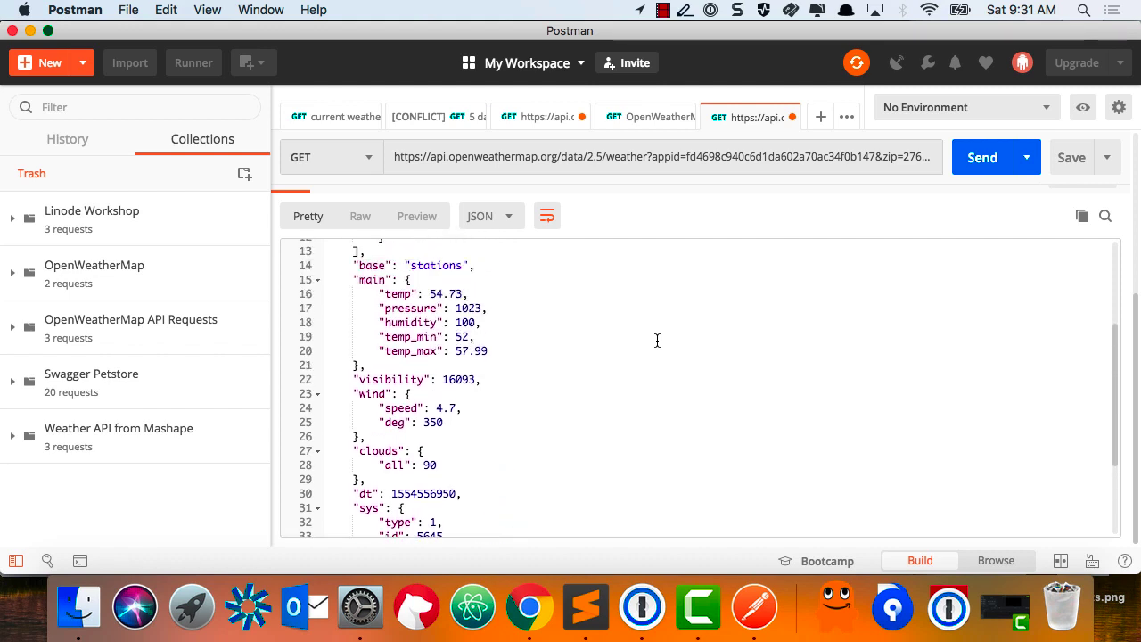
{"action": "scroll", "coordinate": [657, 340], "scroll_direction": "up", "scroll_amount": 2}
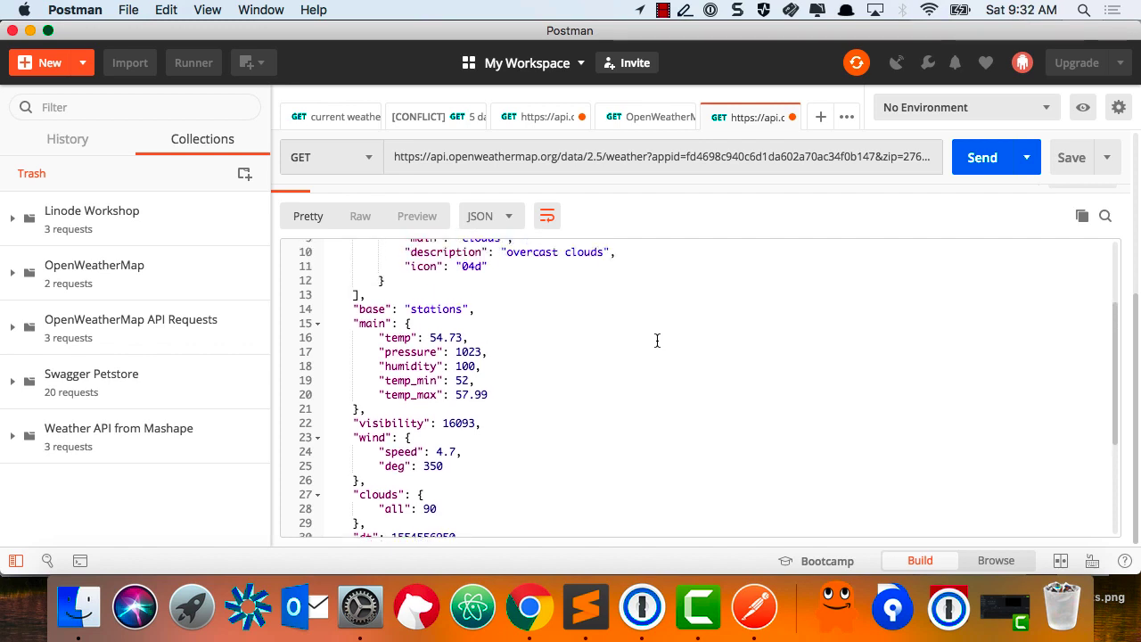
{"action": "scroll", "coordinate": [658, 341], "scroll_direction": "up", "scroll_amount": 4}
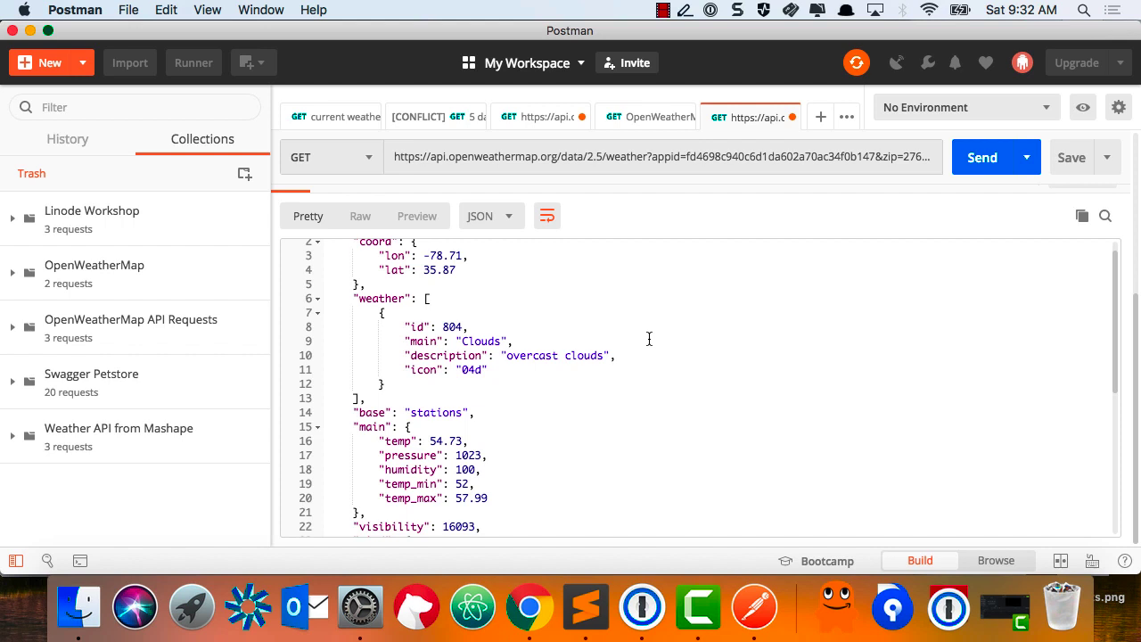
{"action": "scroll", "coordinate": [633, 341], "scroll_direction": "up", "scroll_amount": 1}
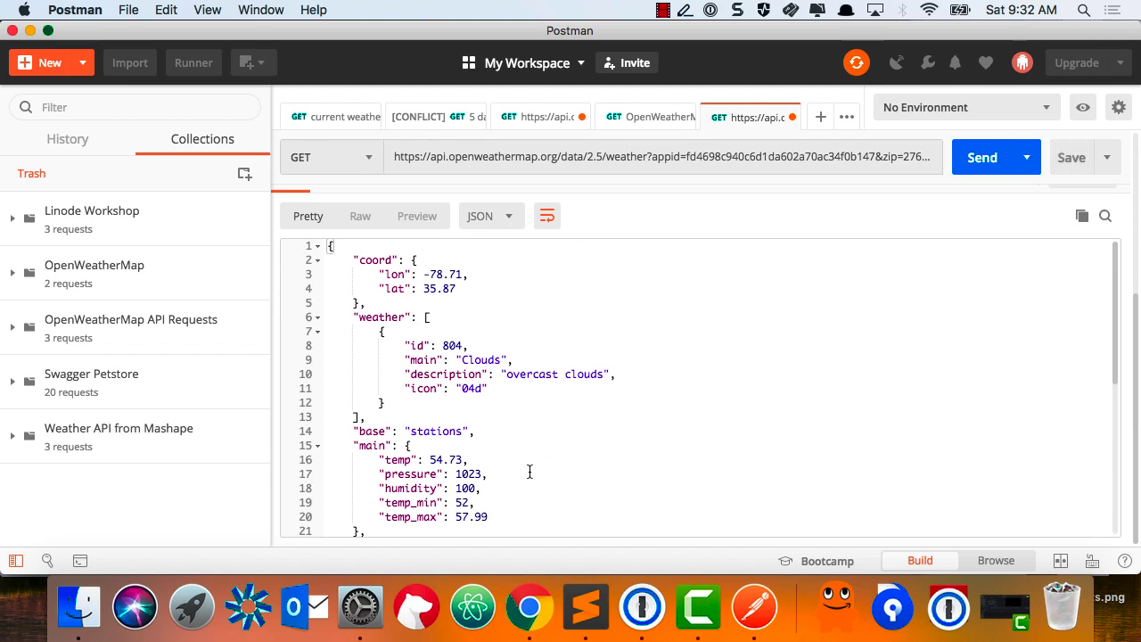
Switch to Chrome, preview the workshop's curl slide, and return to the Activity 2c slide
{"action": "left_click", "coordinate": [535, 624]}
{"action": "left_click", "coordinate": [209, 50]}
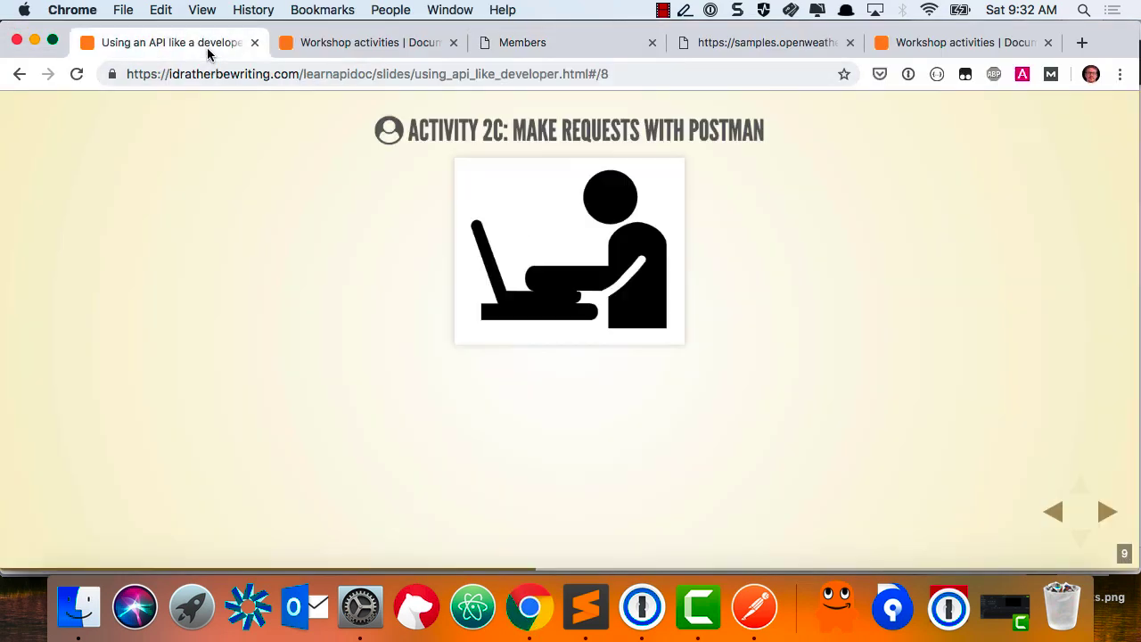
{"action": "key", "text": "Right"}
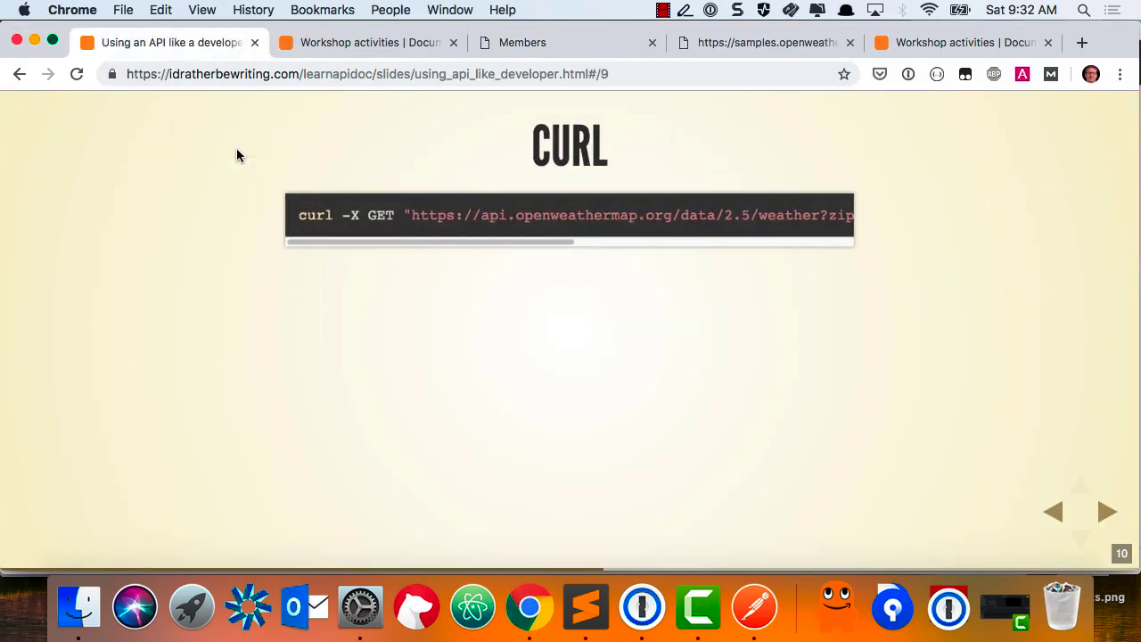
{"action": "key", "text": "Left"}
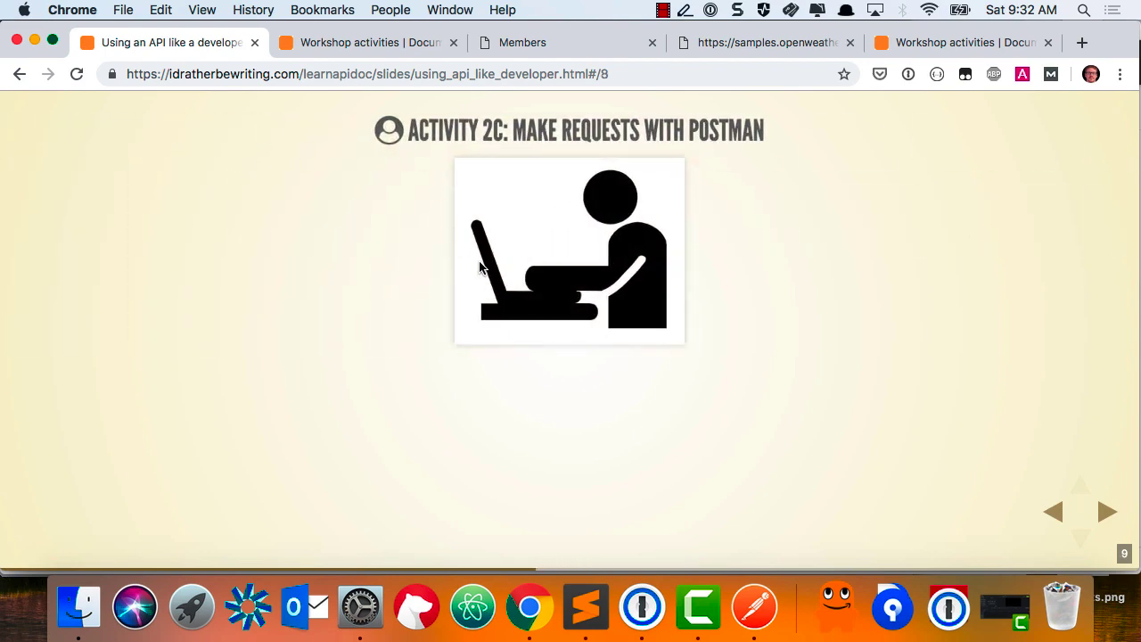
Switch to Postman and start saving the request with the name "Raleigh request basic" and description "this is a description"
{"action": "left_click", "coordinate": [750, 600]}
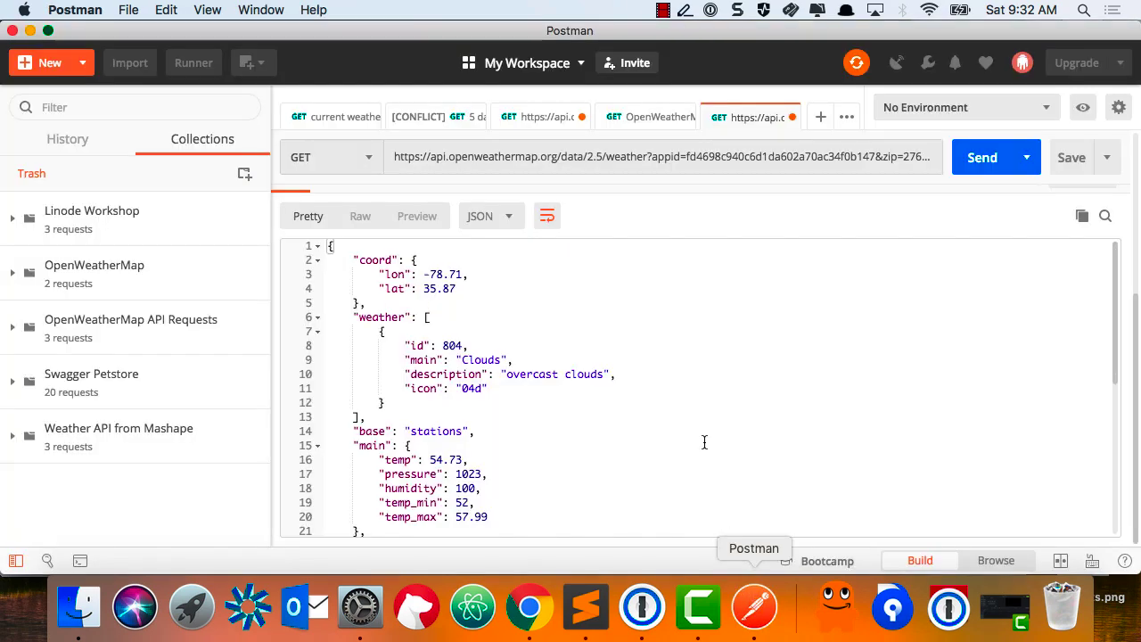
{"action": "left_click", "coordinate": [1075, 170]}
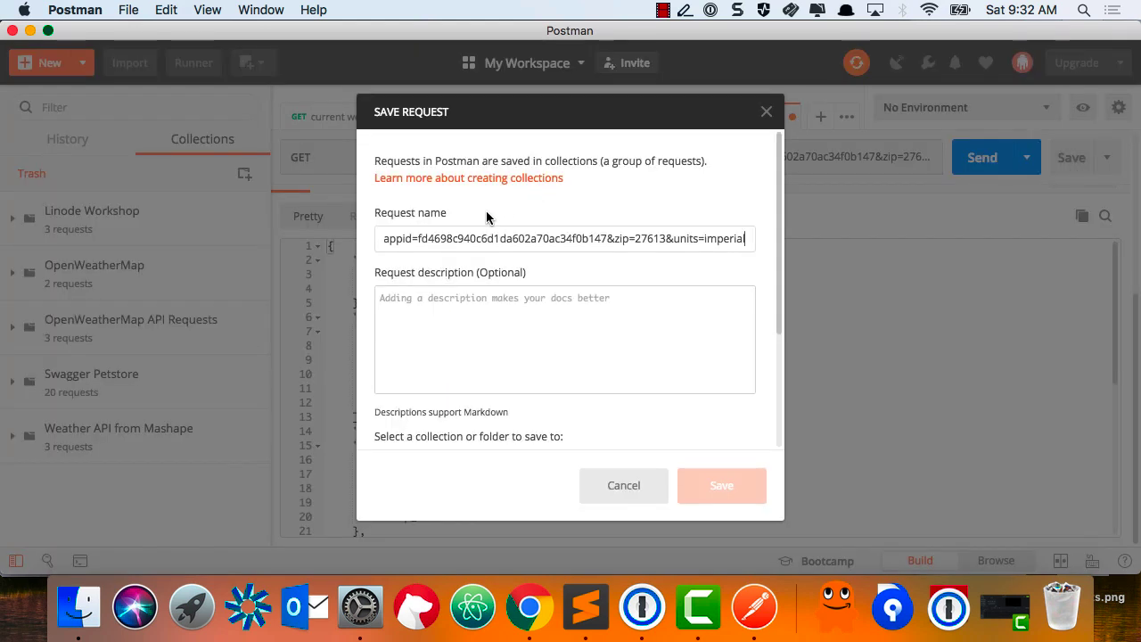
{"action": "triple_click", "coordinate": [459, 234]}
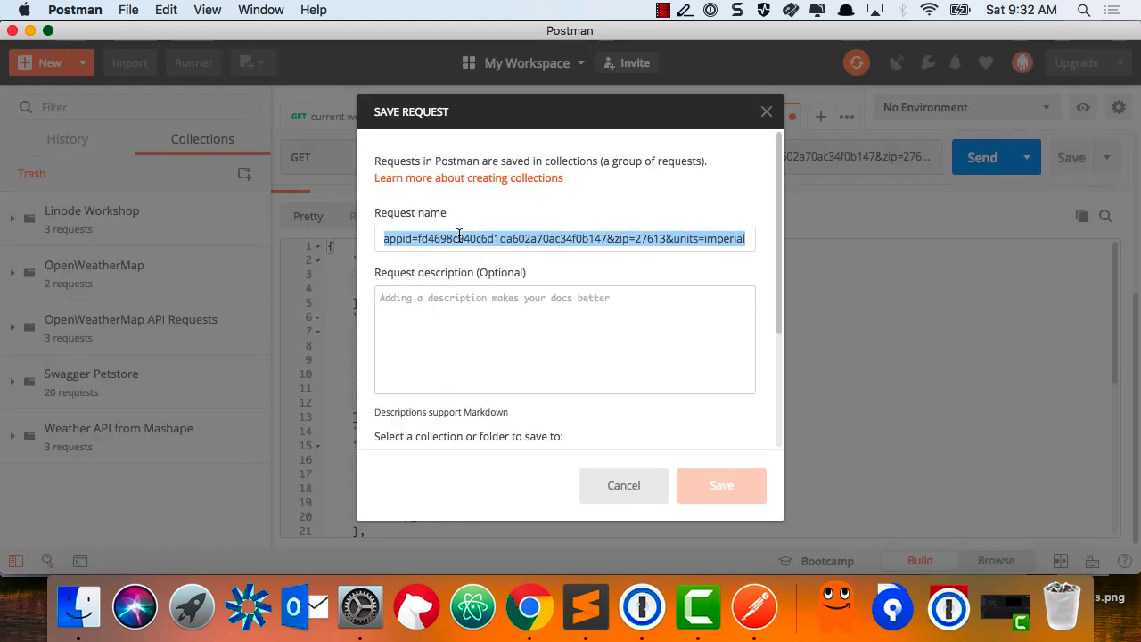
{"action": "type", "text": "Rae"}
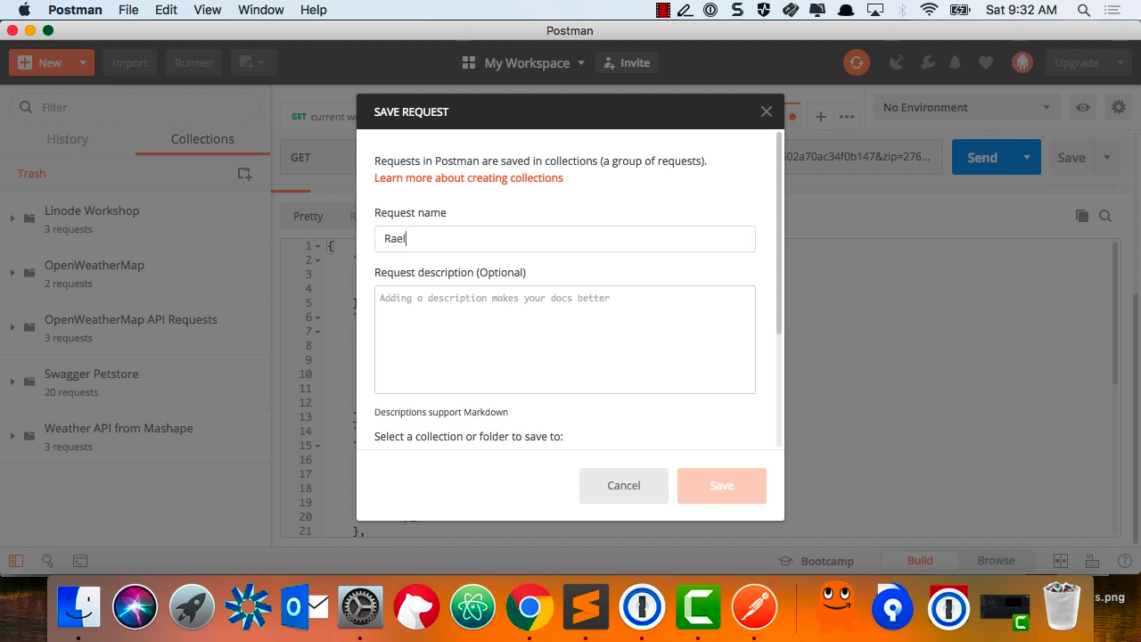
{"action": "key", "text": "BackSpace"}
{"action": "type", "text": "leight"}
{"action": "key", "text": "BackSpace"}
{"action": "type", "text": "request basic"}
{"action": "left_click", "coordinate": [447, 305]}
{"action": "type", "text": "this is a de"}
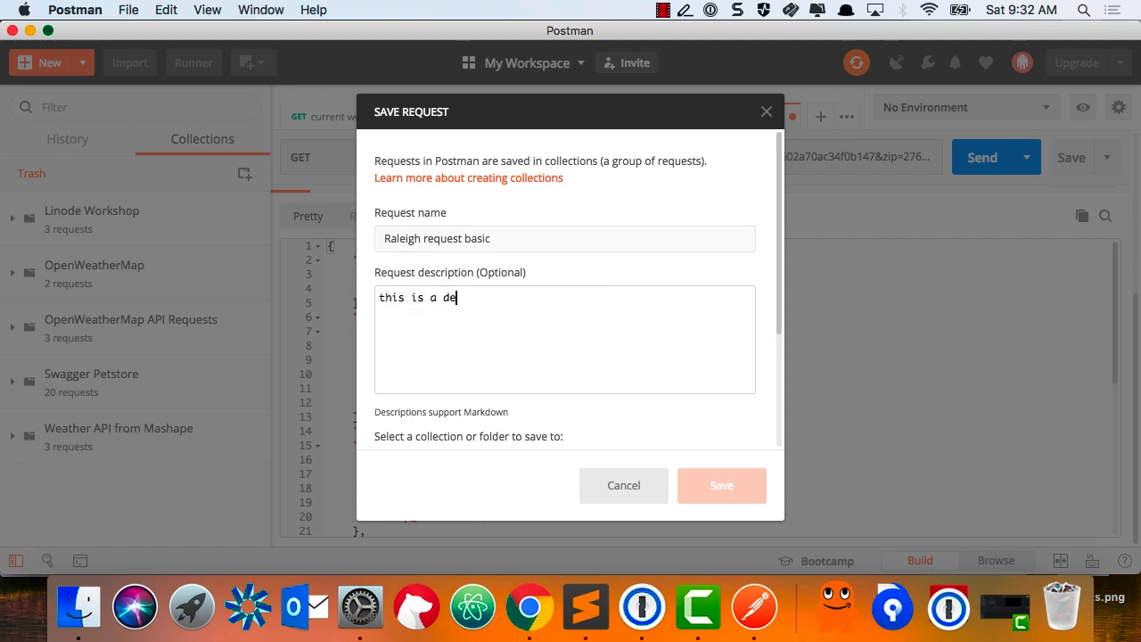
{"action": "type", "text": "scription"}
Create a new collection named "Raleigh Workshop" as the save destination for the request
{"action": "scroll", "coordinate": [472, 442], "scroll_direction": "down", "scroll_amount": 3}
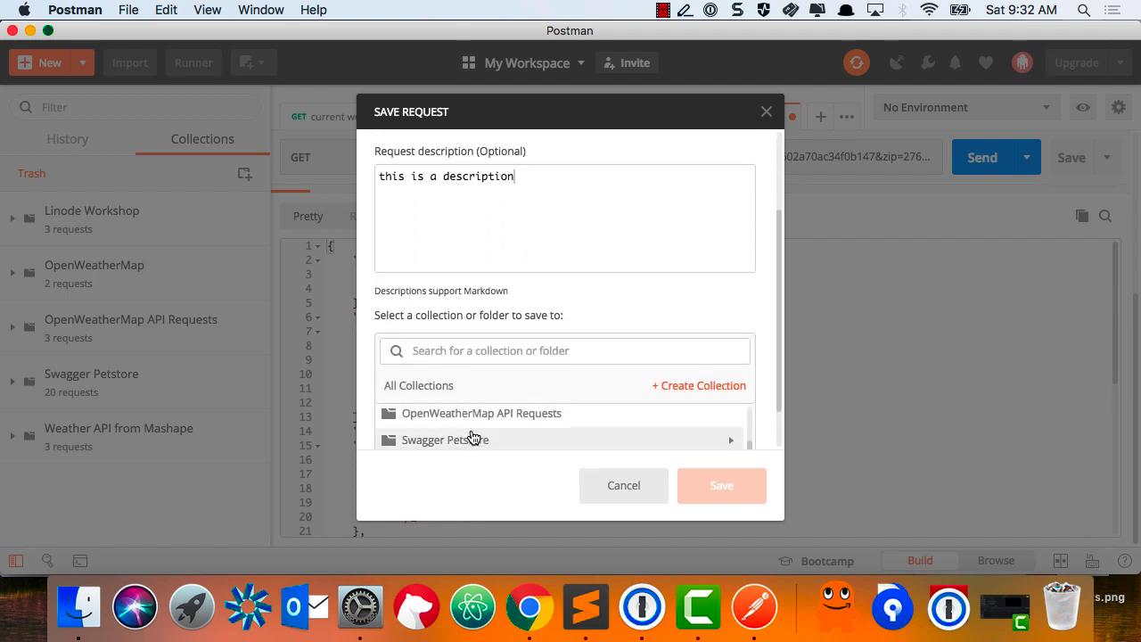
{"action": "scroll", "coordinate": [481, 402], "scroll_direction": "down", "scroll_amount": 2}
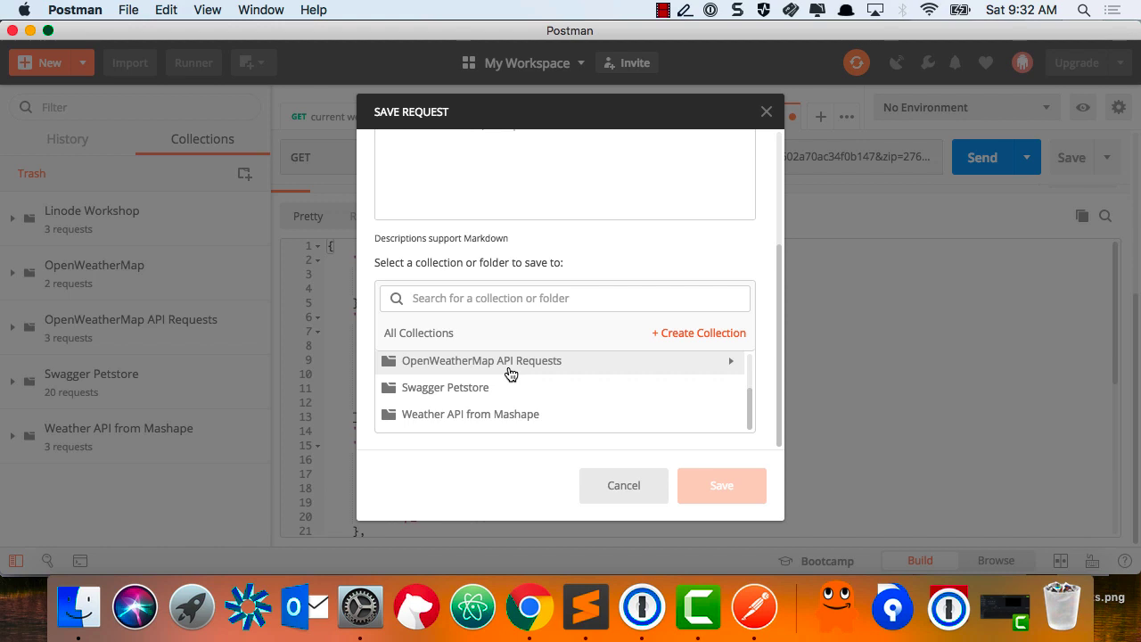
{"action": "left_click", "coordinate": [678, 335]}
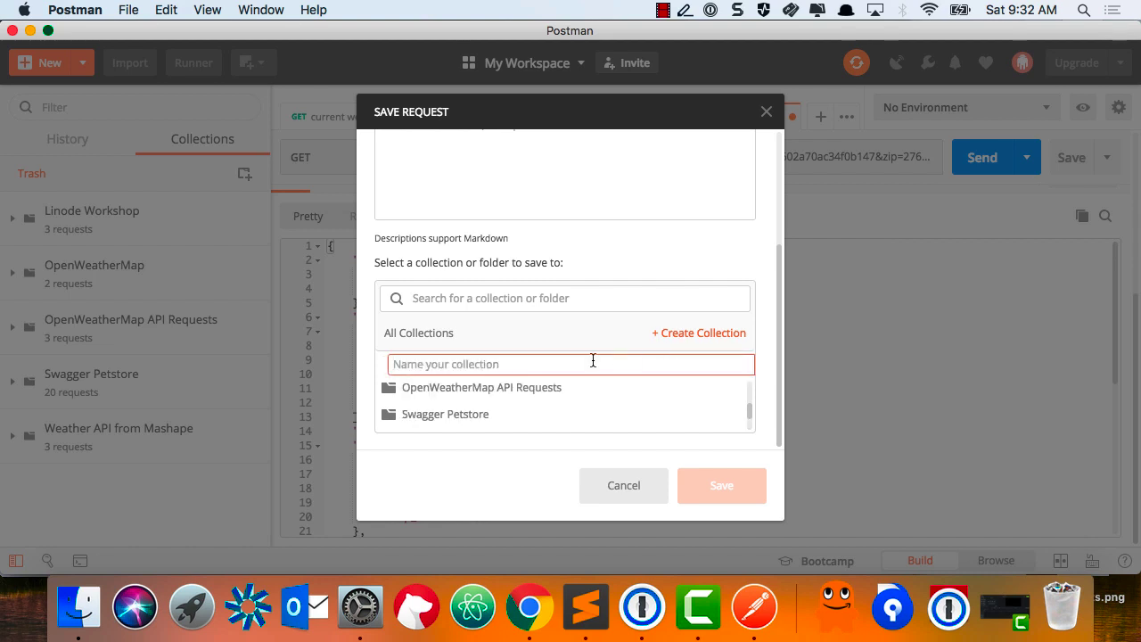
{"action": "type", "text": "Raleigh"}
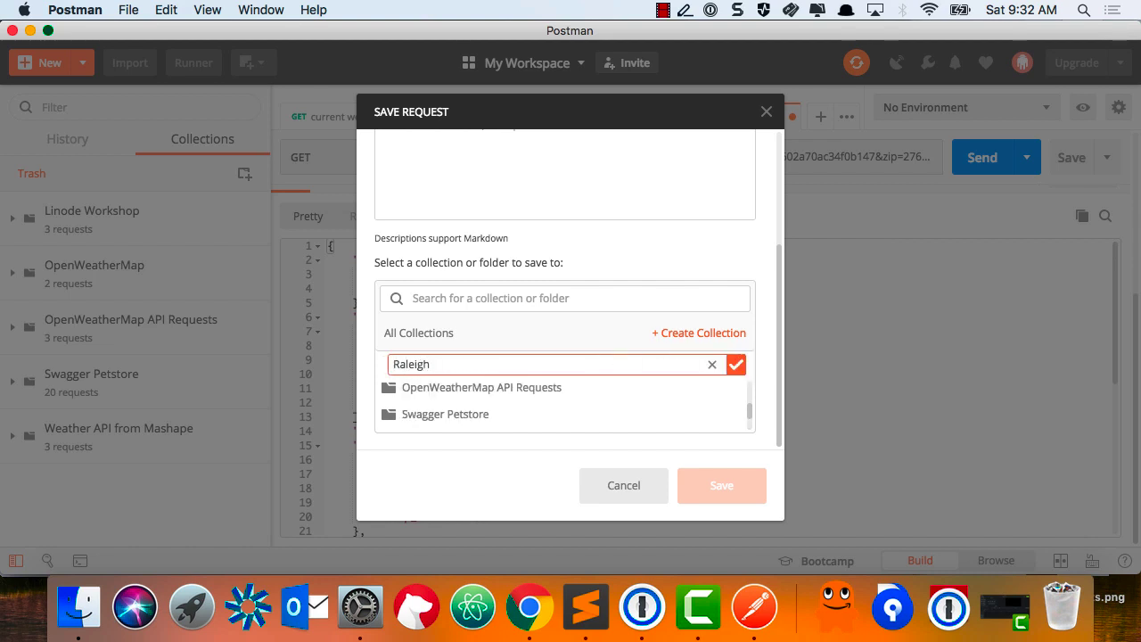
{"action": "type", "text": " Workshop"}
{"action": "left_click", "coordinate": [737, 365]}
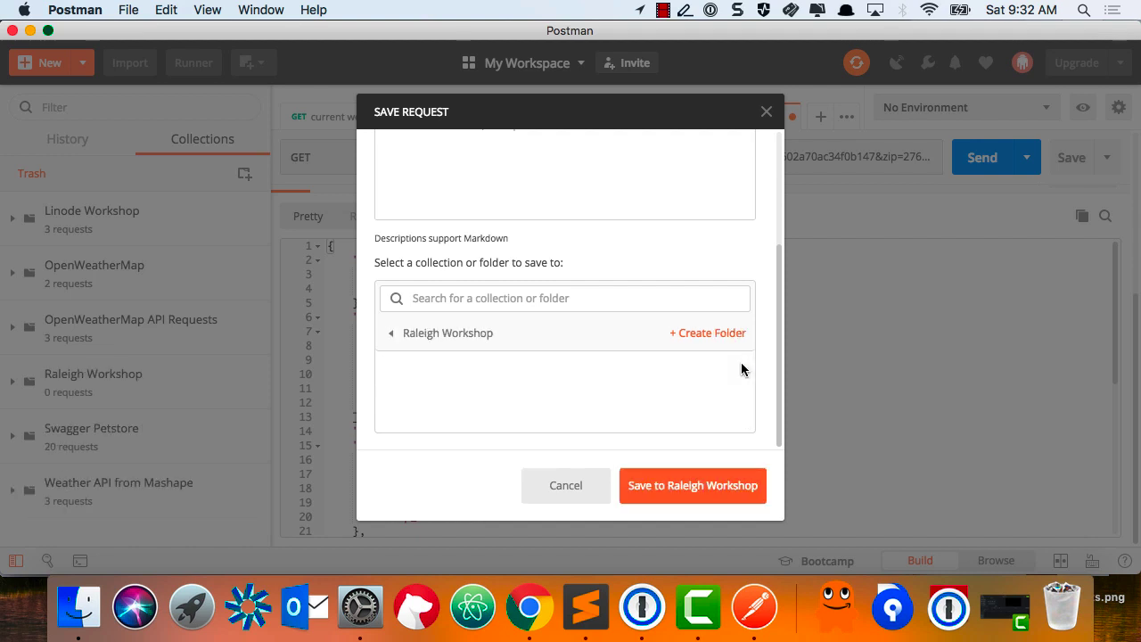
Reselect Raleigh Workshop from all collections and save the request to it
{"action": "left_click", "coordinate": [401, 333]}
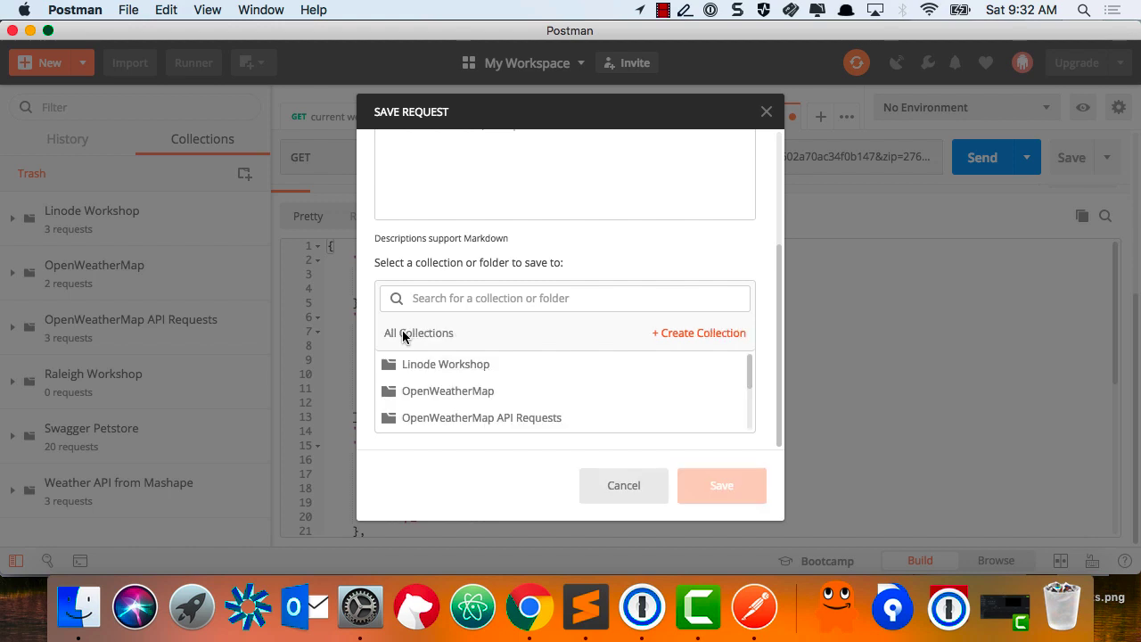
{"action": "scroll", "coordinate": [454, 393], "scroll_direction": "down", "scroll_amount": 3}
{"action": "left_click", "coordinate": [463, 378]}
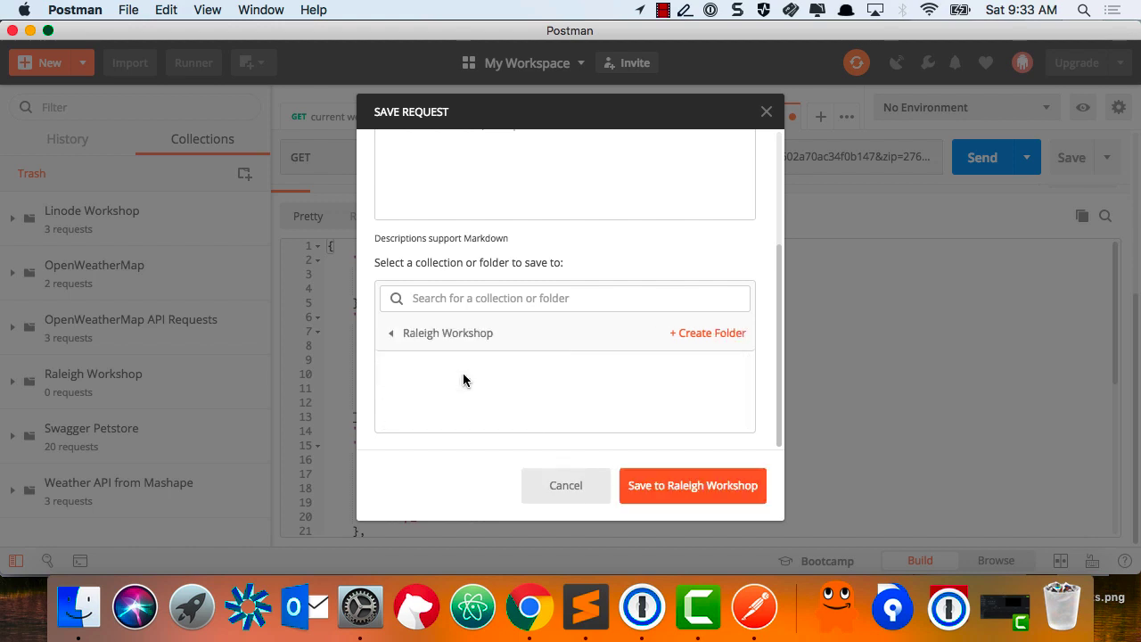
{"action": "left_click", "coordinate": [695, 493]}
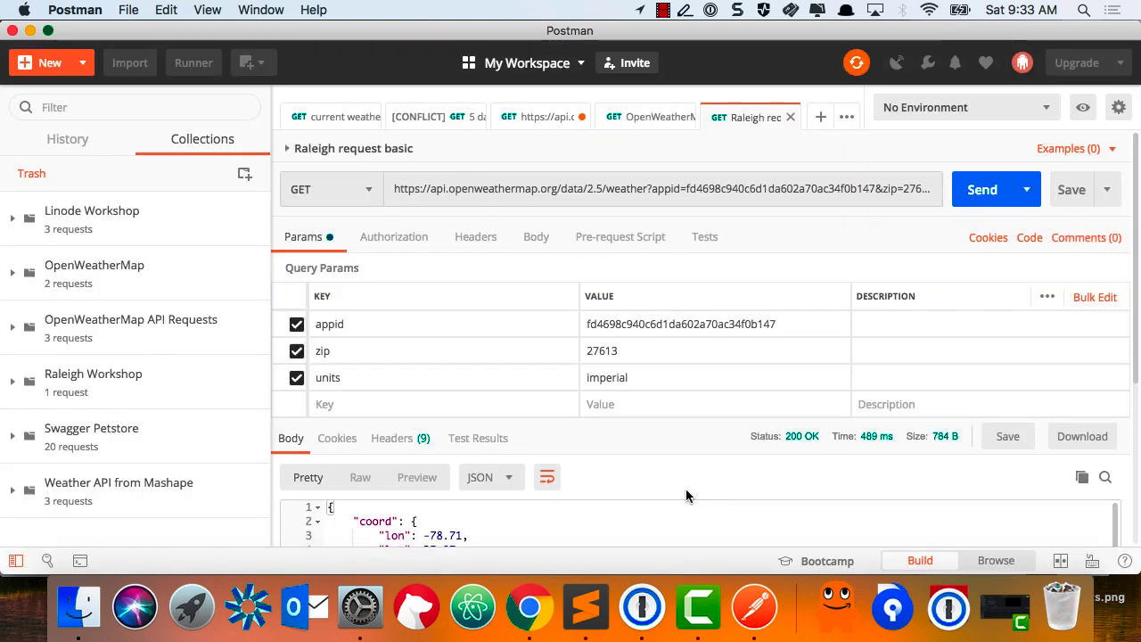
Expand the Raleigh Workshop collection and open the saved Raleigh request basic from it
{"action": "left_click", "coordinate": [12, 381]}
{"action": "scroll", "coordinate": [53, 389], "scroll_direction": "down", "scroll_amount": 1}
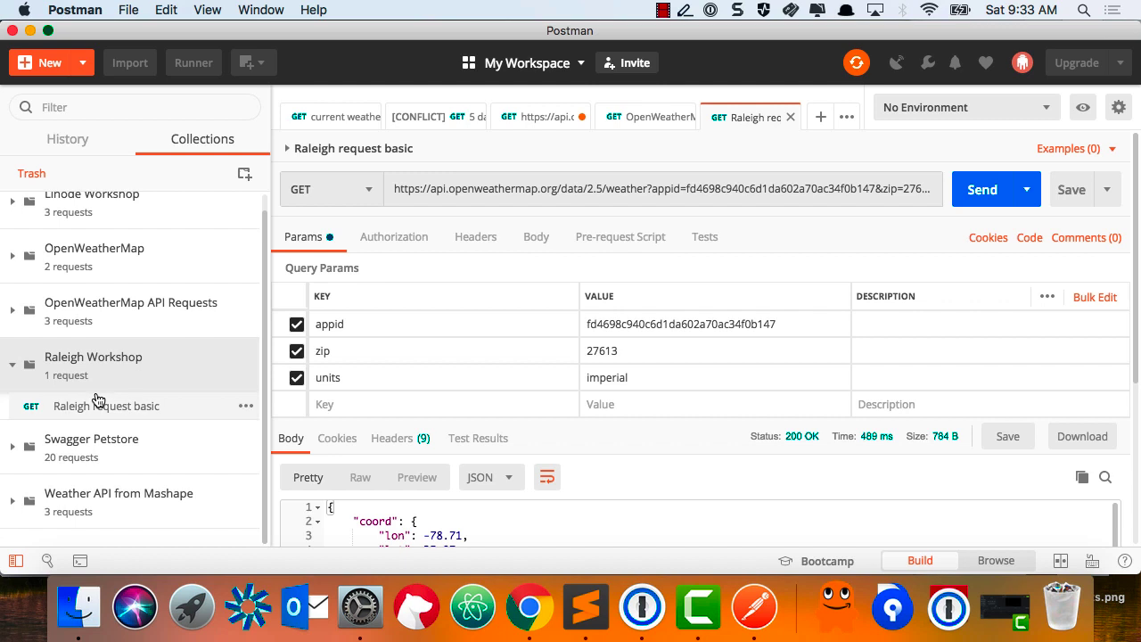
{"action": "scroll", "coordinate": [110, 378], "scroll_direction": "up", "scroll_amount": 1}
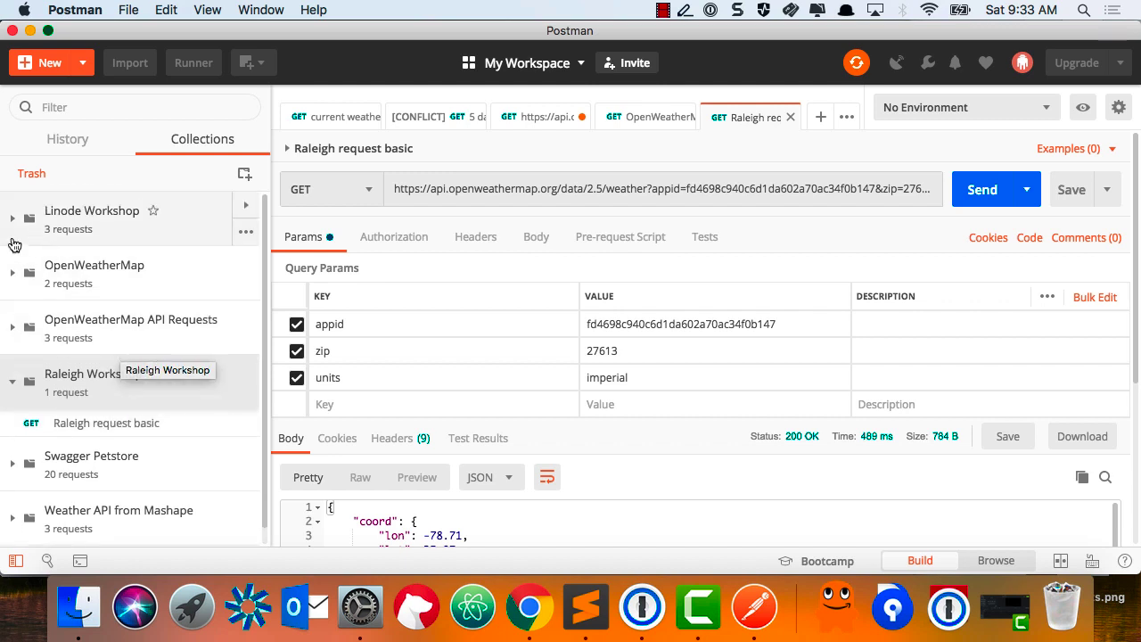
{"action": "scroll", "coordinate": [82, 365], "scroll_direction": "down", "scroll_amount": 1}
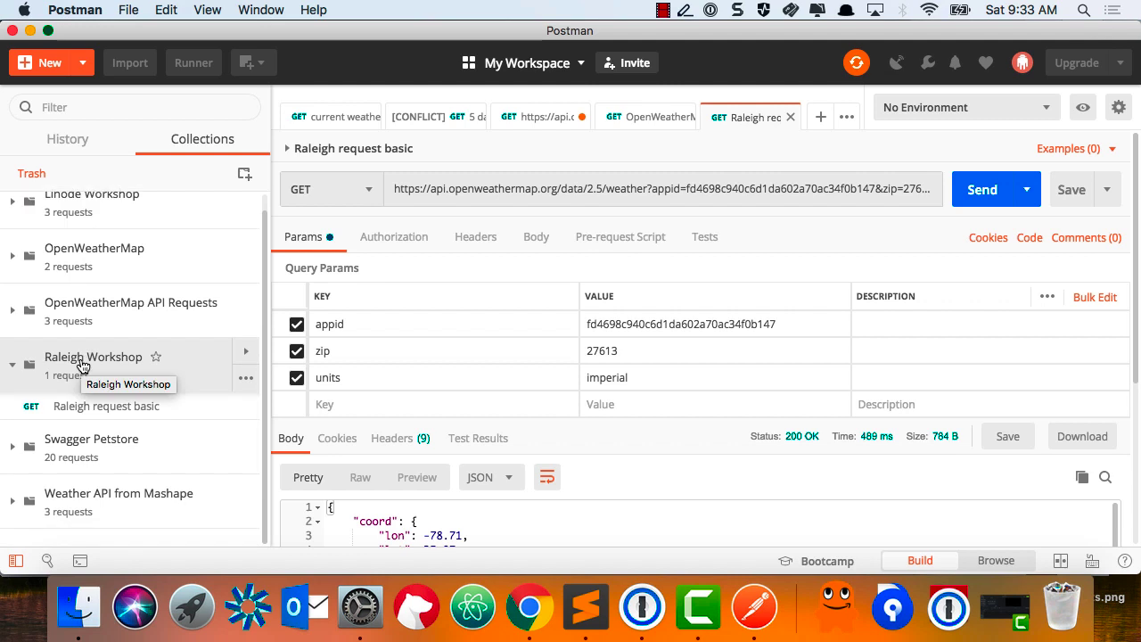
{"action": "left_click", "coordinate": [69, 417]}
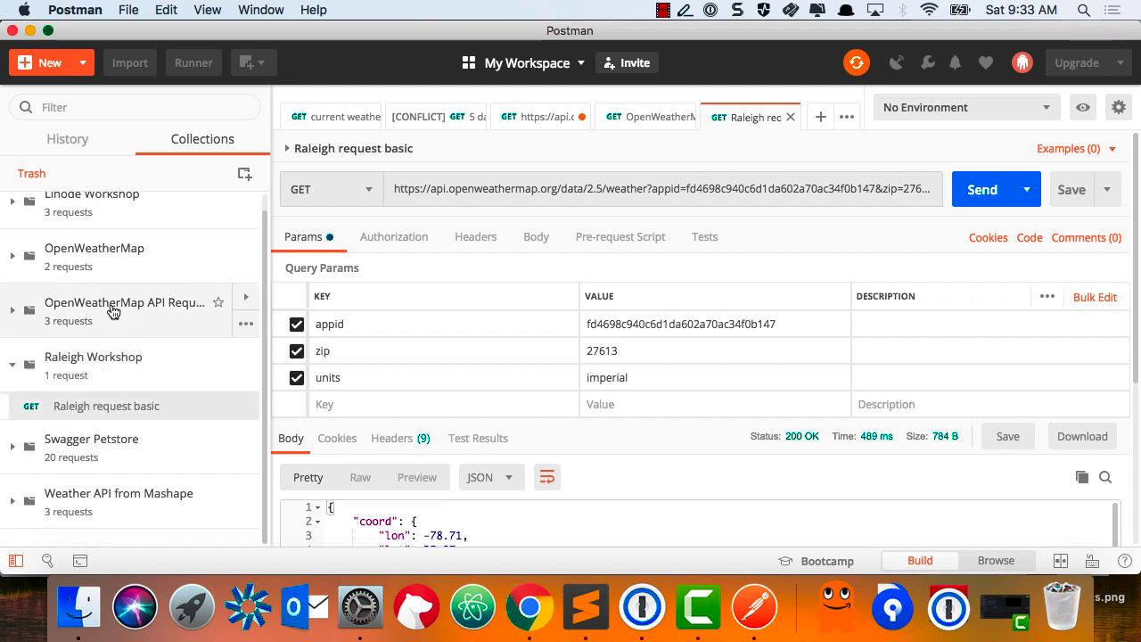
Open a new blank request, return to Raleigh request basic, and show its additional save options
{"action": "left_click", "coordinate": [821, 117]}
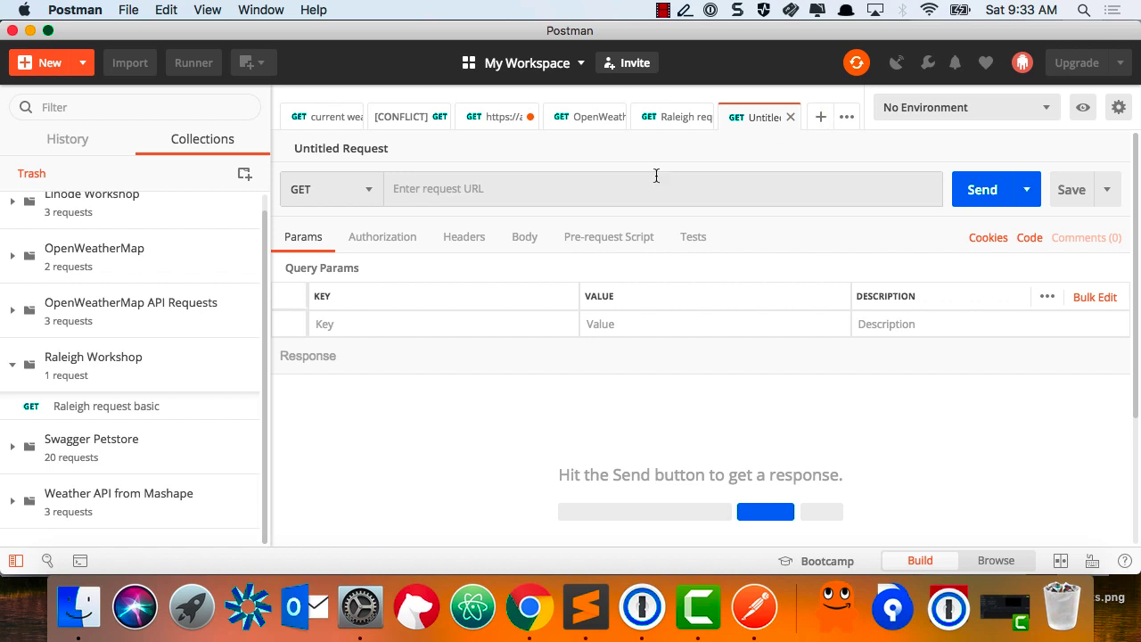
{"action": "left_click", "coordinate": [674, 116]}
{"action": "left_click", "coordinate": [1104, 198]}
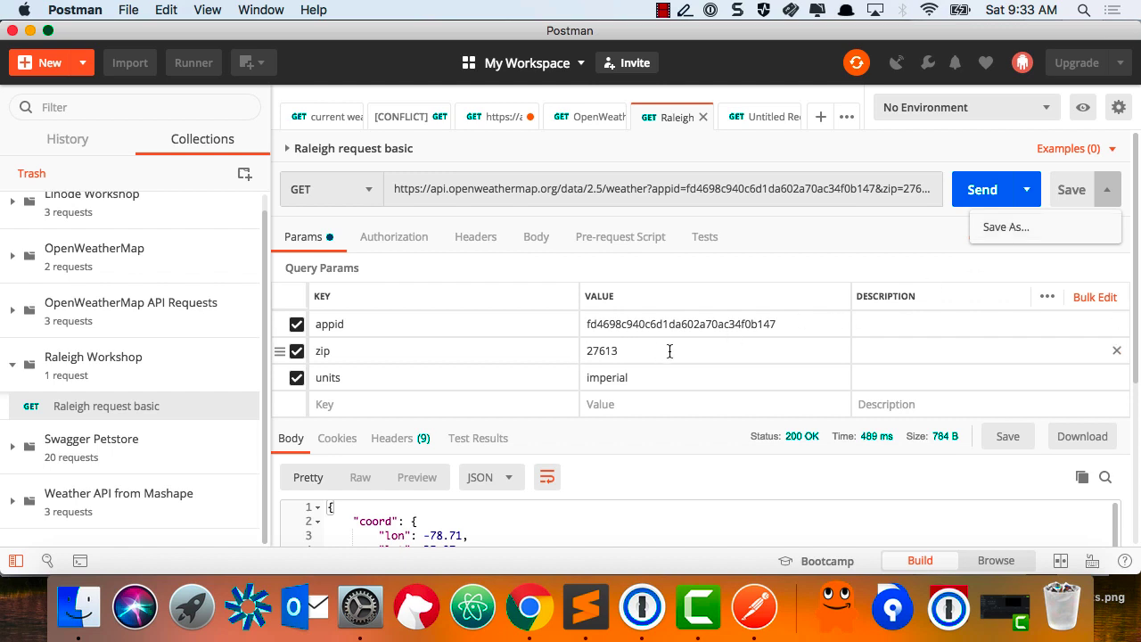
Disable the units query parameter of Raleigh request basic
{"action": "scroll", "coordinate": [694, 356], "scroll_direction": "down", "scroll_amount": 3}
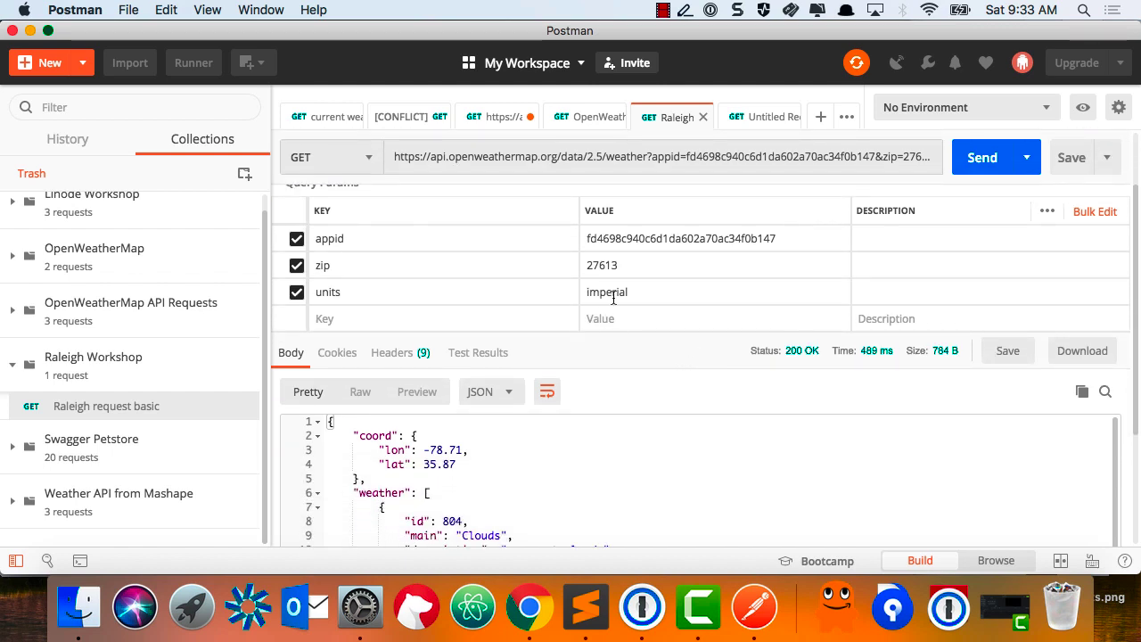
{"action": "left_click", "coordinate": [643, 295]}
{"action": "double_click", "coordinate": [643, 294]}
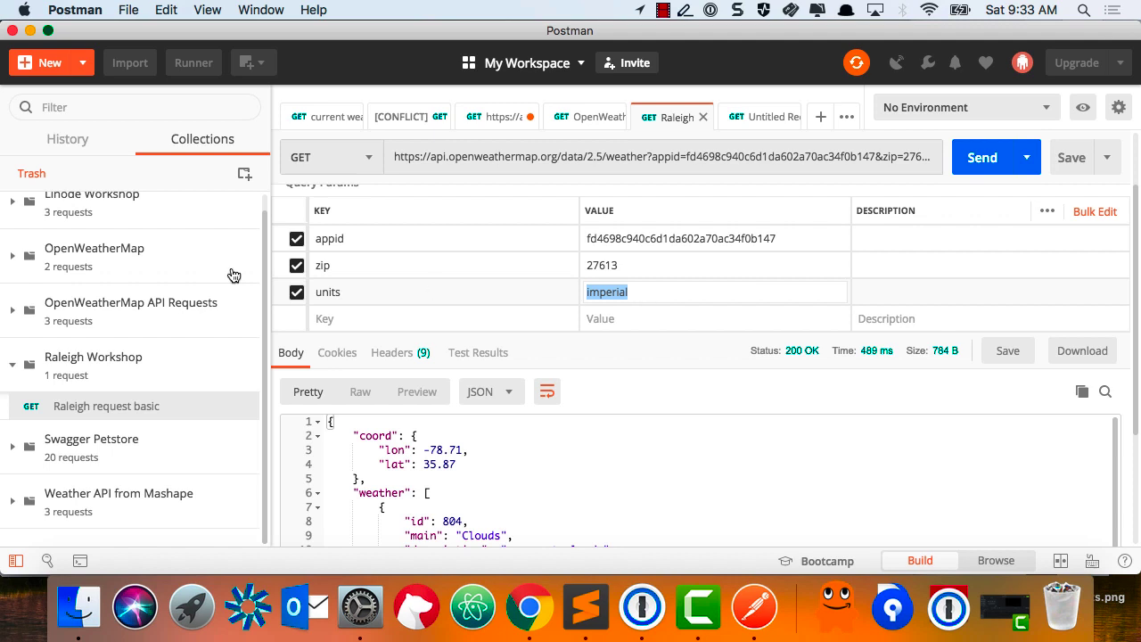
{"action": "left_click", "coordinate": [296, 292]}
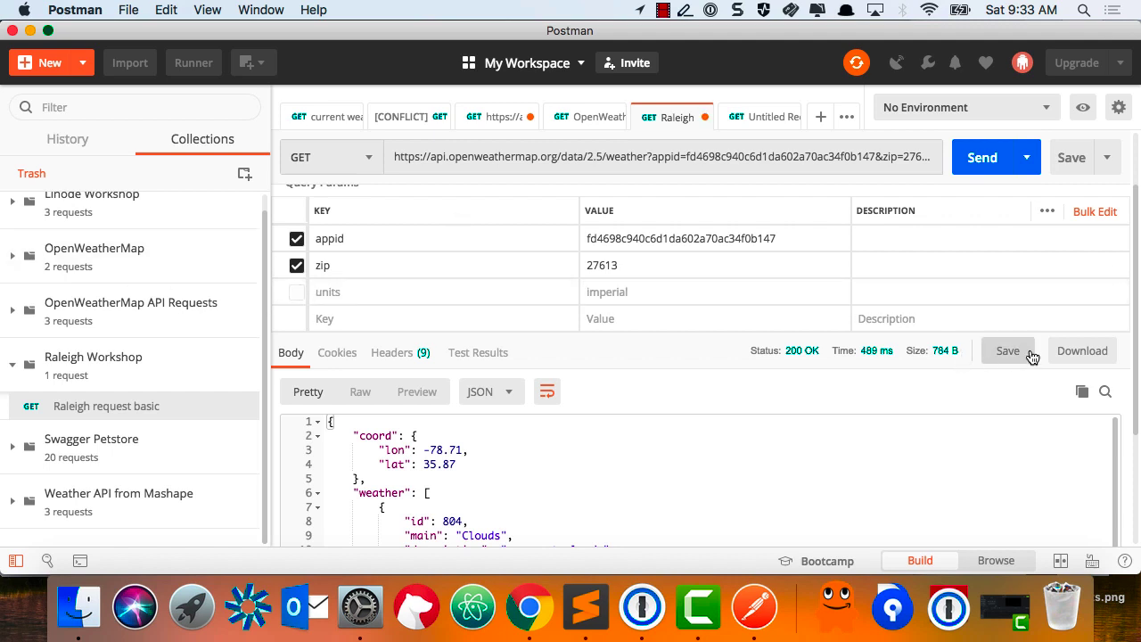
Save the current response as an example of the request, keeping the name "Raleigh request basic"
{"action": "scroll", "coordinate": [1032, 357], "scroll_direction": "down", "scroll_amount": 2}
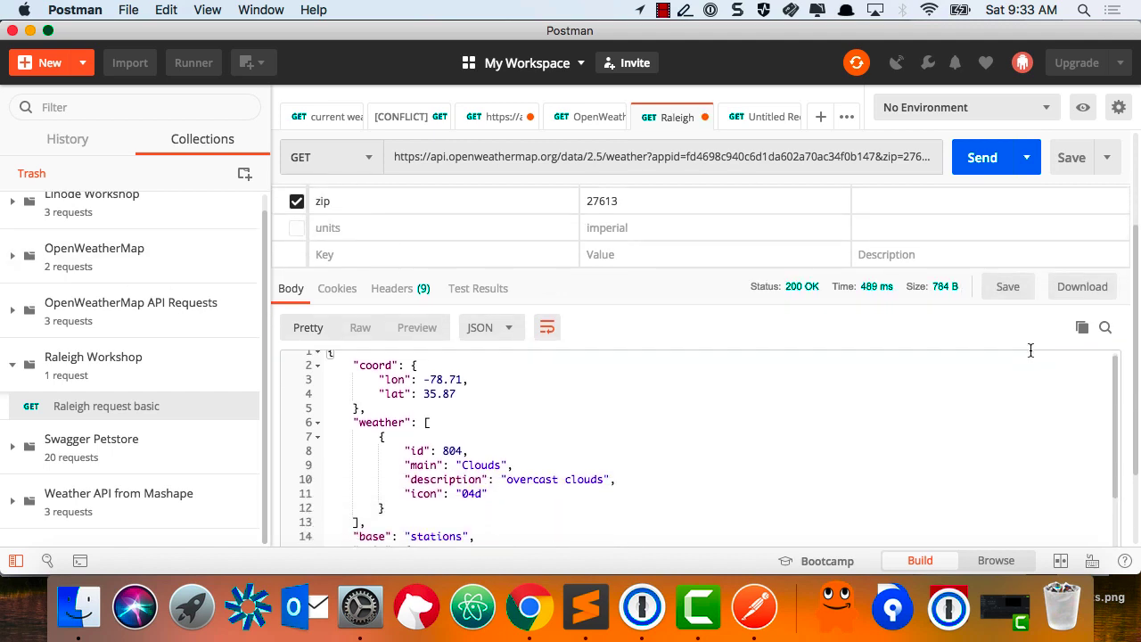
{"action": "left_click", "coordinate": [1022, 286]}
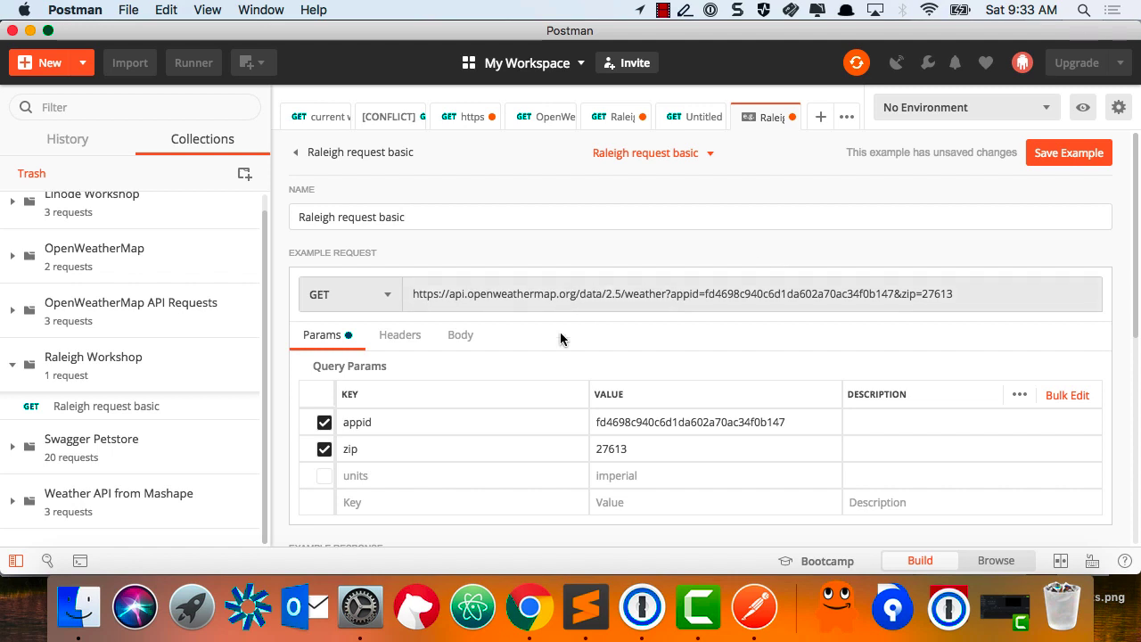
{"action": "scroll", "coordinate": [560, 331], "scroll_direction": "down", "scroll_amount": 5}
{"action": "scroll", "coordinate": [914, 285], "scroll_direction": "up", "scroll_amount": 5}
{"action": "left_click", "coordinate": [1090, 157]}
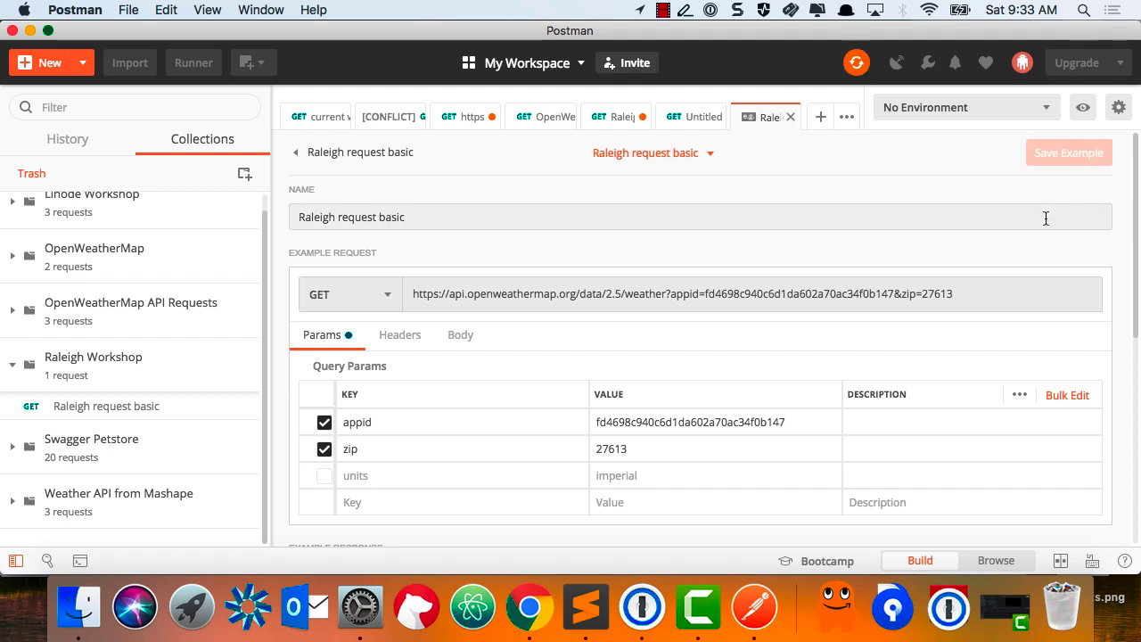
Review the saved example's query parameters and response body, and list the requests in the OpenWeatherMap API Requests collection
{"action": "scroll", "coordinate": [798, 295], "scroll_direction": "down", "scroll_amount": 3}
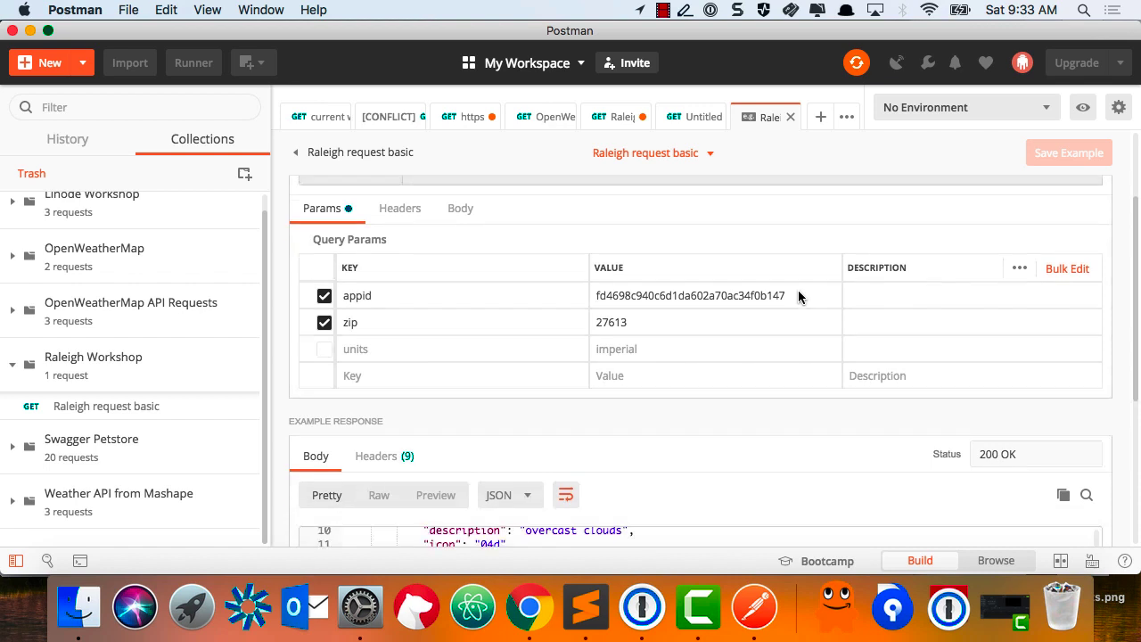
{"action": "scroll", "coordinate": [798, 294], "scroll_direction": "down", "scroll_amount": 4}
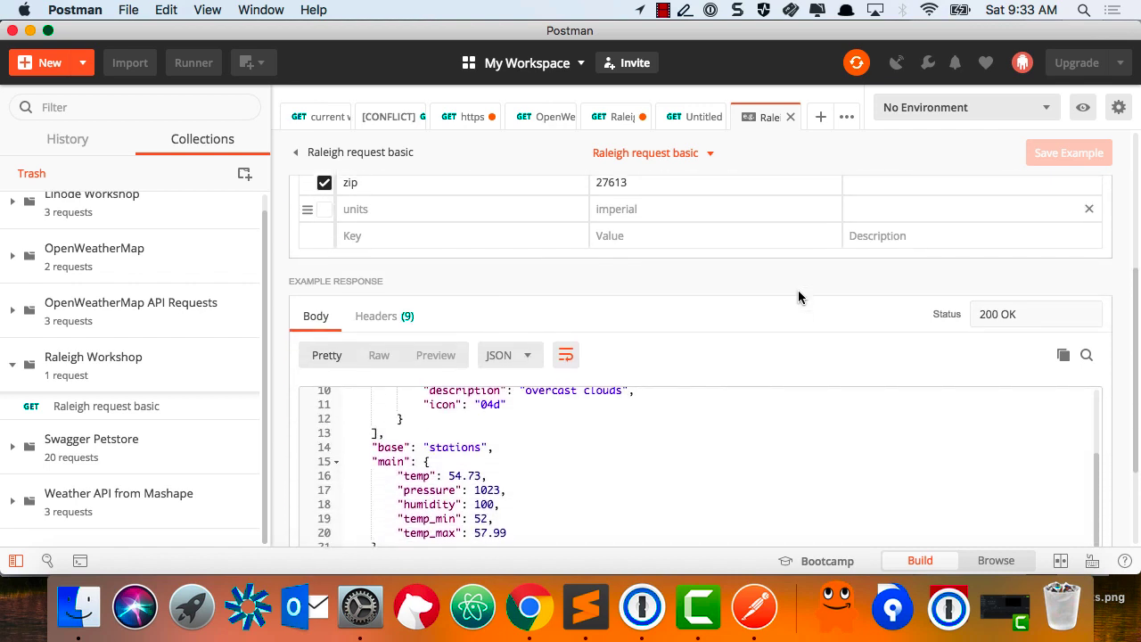
{"action": "scroll", "coordinate": [798, 297], "scroll_direction": "down", "scroll_amount": 1}
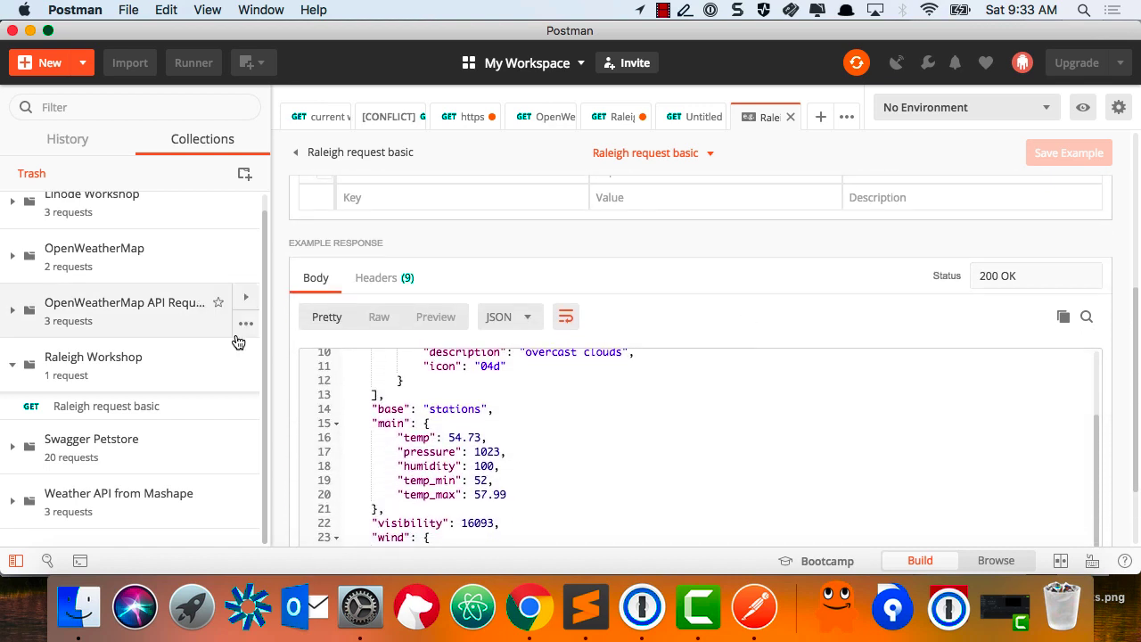
{"action": "left_click", "coordinate": [76, 335]}
{"action": "left_click", "coordinate": [81, 460]}
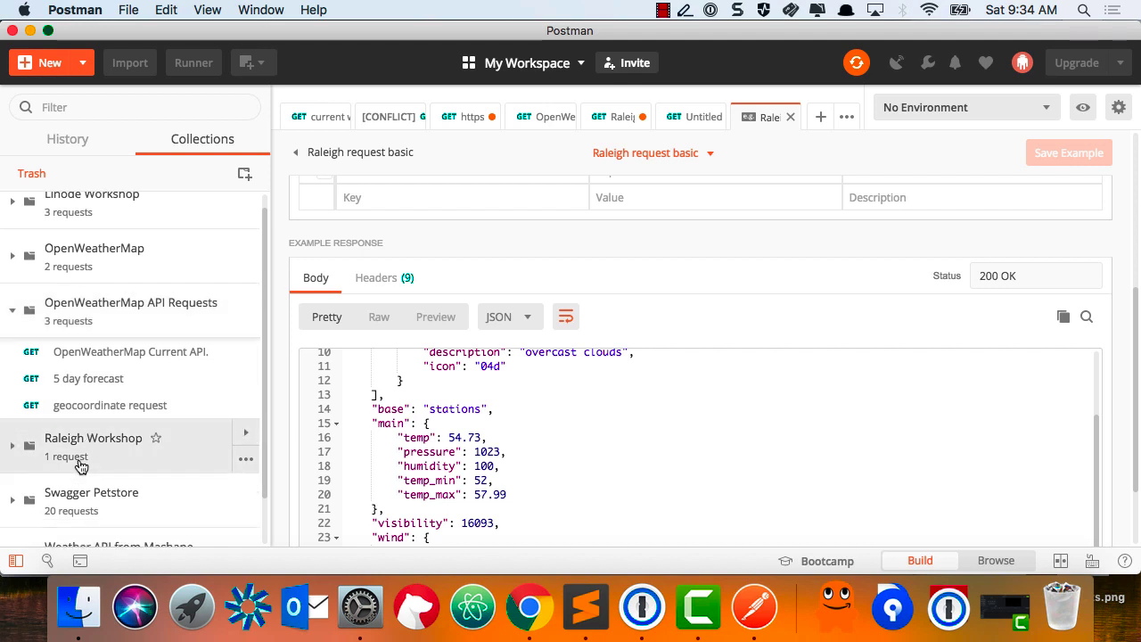
{"action": "scroll", "coordinate": [501, 357], "scroll_direction": "down", "scroll_amount": 2}
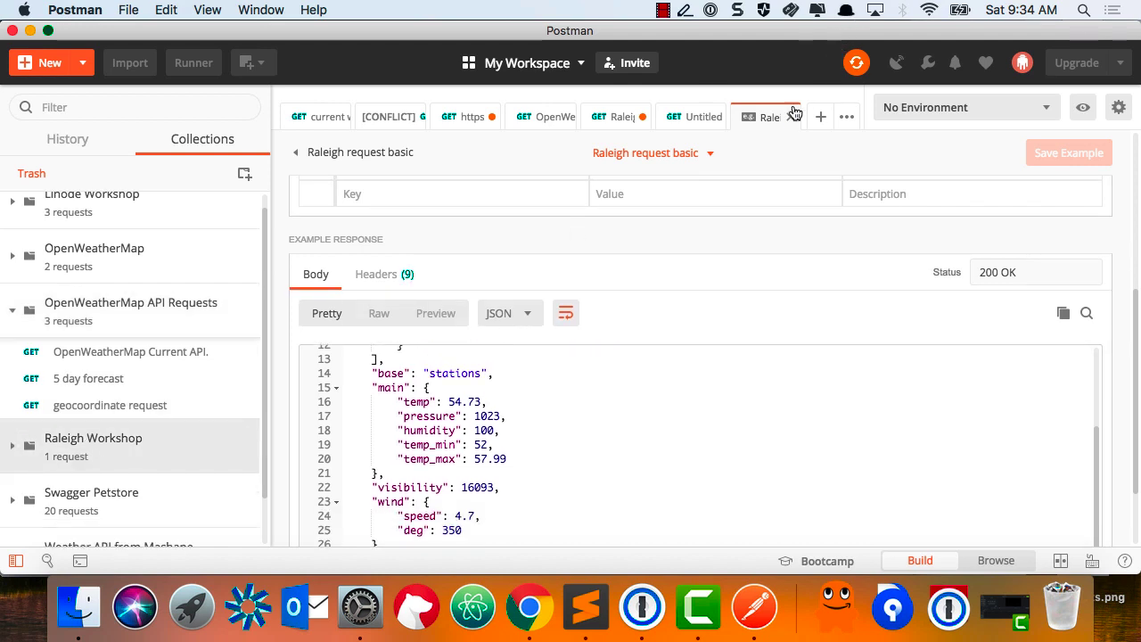
Close the example and reopen Raleigh request basic from the Raleigh Workshop collection
{"action": "left_click", "coordinate": [797, 117]}
{"action": "left_click", "coordinate": [64, 461]}
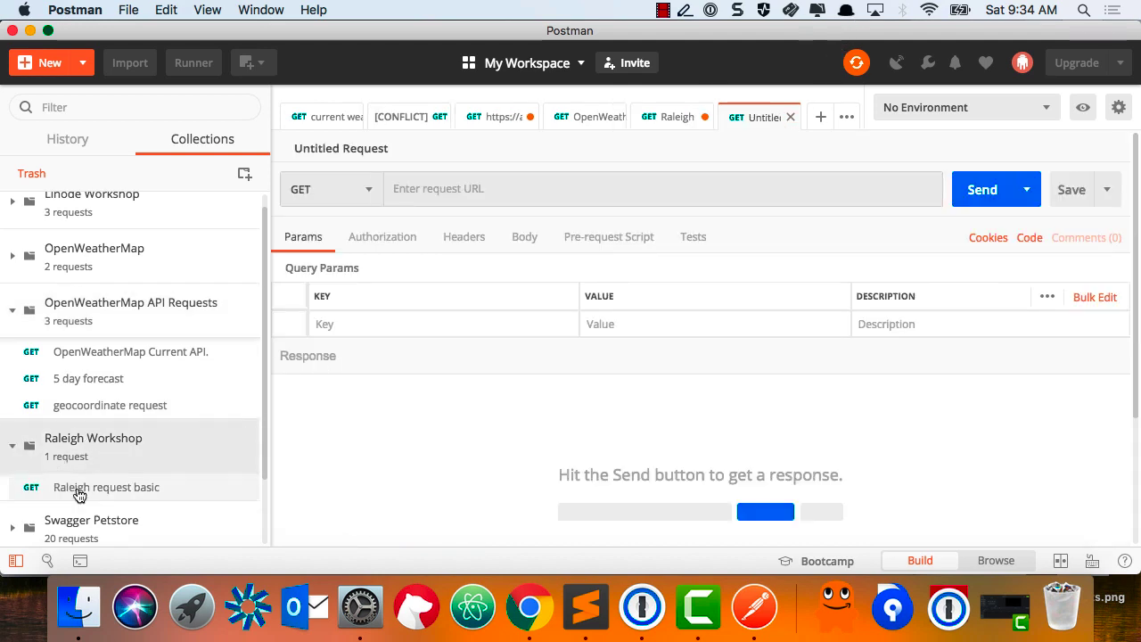
{"action": "left_click", "coordinate": [79, 490]}
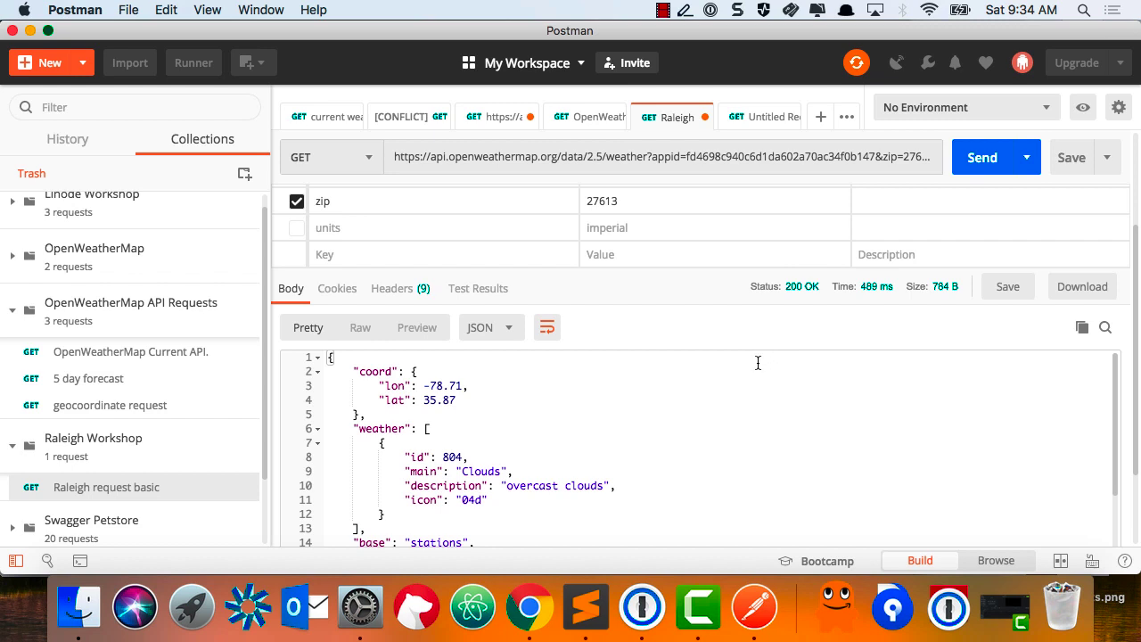
Send the request without the units parameter and review the weather and main sections of the new response
{"action": "left_click", "coordinate": [970, 166]}
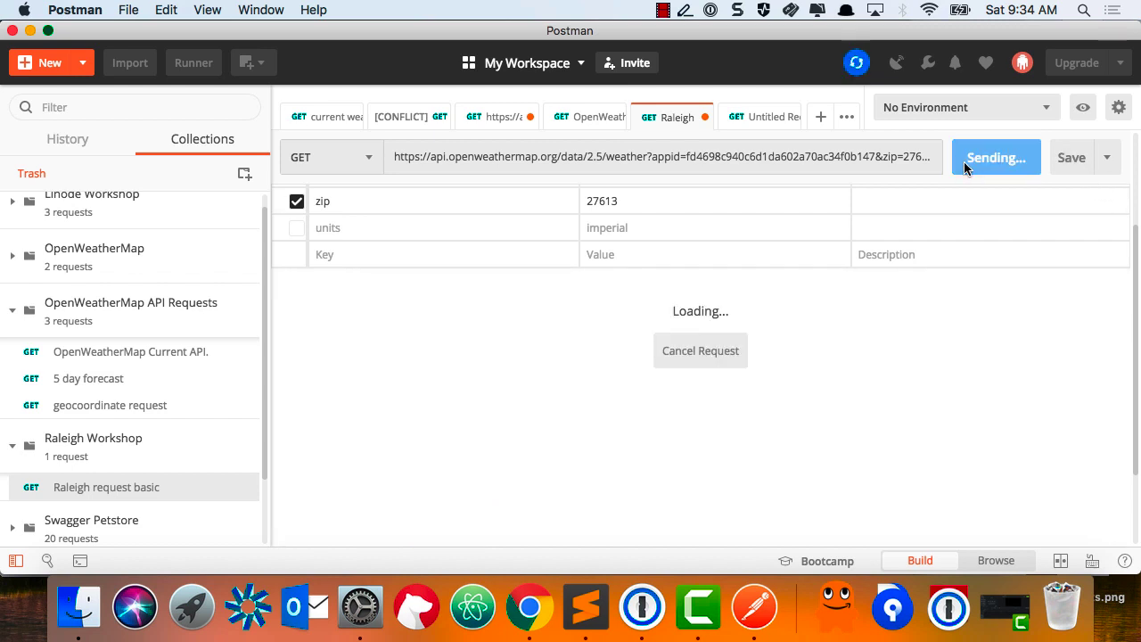
{"action": "scroll", "coordinate": [625, 387], "scroll_direction": "down", "scroll_amount": 2}
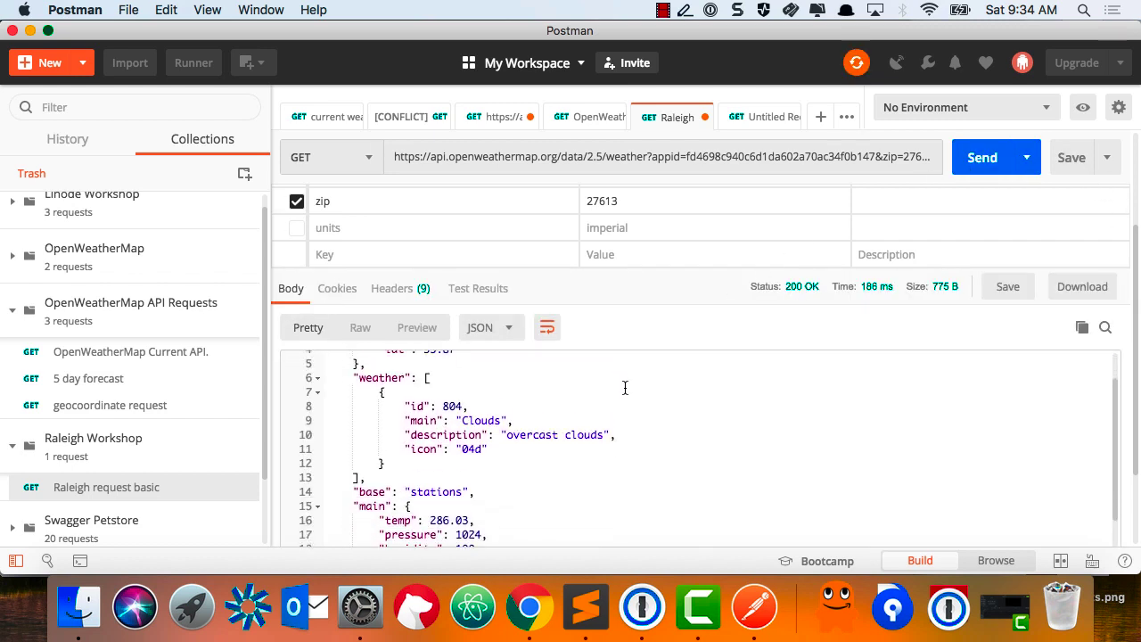
{"action": "scroll", "coordinate": [626, 387], "scroll_direction": "up", "scroll_amount": 2}
{"action": "scroll", "coordinate": [625, 387], "scroll_direction": "down", "scroll_amount": 2}
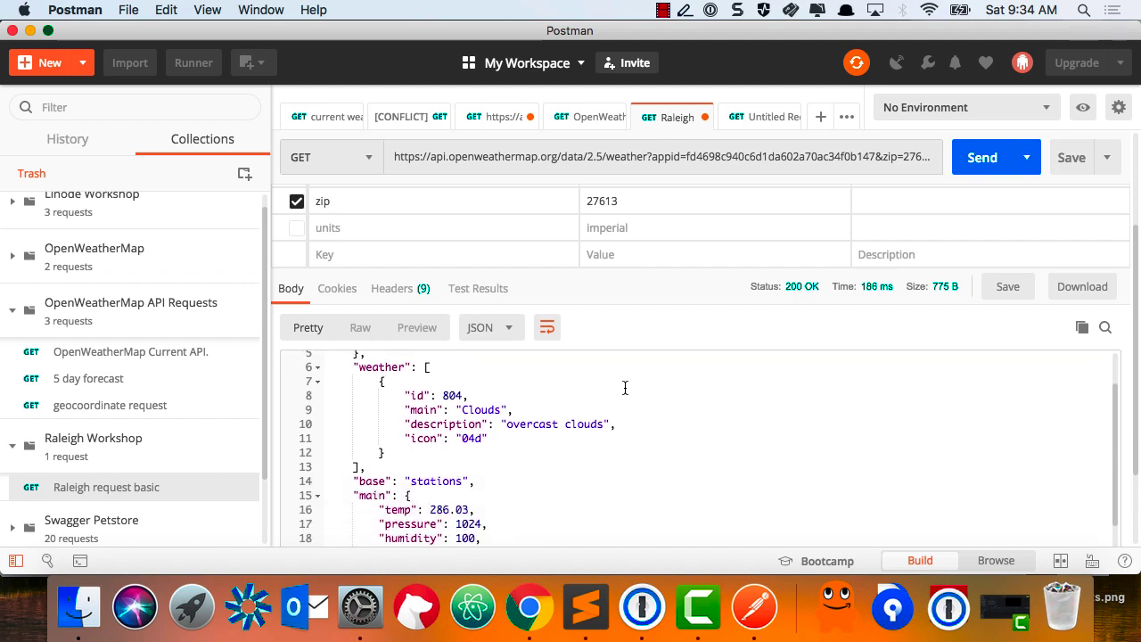
Review the temperature, visibility, wind and clouds values in the response body, plus the coordinates and weather description at its start
{"action": "scroll", "coordinate": [626, 387], "scroll_direction": "down", "scroll_amount": 3}
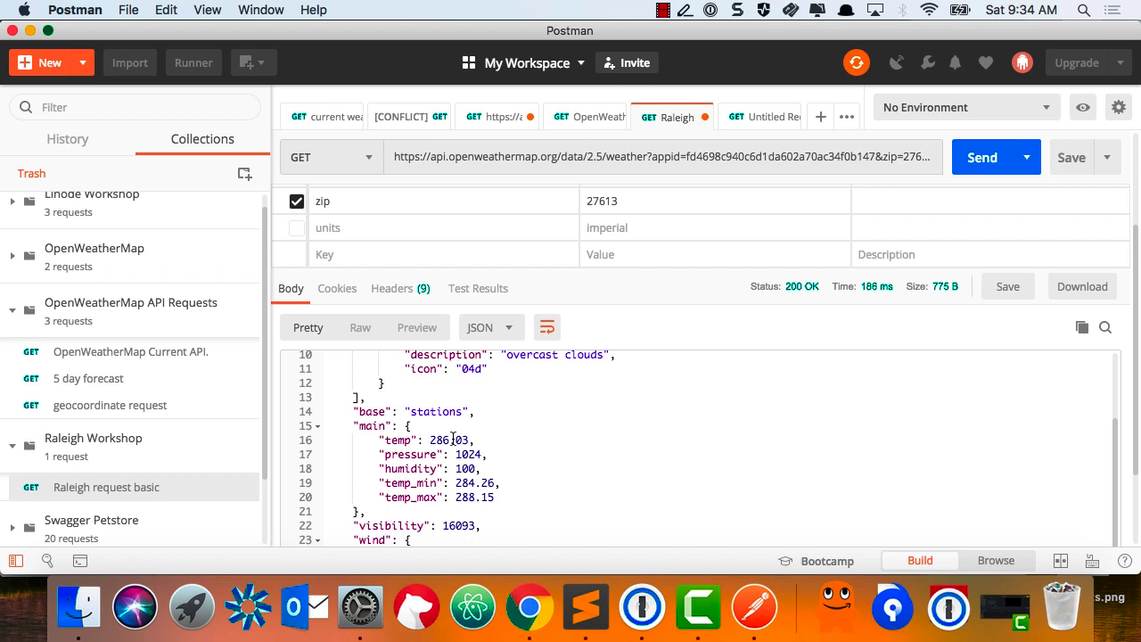
{"action": "scroll", "coordinate": [453, 439], "scroll_direction": "down", "scroll_amount": 4}
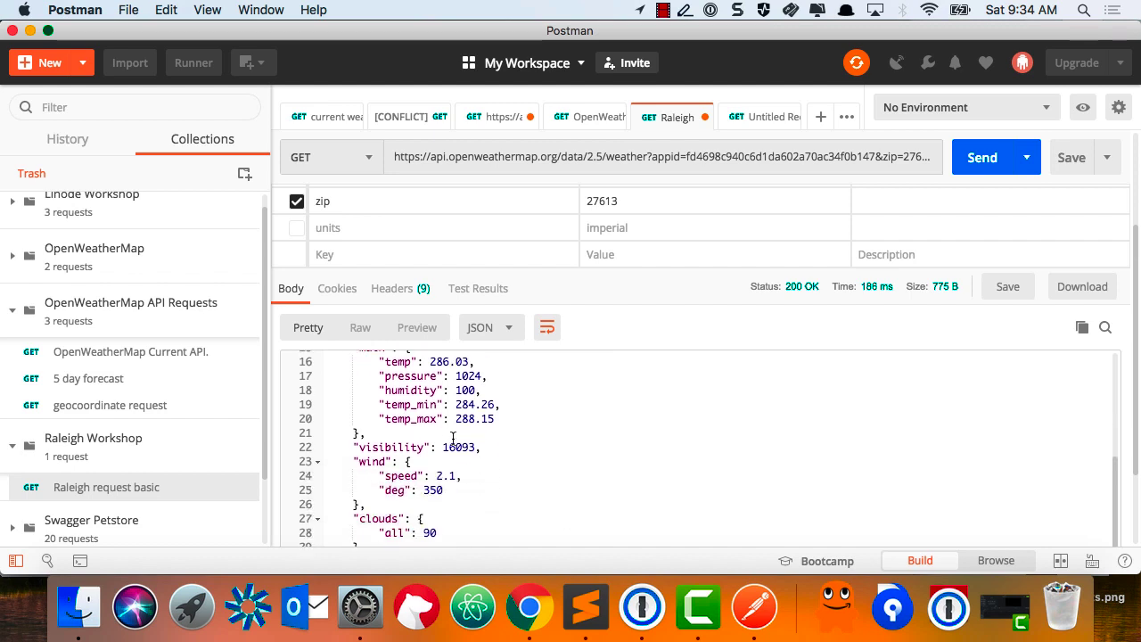
{"action": "scroll", "coordinate": [453, 438], "scroll_direction": "up", "scroll_amount": 6}
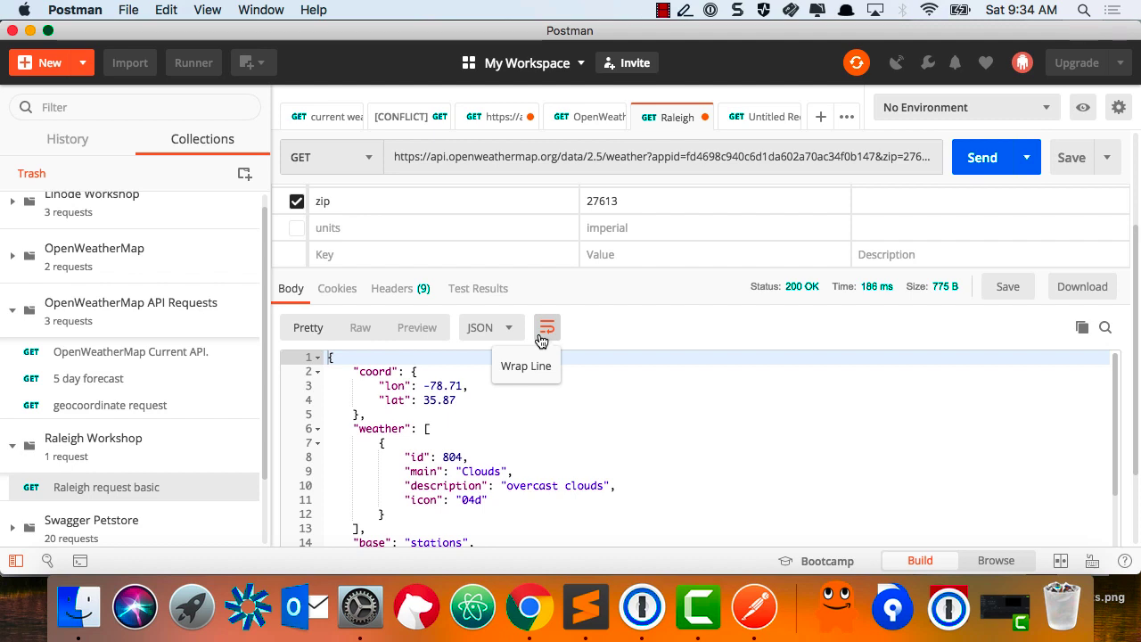
{"action": "scroll", "coordinate": [539, 334], "scroll_direction": "down", "scroll_amount": 3}
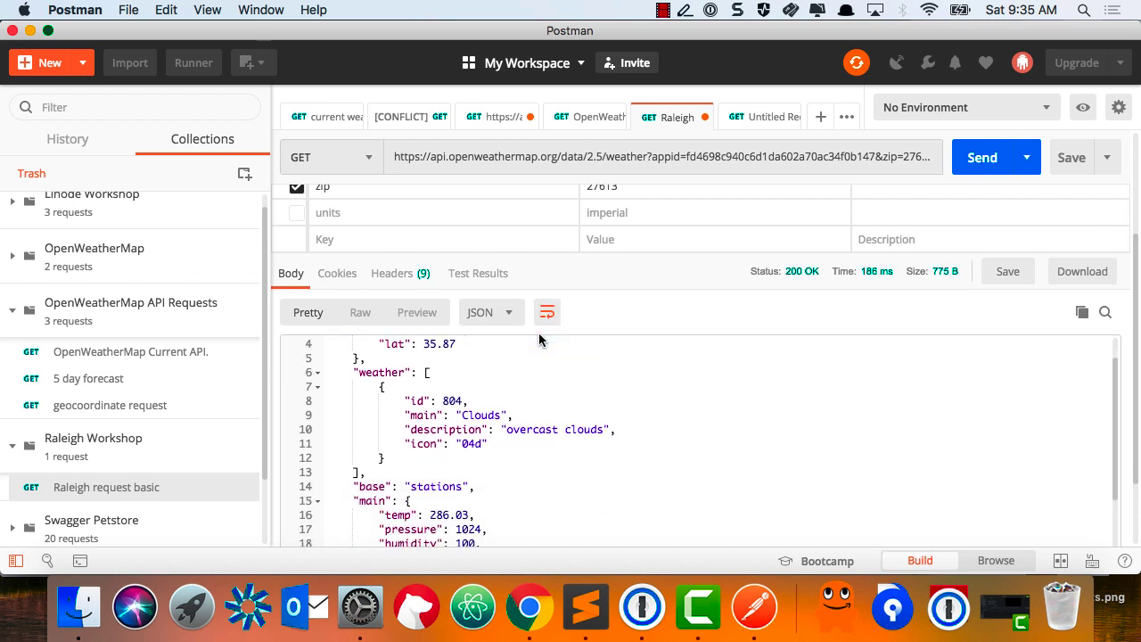
Switch to the workshop slides in Chrome and present them full screen, going through the Curl slide to the Curl Commands table
{"action": "left_click", "coordinate": [535, 606]}
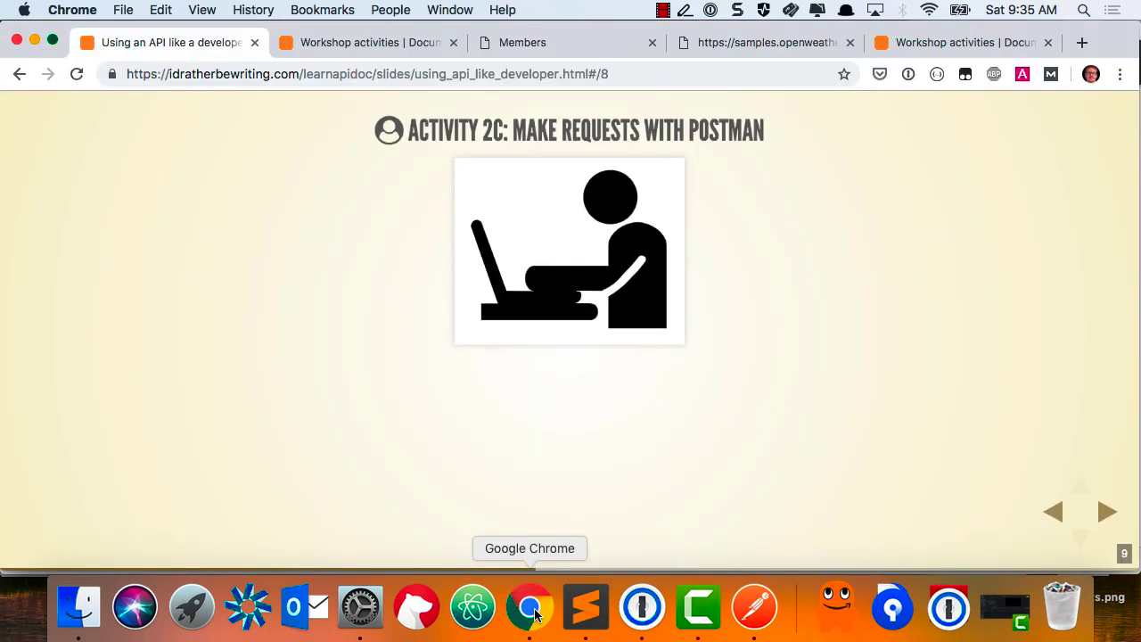
{"action": "key", "text": "Right"}
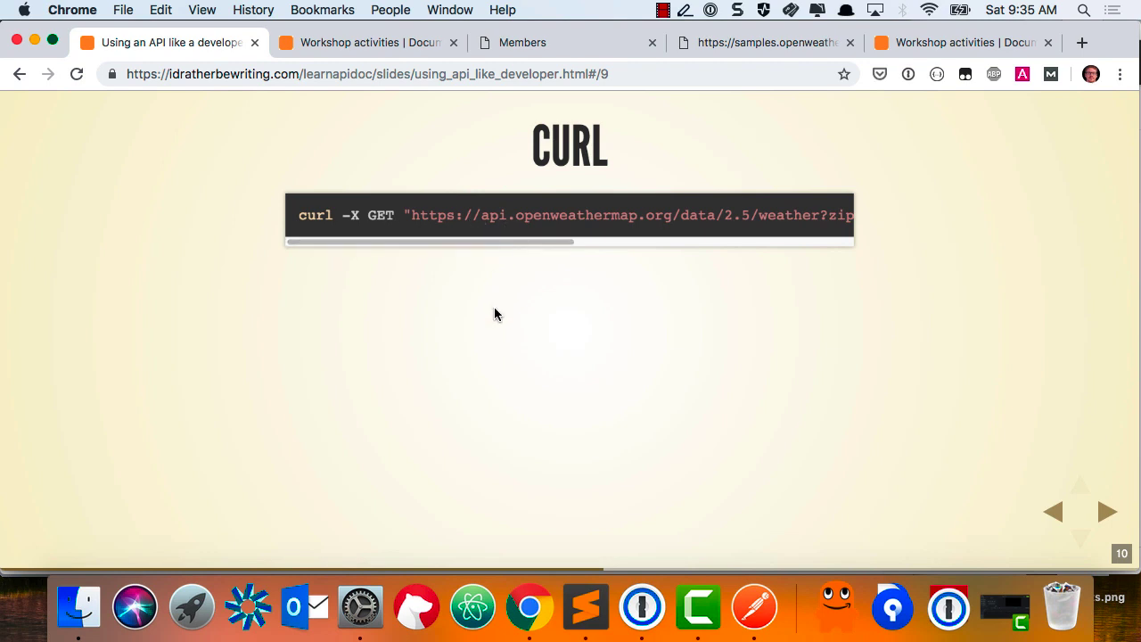
{"action": "key", "text": "Right"}
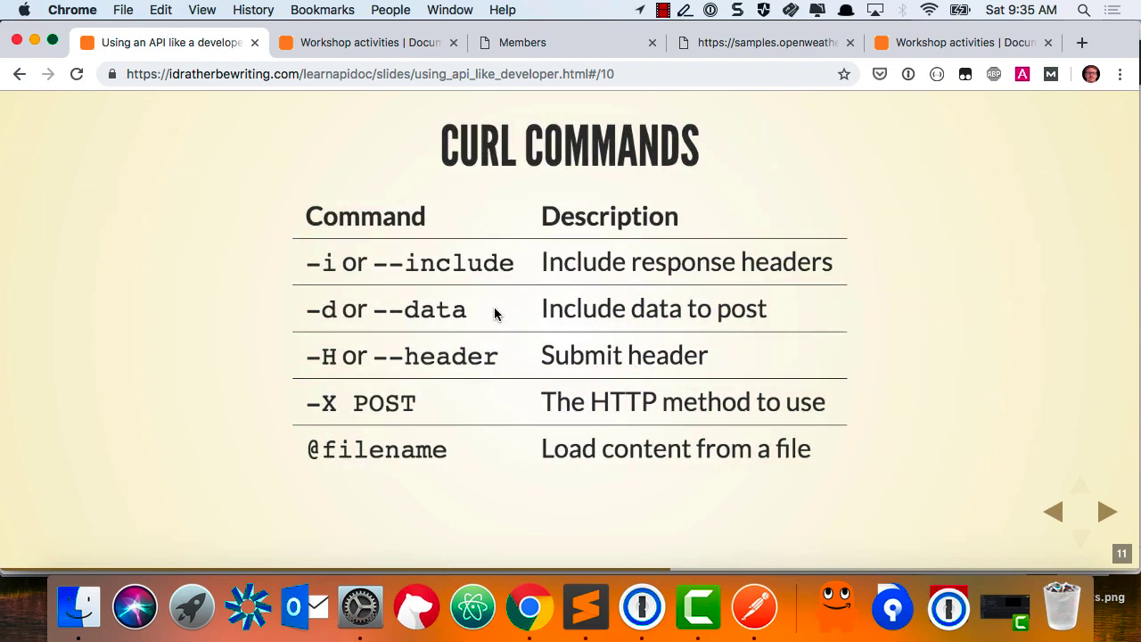
{"action": "key", "text": "Left"}
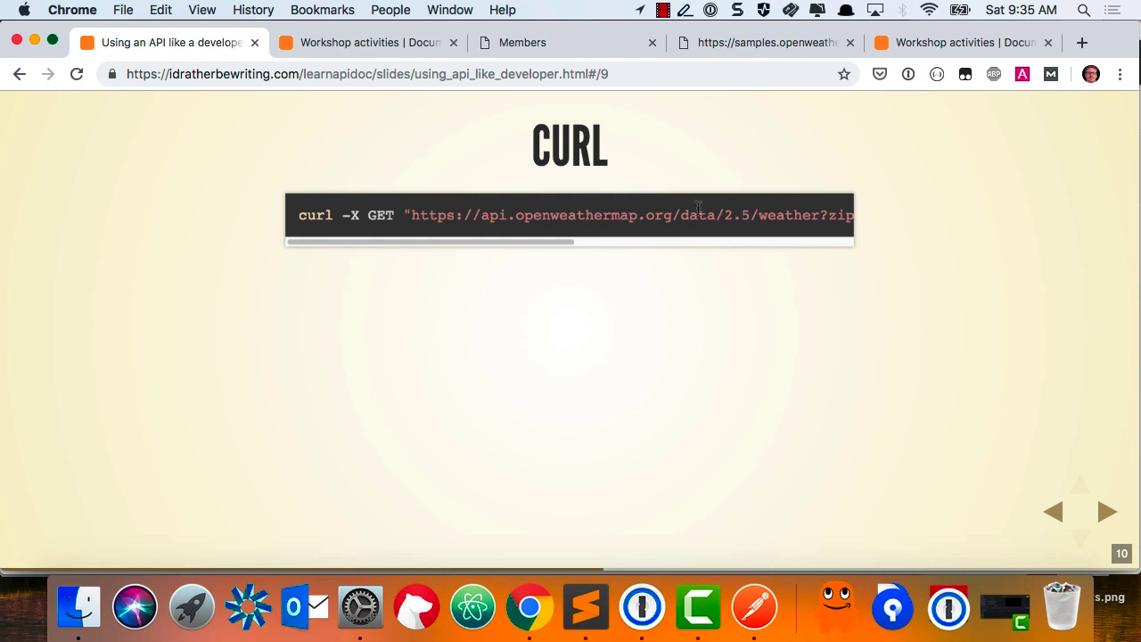
{"action": "key", "text": "f"}
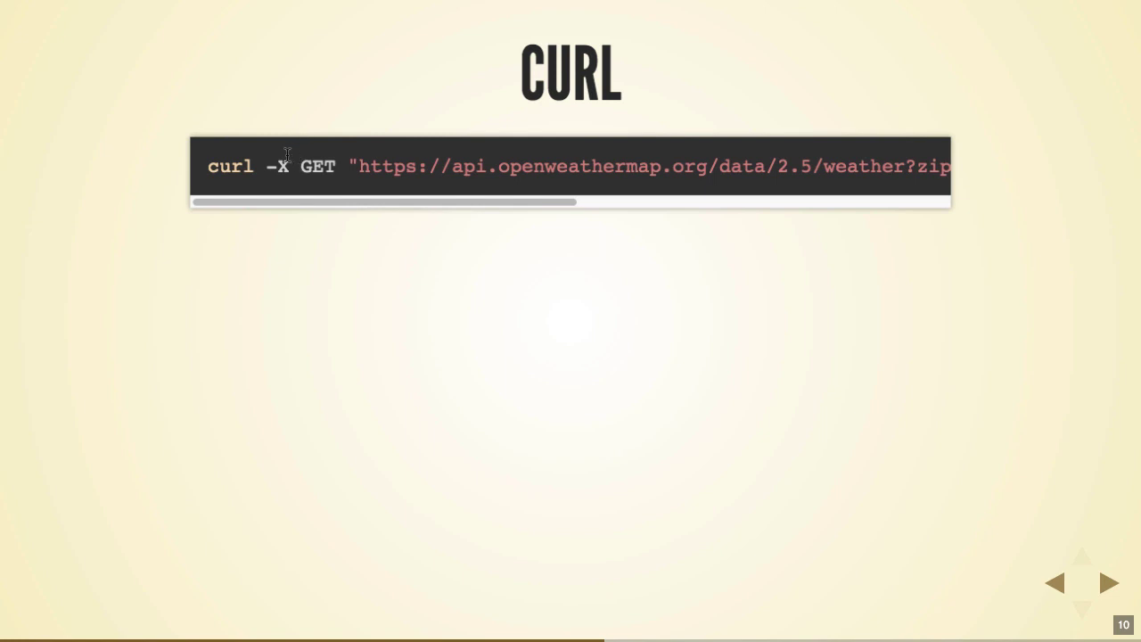
{"action": "key", "text": "Right"}
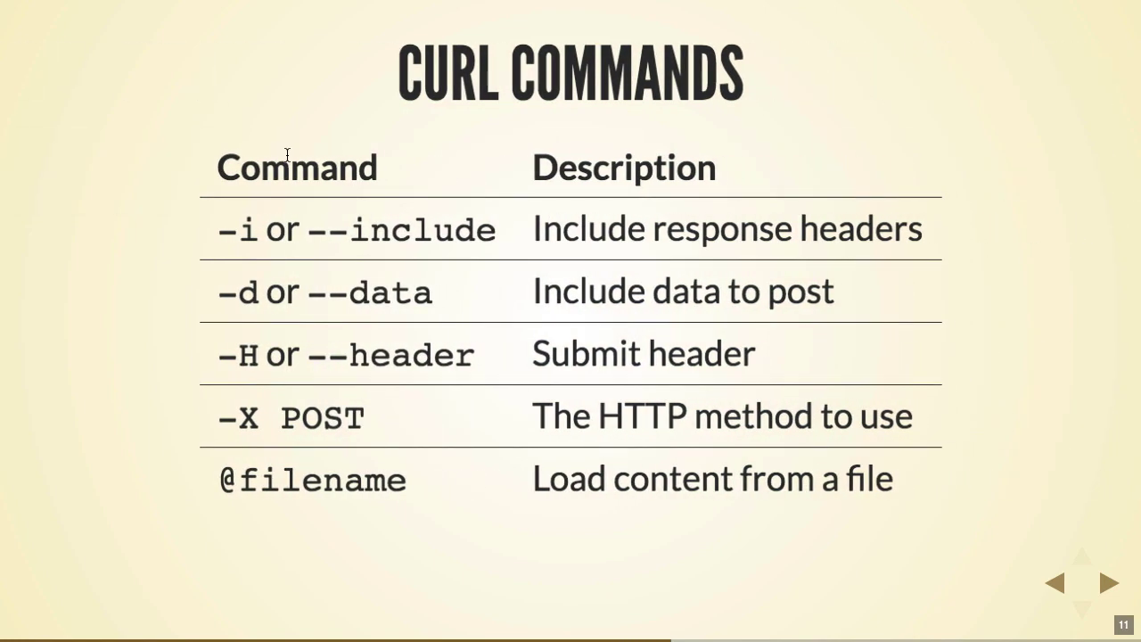